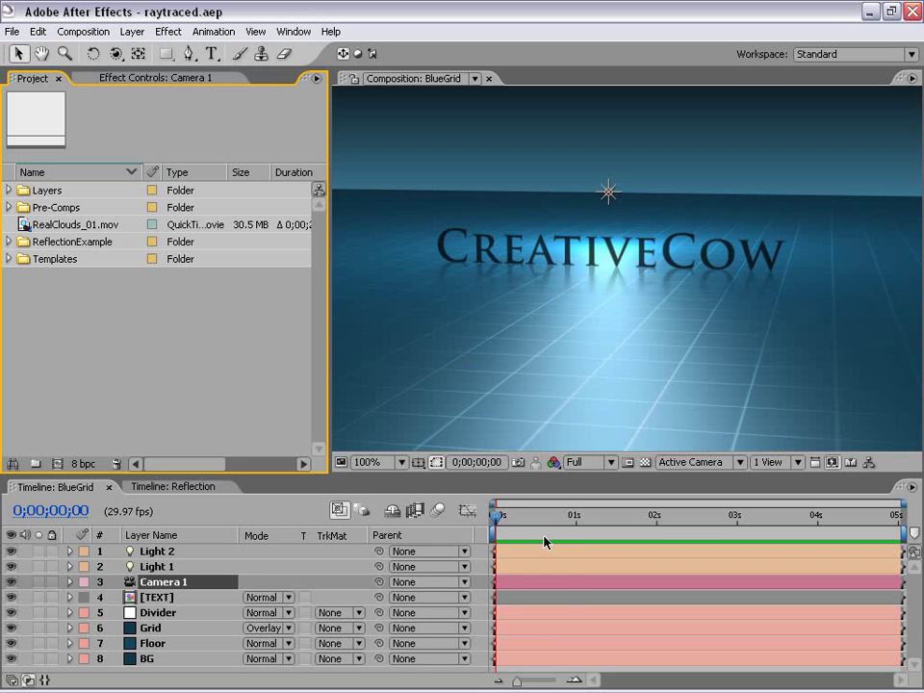
Scrub through the first two seconds of the BlueGrid composition and play a preview of its animation
{"action": "left_click_drag", "start_coordinate": [496, 517], "coordinate": [654, 525]}
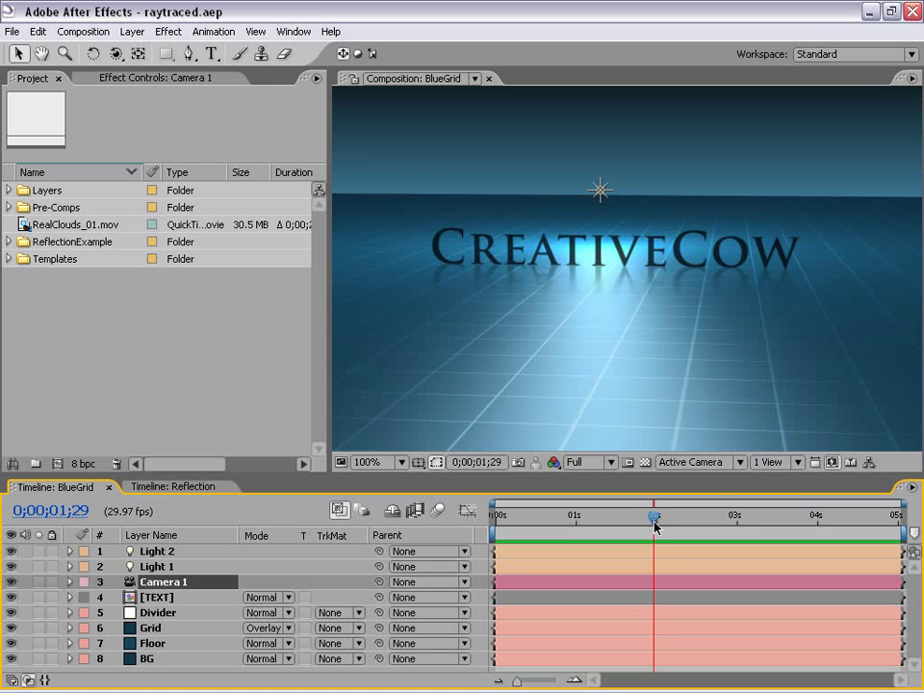
{"action": "left_click_drag", "start_coordinate": [654, 526], "coordinate": [493, 520]}
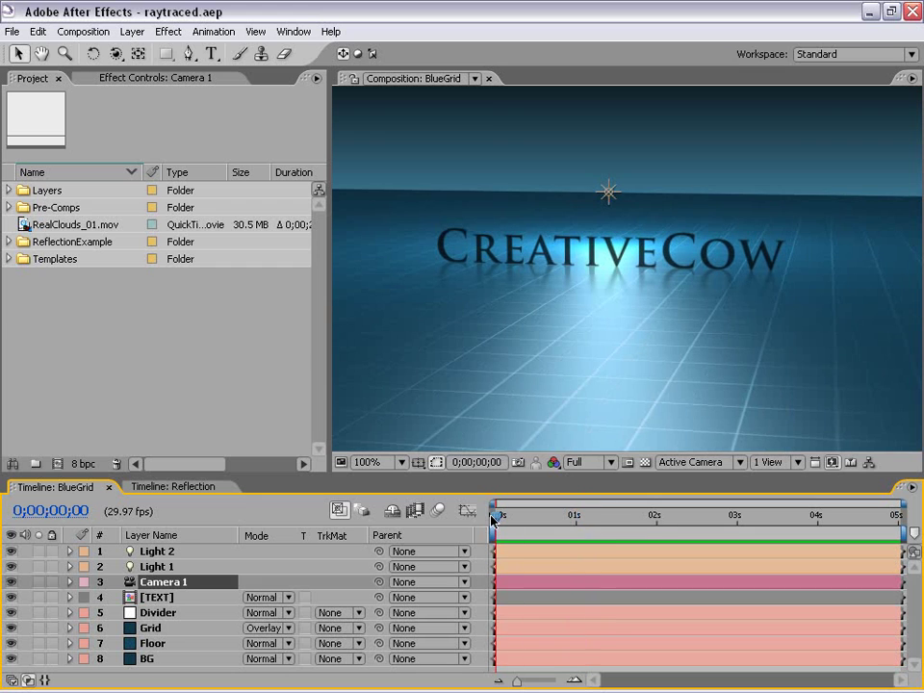
{"action": "key", "text": "KP_0"}
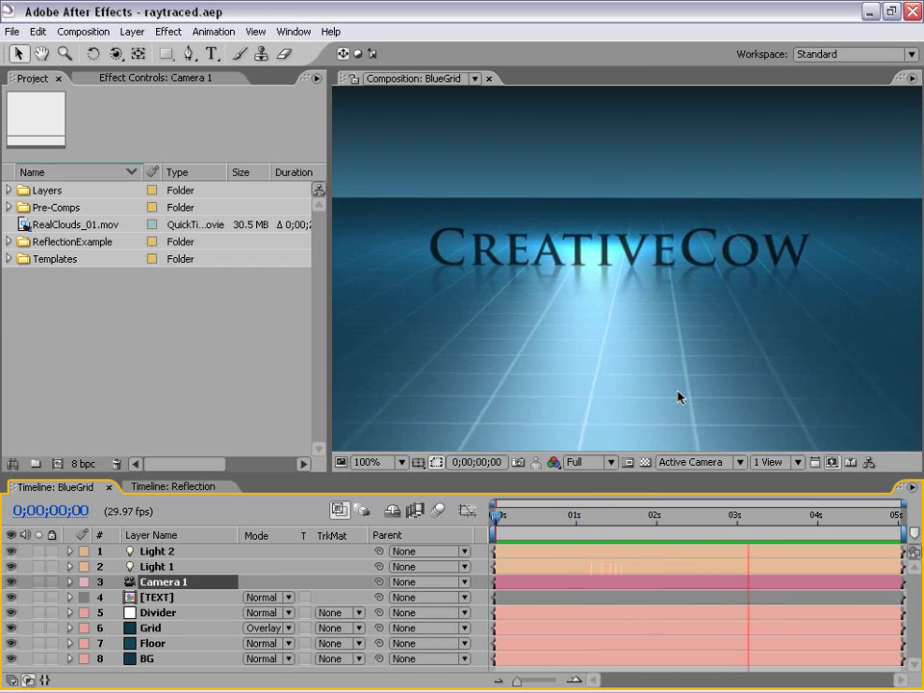
Preview the animation of the Reflection composition and return to the BlueGrid composition
{"action": "left_click", "coordinate": [175, 488]}
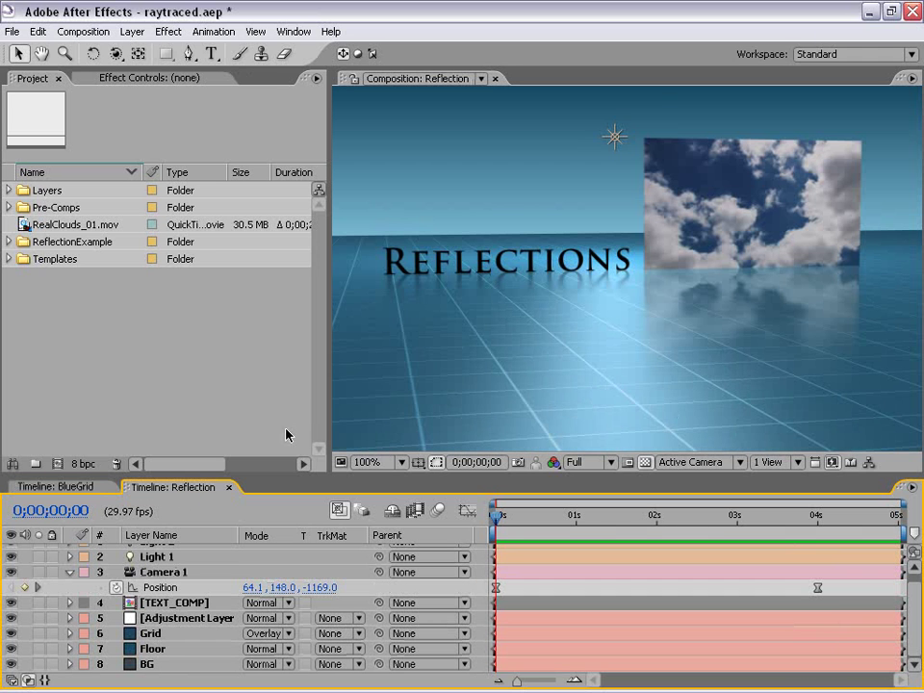
{"action": "key", "text": "KP_0"}
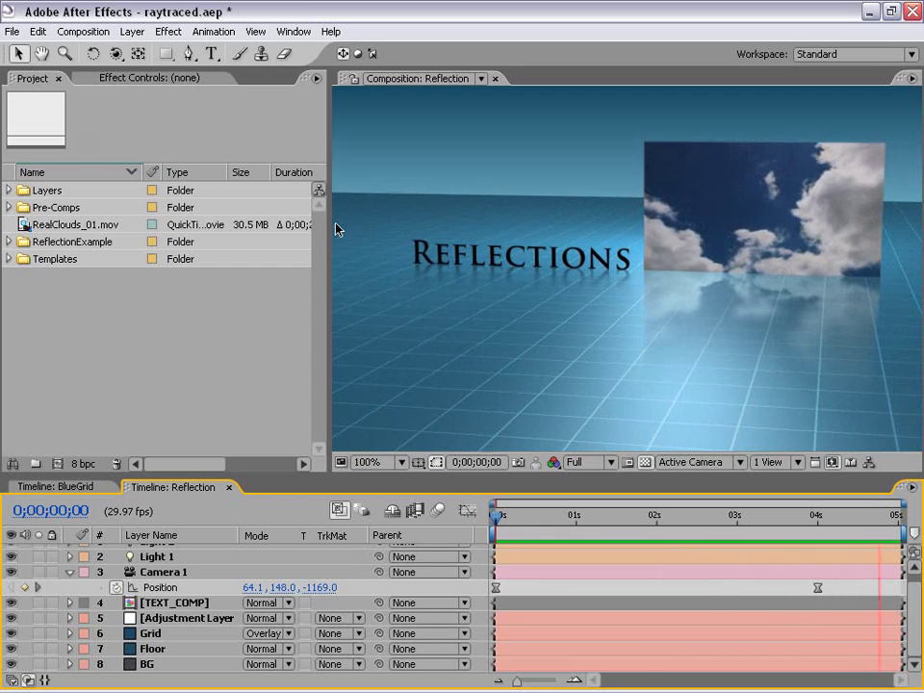
{"action": "left_click", "coordinate": [404, 390]}
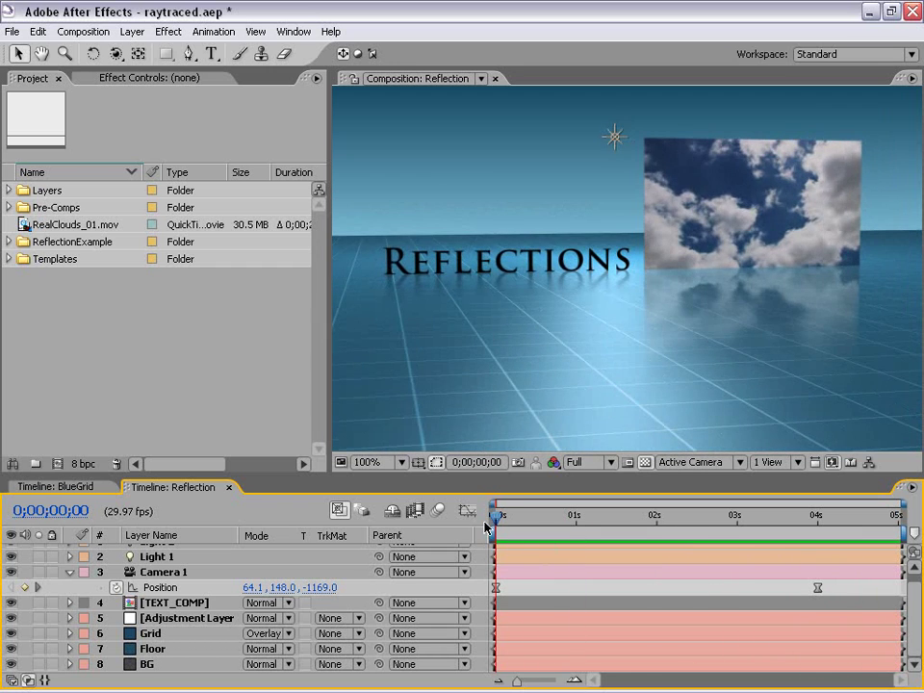
{"action": "left_click", "coordinate": [102, 486]}
{"action": "mouse_move", "coordinate": [496, 517]}
{"action": "left_mouse_down"}
{"action": "mouse_move", "coordinate": [900, 525]}
{"action": "mouse_move", "coordinate": [493, 520]}
{"action": "left_mouse_up"}
Create a new composition from the NTSC DV preset with the pixel aspect ratio set to Square Pixels
{"action": "left_click", "coordinate": [70, 31]}
{"action": "left_click", "coordinate": [96, 54]}
{"action": "left_click", "coordinate": [371, 231]}
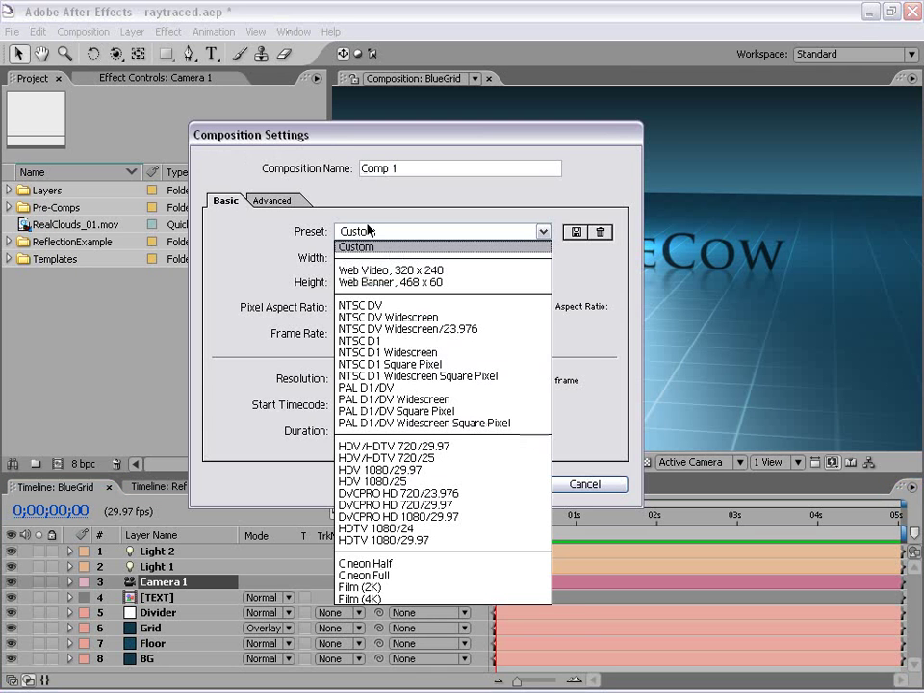
{"action": "left_click", "coordinate": [407, 303]}
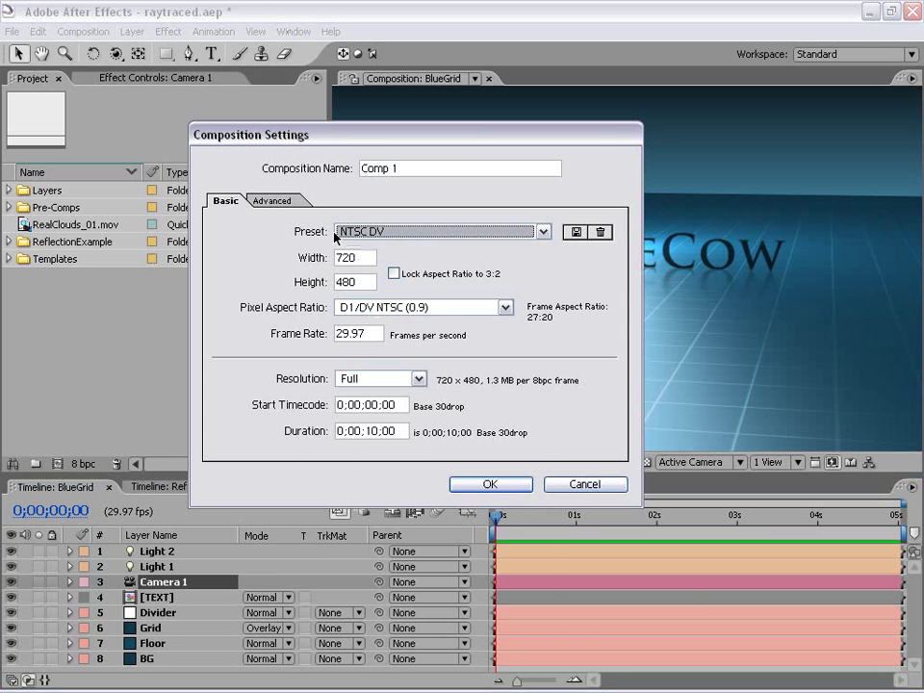
{"action": "left_click", "coordinate": [363, 311]}
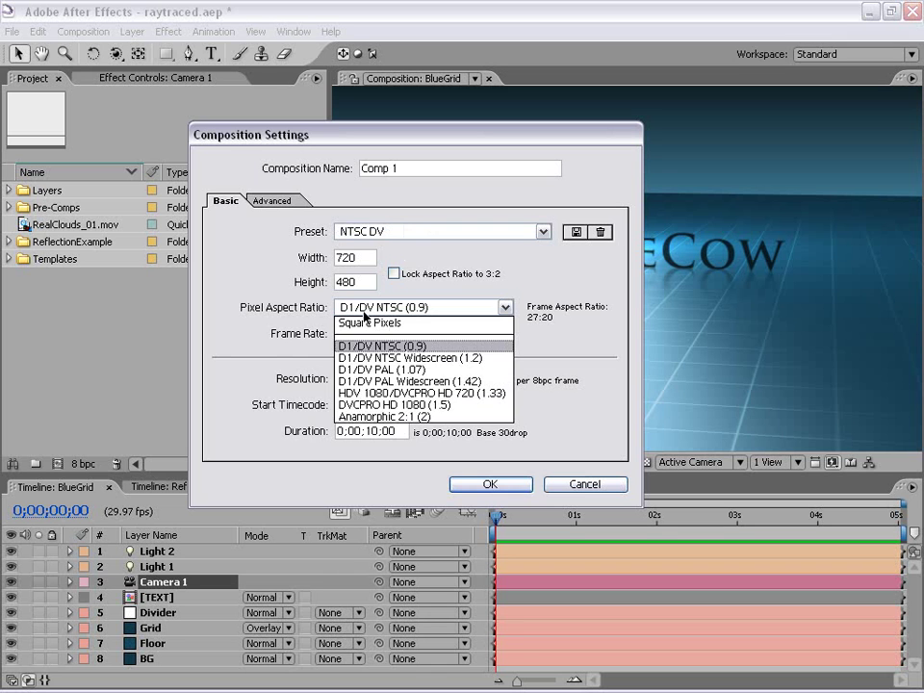
{"action": "left_click", "coordinate": [405, 325]}
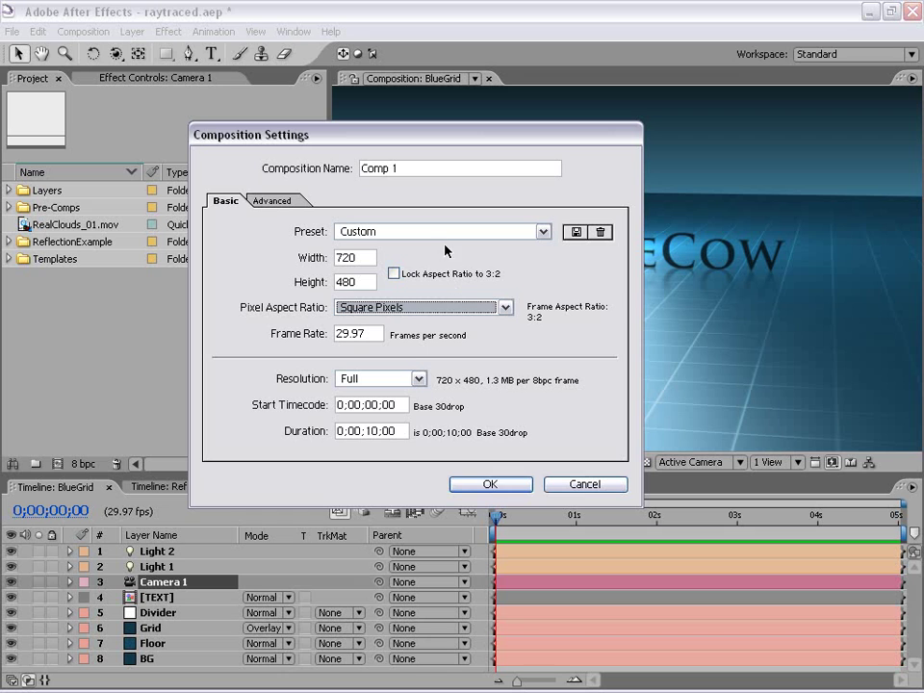
{"action": "left_click", "coordinate": [491, 486]}
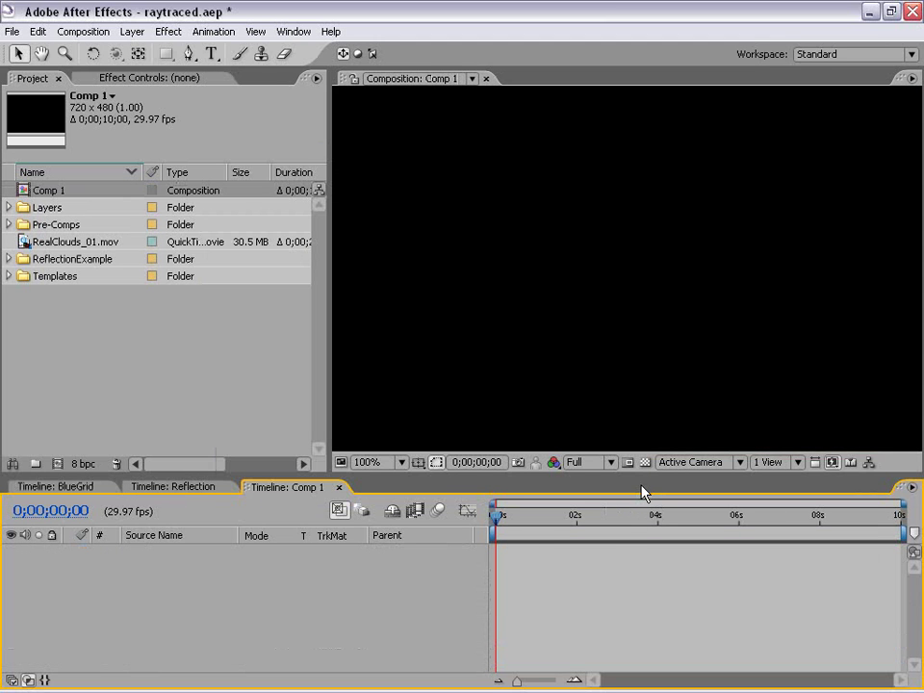
Add a text layer reading "Reflection" near the middle of the composition and turn on the transparency grid
{"action": "left_click", "coordinate": [210, 55]}
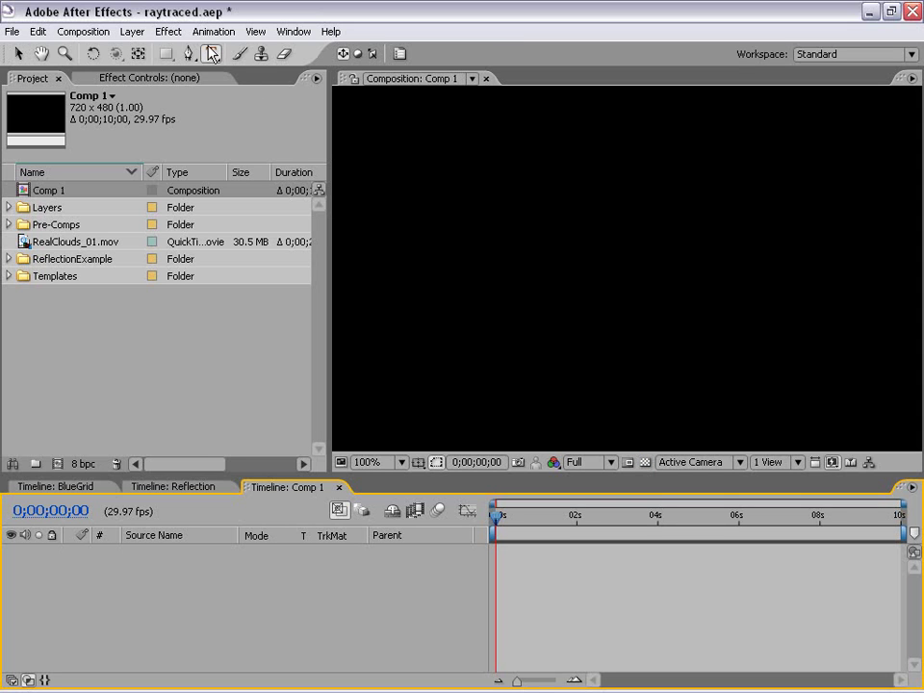
{"action": "key", "text": "comma"}
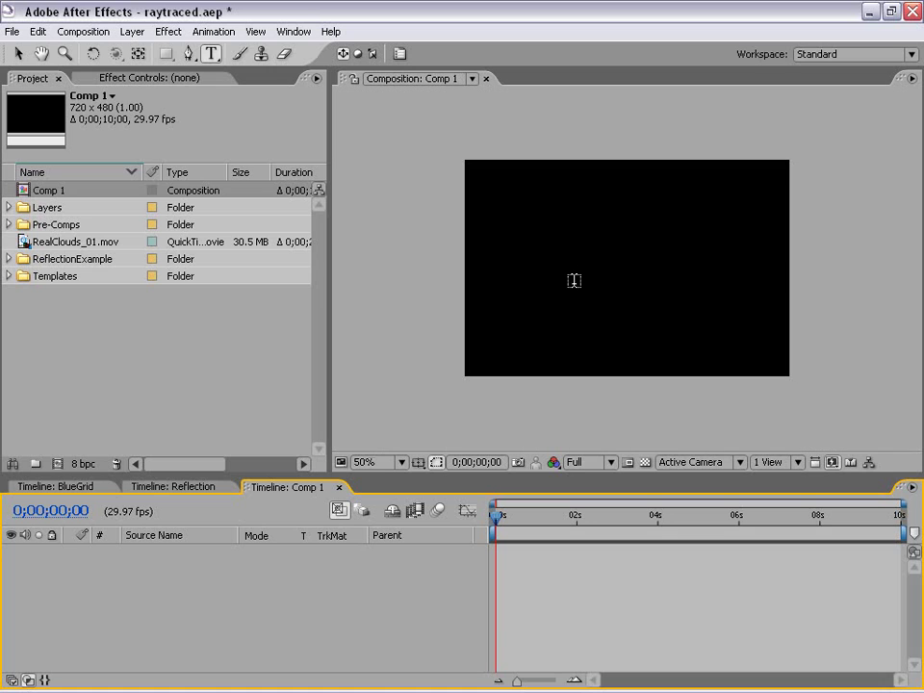
{"action": "left_click", "coordinate": [553, 260]}
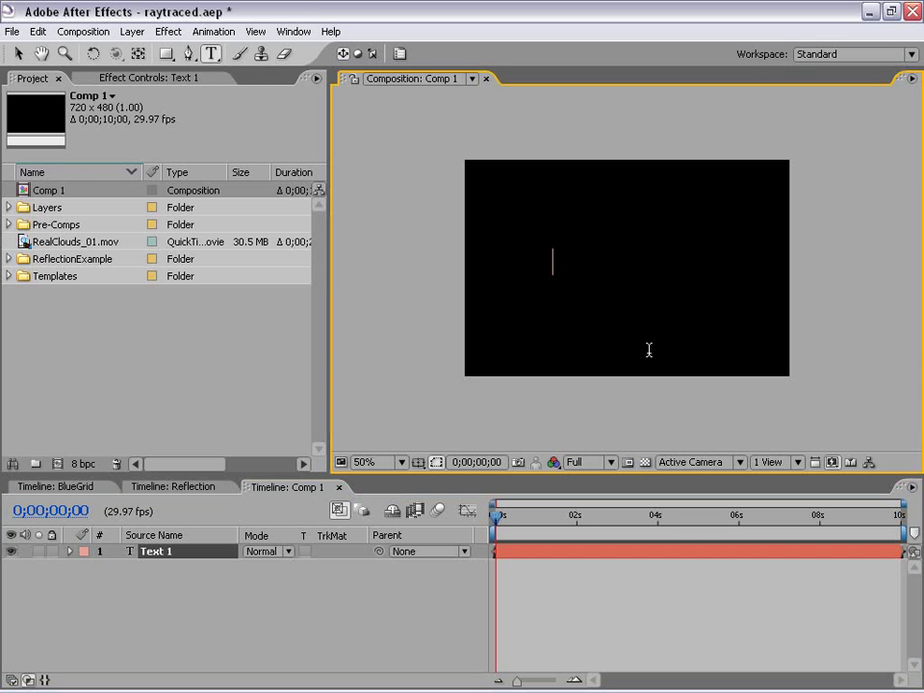
{"action": "left_click", "coordinate": [645, 463]}
{"action": "type", "text": "Re"}
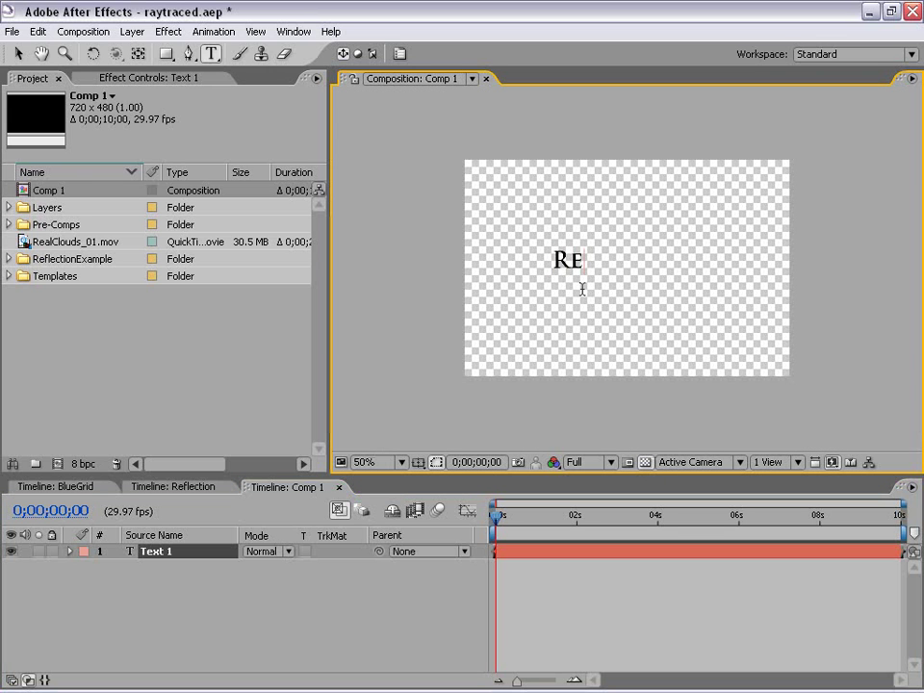
{"action": "type", "text": "flection"}
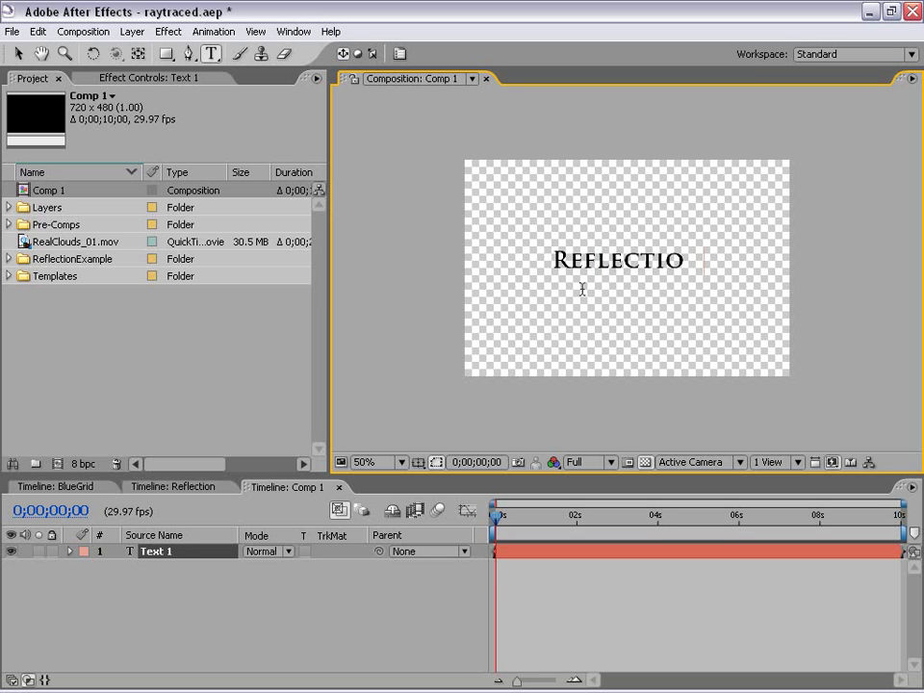
{"action": "left_click", "coordinate": [17, 53]}
Nudge the "Reflection" text slightly to the right and up to center it better in the frame
{"action": "key", "text": "slash"}
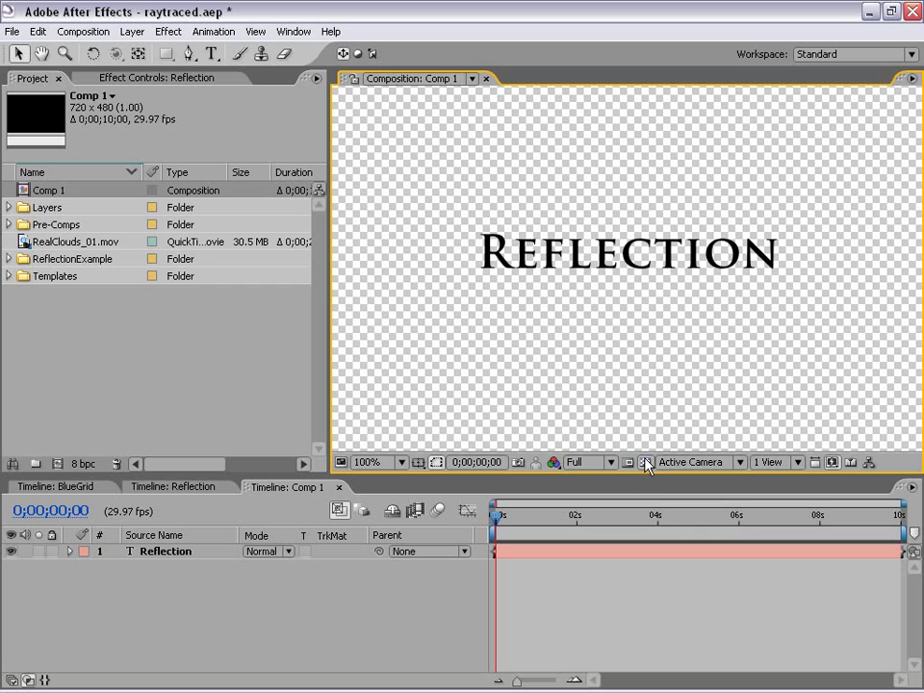
{"action": "key", "text": "comma"}
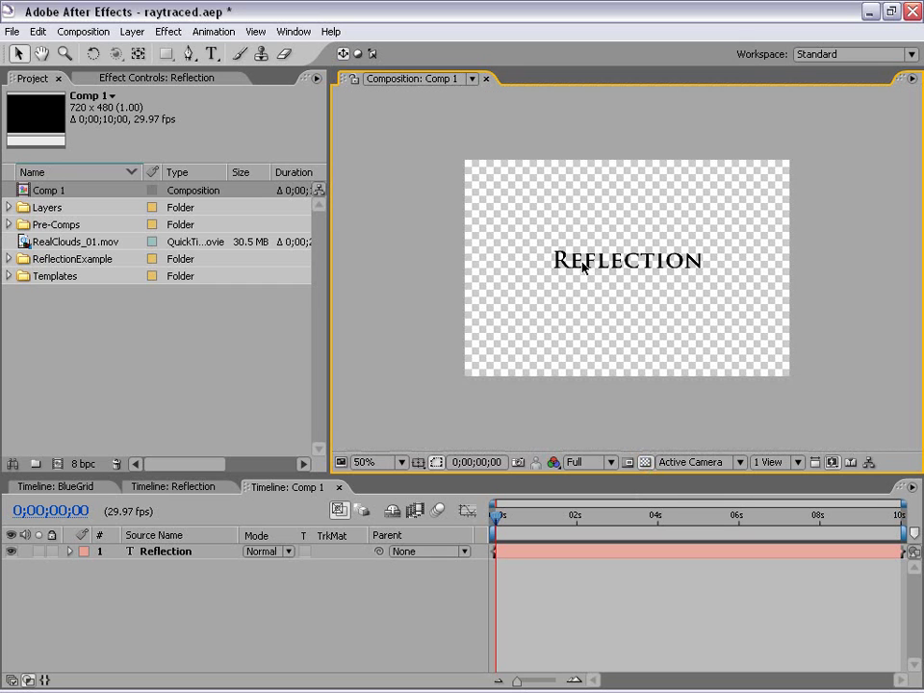
{"action": "left_click", "coordinate": [640, 268]}
{"action": "left_click", "coordinate": [632, 274]}
{"action": "key", "text": "slash"}
{"action": "key", "text": "comma"}
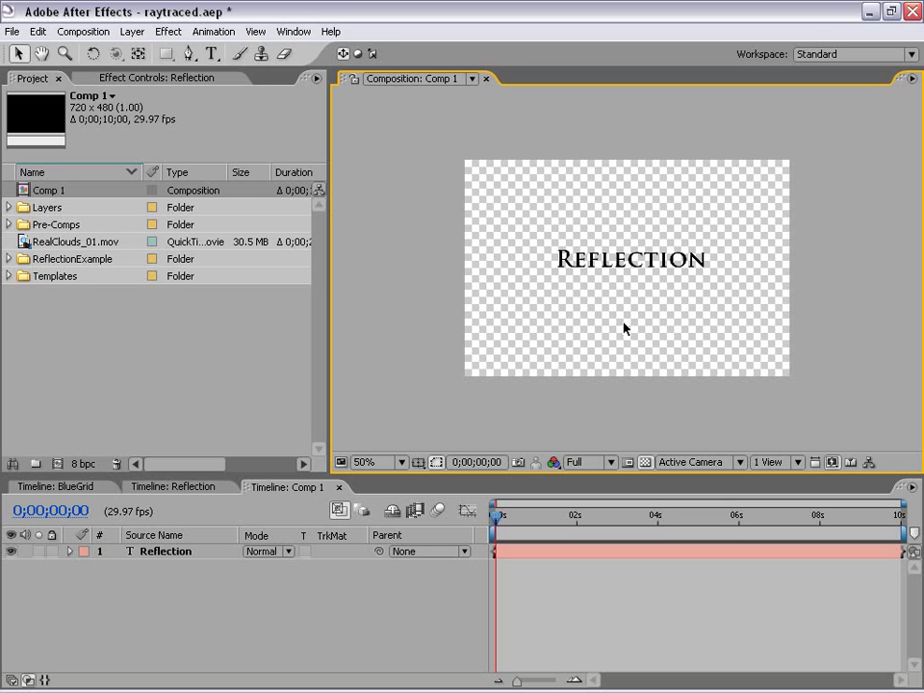
{"action": "left_click", "coordinate": [620, 267]}
{"action": "key", "text": "slash"}
{"action": "key", "text": "comma"}
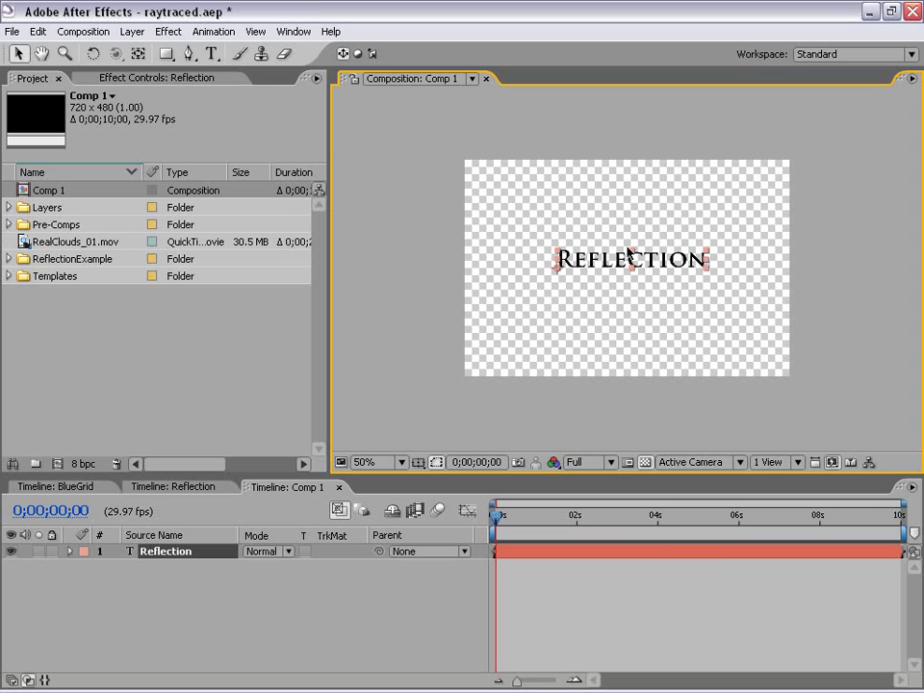
{"action": "left_click", "coordinate": [591, 307]}
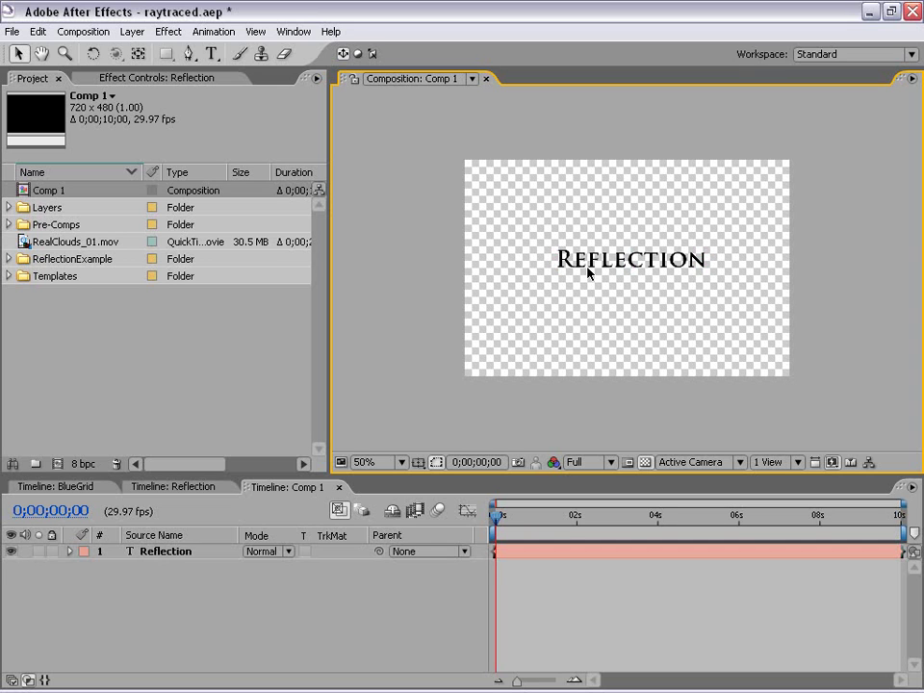
Pre-compose the "Reflection" text layer as a new composition named TEXT, moving all attributes into it
{"action": "left_click", "coordinate": [587, 272]}
{"action": "left_click", "coordinate": [132, 31]}
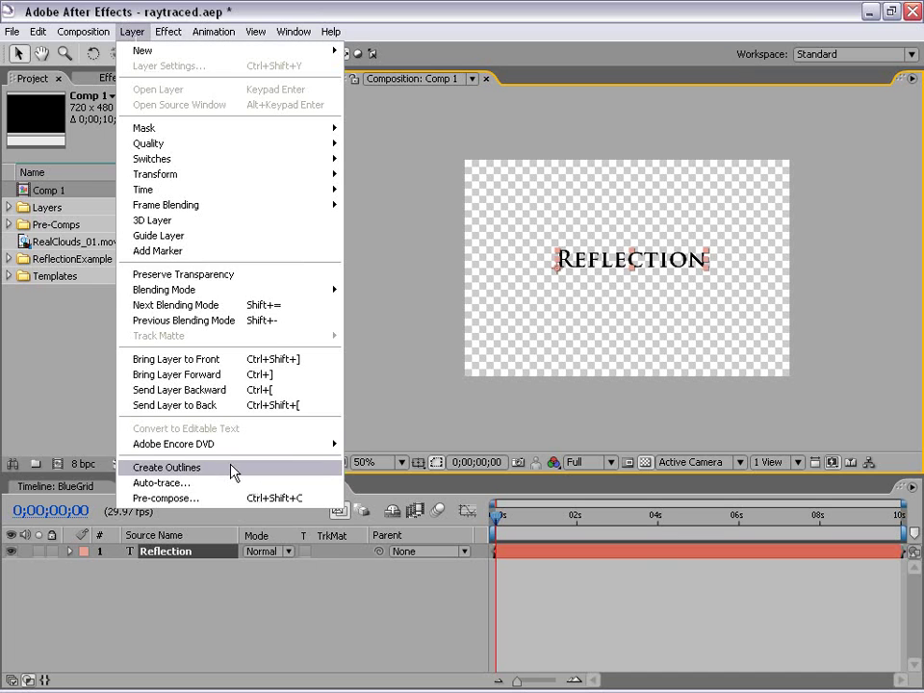
{"action": "left_click", "coordinate": [178, 498]}
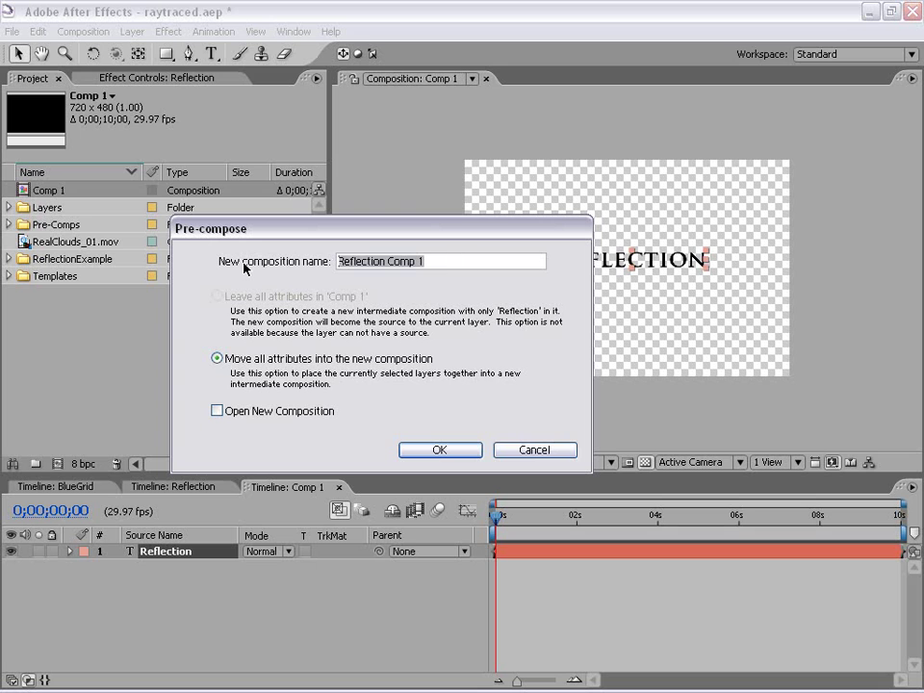
{"action": "type", "text": "TEXT"}
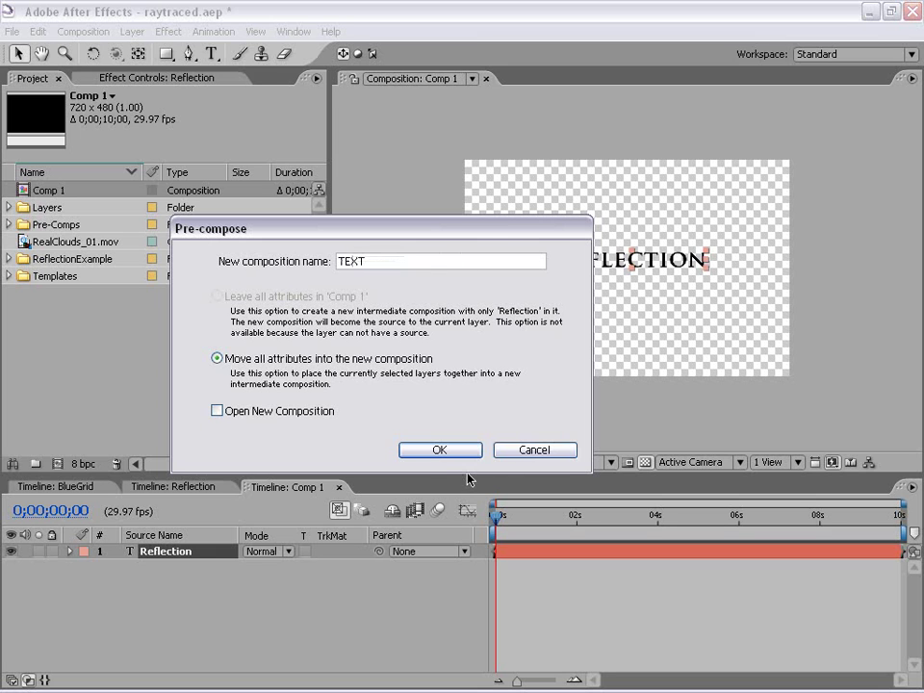
{"action": "left_click", "coordinate": [440, 450]}
{"action": "left_click", "coordinate": [594, 597]}
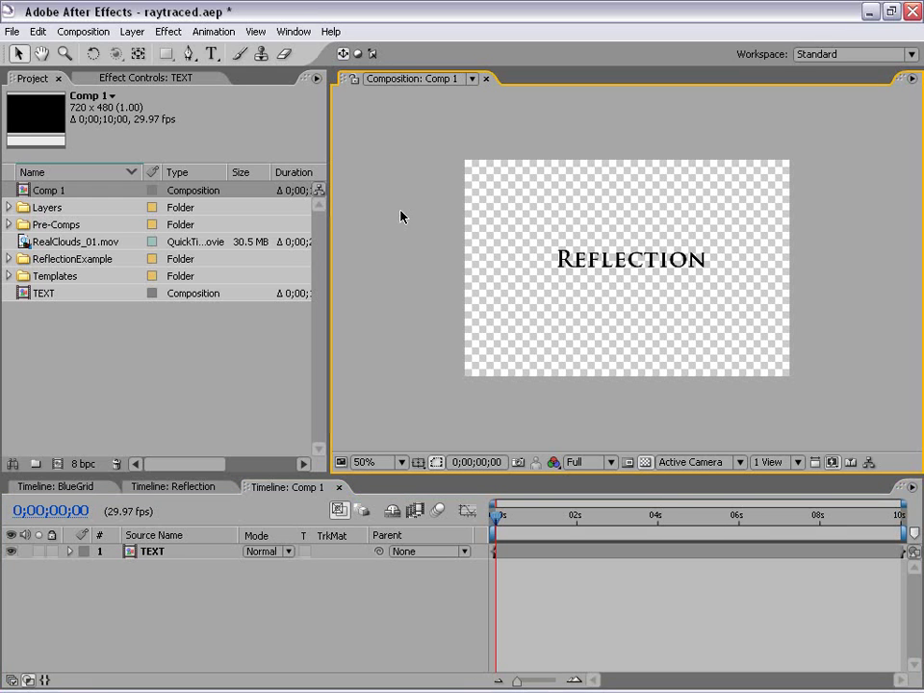
Create a dark blue solid layer 2200 pixels wide and 2200 pixels high with square pixels
{"action": "left_click", "coordinate": [132, 31]}
{"action": "mouse_move", "coordinate": [339, 52]}
{"action": "left_click", "coordinate": [372, 65]}
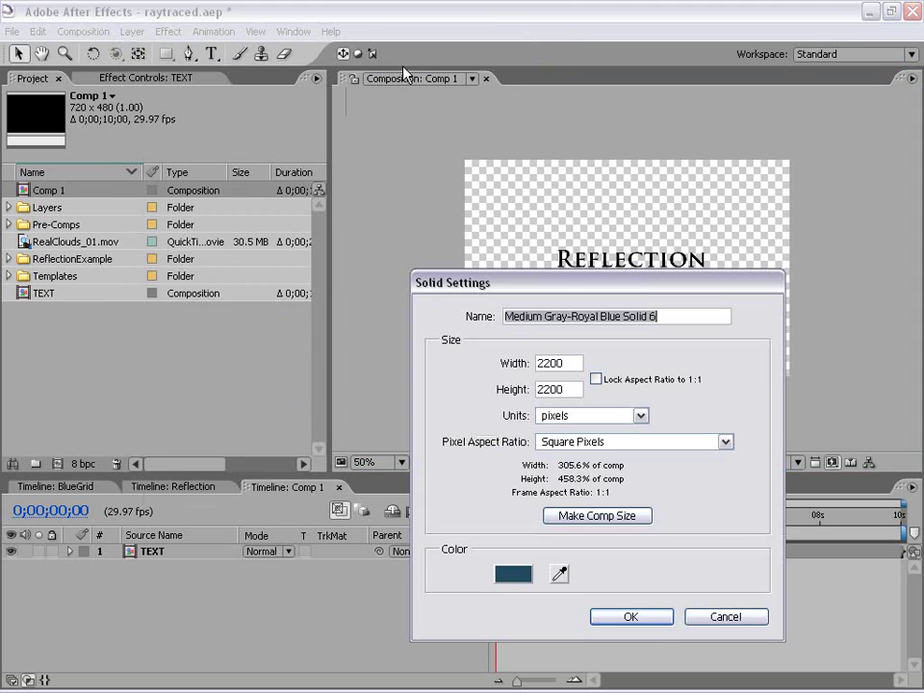
{"action": "left_click_drag", "start_coordinate": [582, 289], "coordinate": [368, 124]}
{"action": "left_click", "coordinate": [346, 393]}
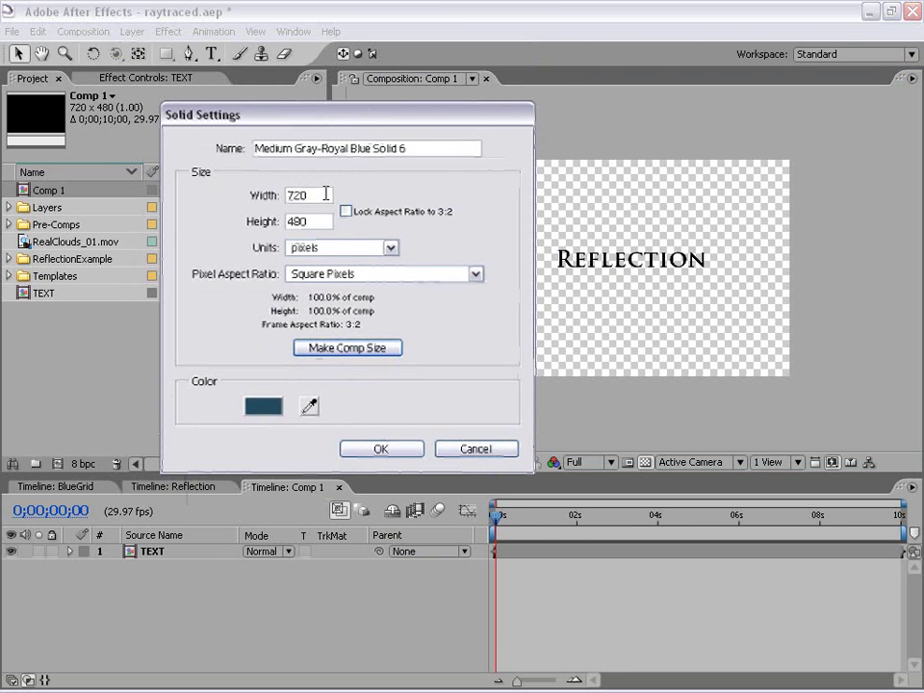
{"action": "double_click", "coordinate": [308, 193]}
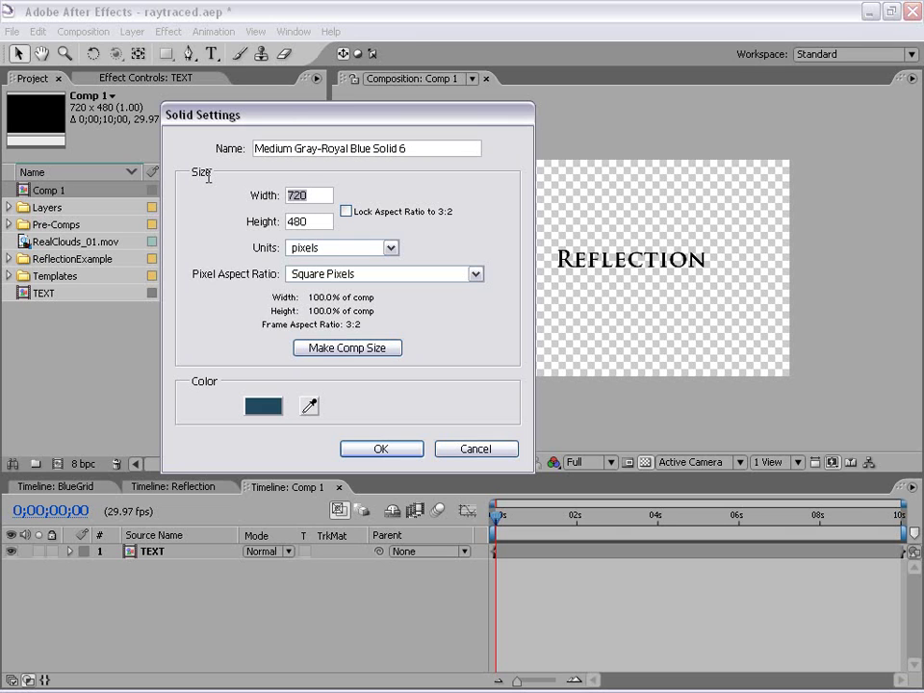
{"action": "type", "text": "2200"}
{"action": "double_click", "coordinate": [322, 221]}
{"action": "type", "text": "2200"}
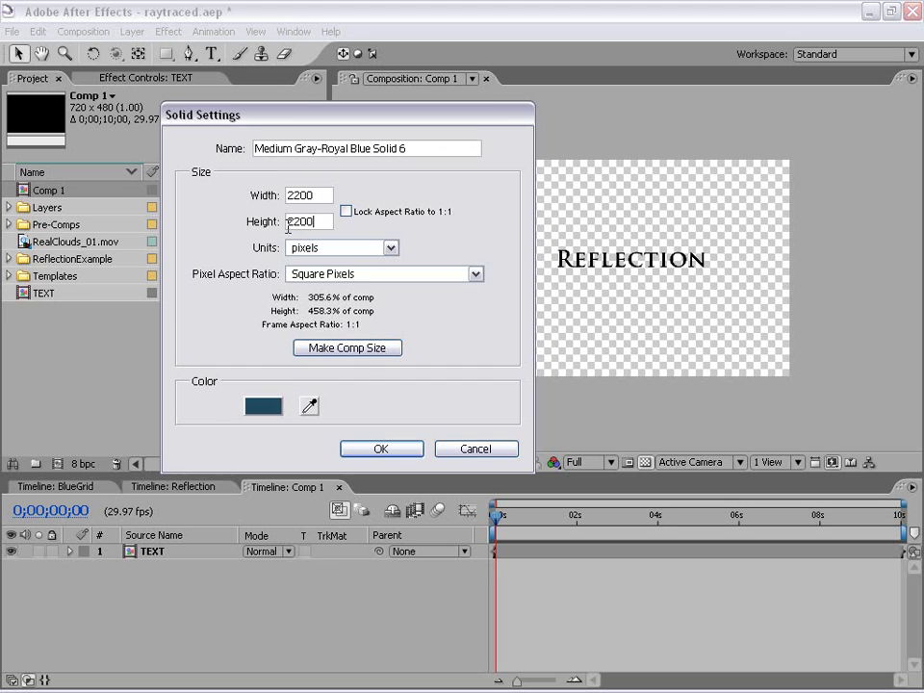
{"action": "key", "text": "Return"}
Examine how far the new solid extends beyond the composition frame
{"action": "key", "text": "comma"}
{"action": "key", "text": "comma"}
{"action": "key", "text": "comma"}
{"action": "key", "text": "comma"}
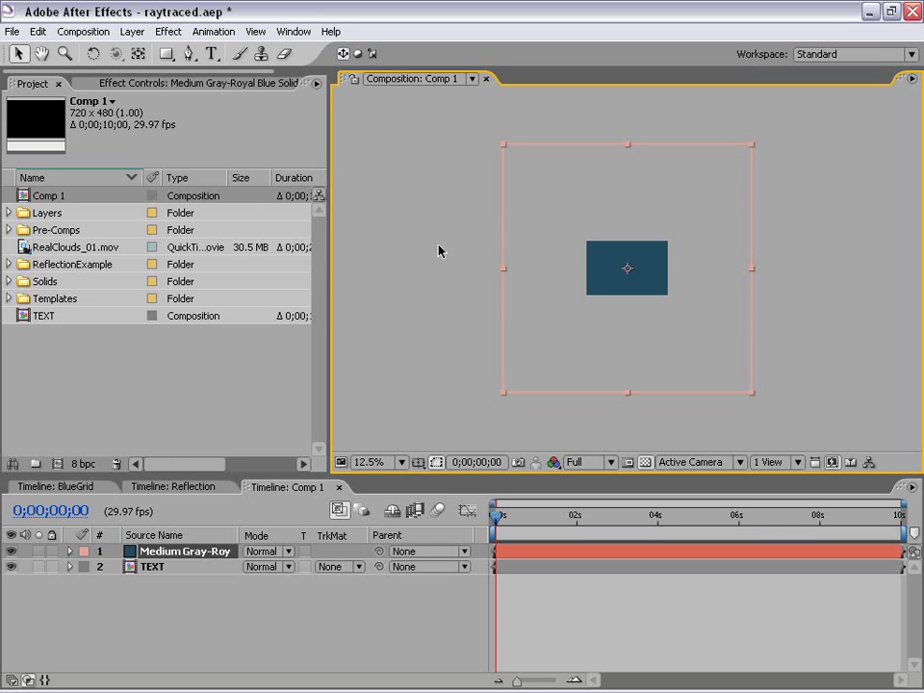
{"action": "left_click", "coordinate": [666, 331]}
{"action": "key", "text": "period"}
{"action": "key", "text": "period"}
{"action": "left_click", "coordinate": [576, 345]}
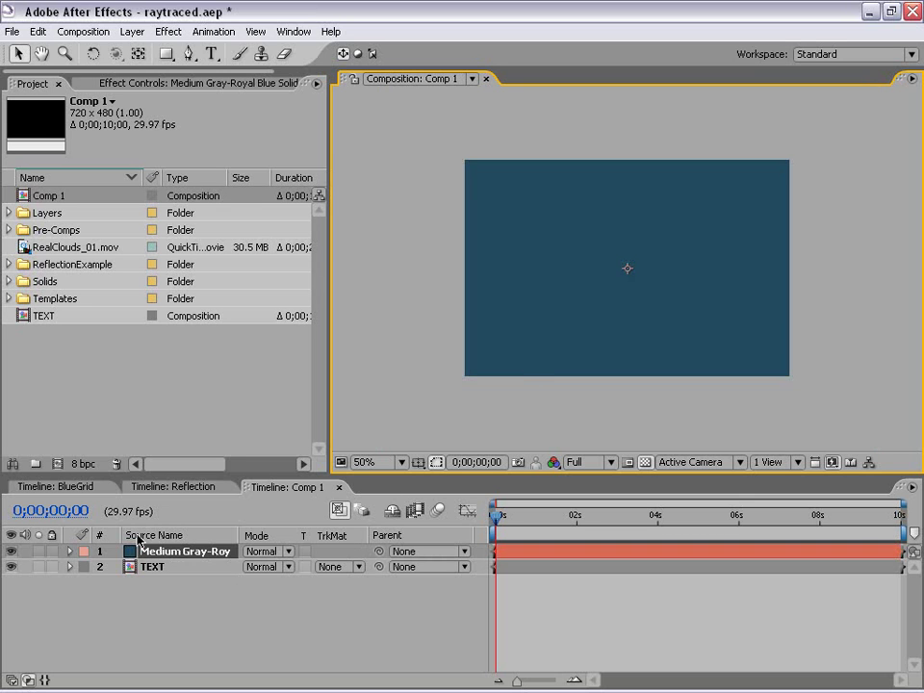
Move the TEXT layer above the solid in the layer order
{"action": "left_click", "coordinate": [165, 599]}
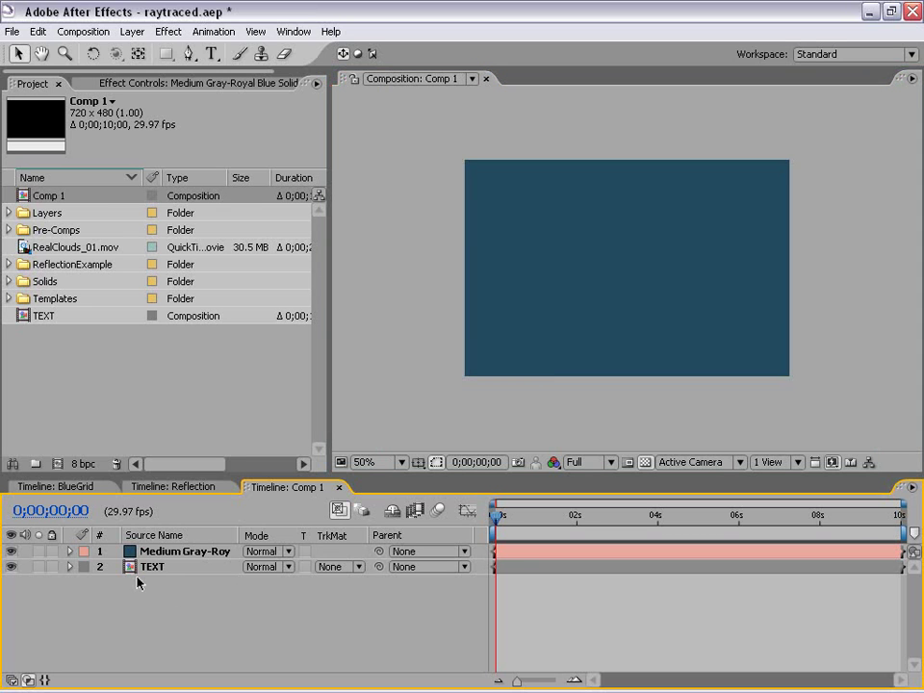
{"action": "left_click", "coordinate": [151, 567]}
{"action": "mouse_move", "coordinate": [159, 570]}
{"action": "left_mouse_down"}
{"action": "mouse_move", "coordinate": [160, 578]}
{"action": "mouse_move", "coordinate": [152, 551]}
{"action": "left_mouse_up"}
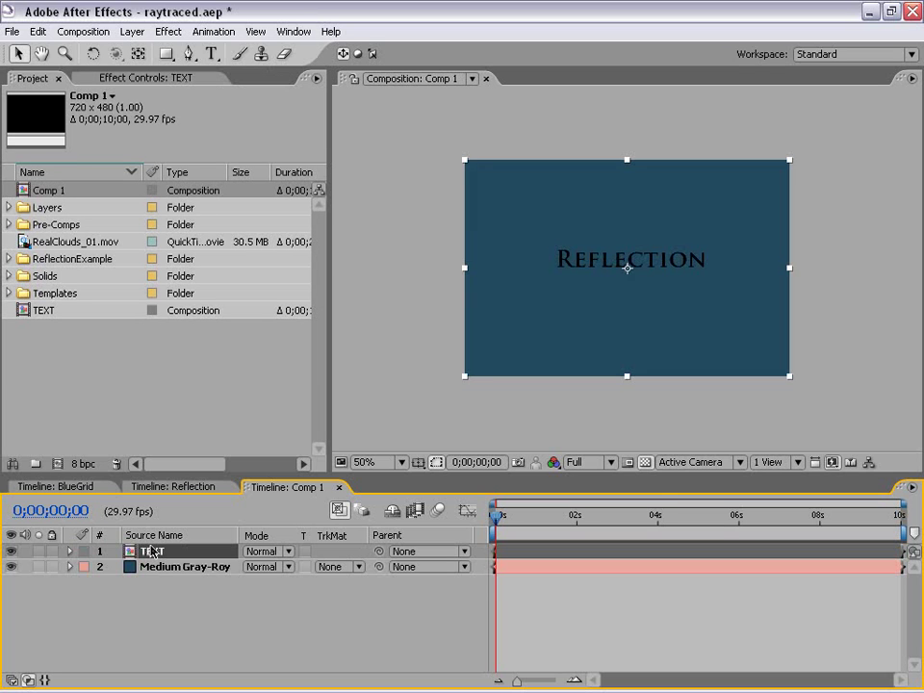
Rename the dark blue solid layer as Floor
{"action": "left_click", "coordinate": [159, 567]}
{"action": "key", "text": "Return"}
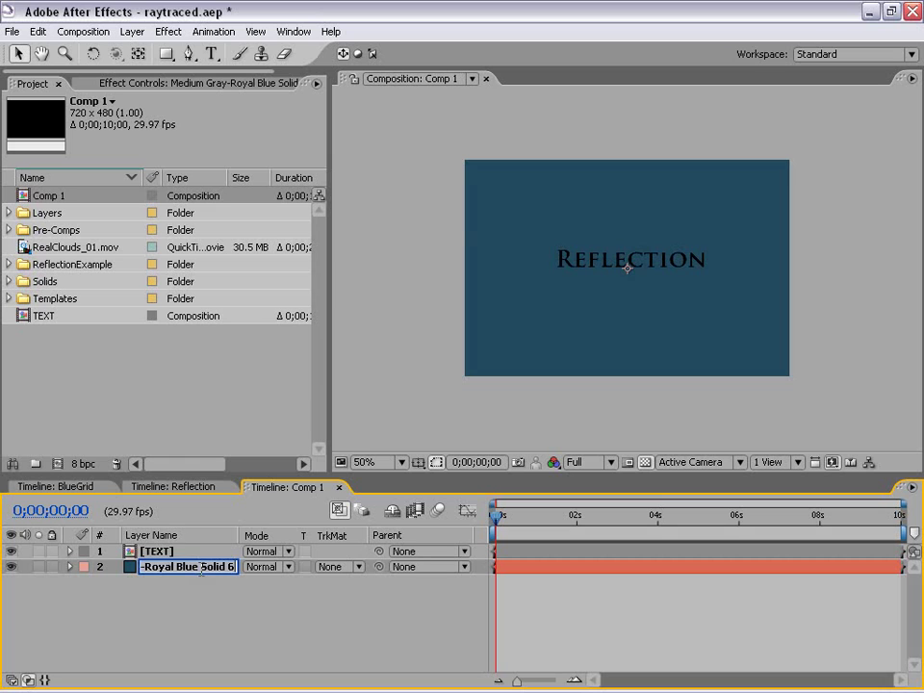
{"action": "type", "text": "B"}
{"action": "key", "text": "BackSpace"}
{"action": "type", "text": "Flo"}
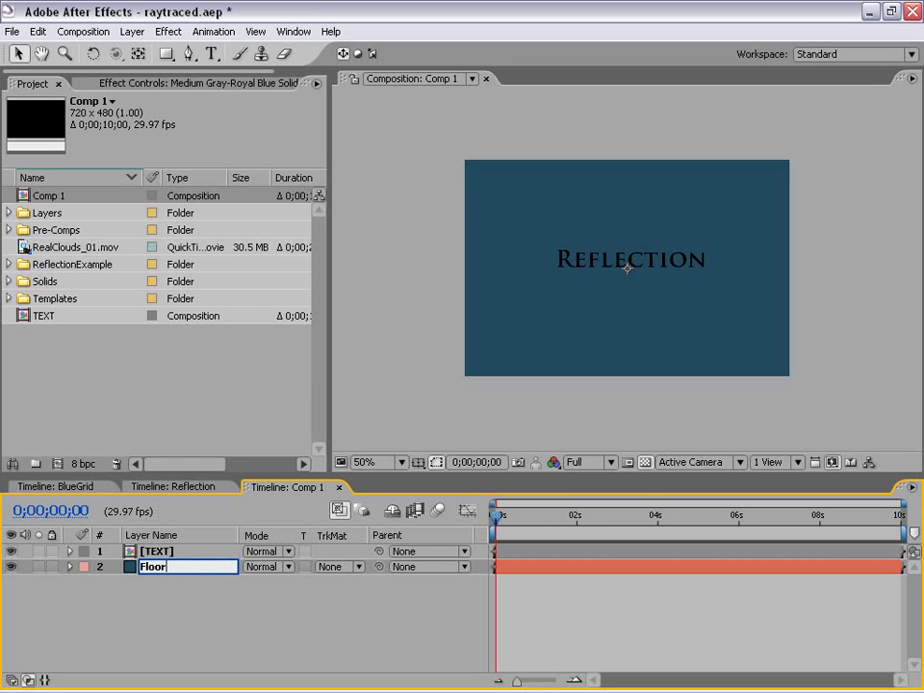
{"action": "type", "text": "or"}
{"action": "key", "text": "Return"}
{"action": "key", "text": "ctrl+Up"}
{"action": "left_click", "coordinate": [151, 569]}
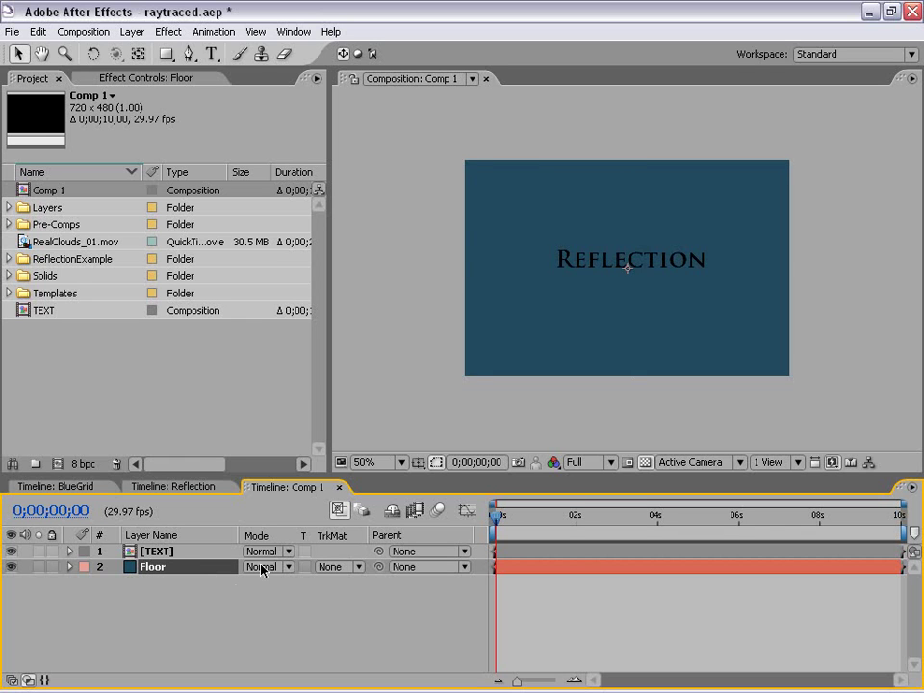
Show the layer switches and make both the TEXT and Floor layers 3D
{"action": "left_click", "coordinate": [183, 606]}
{"action": "key", "text": "F4"}
{"action": "key", "text": "F4"}
{"action": "key", "text": "F4"}
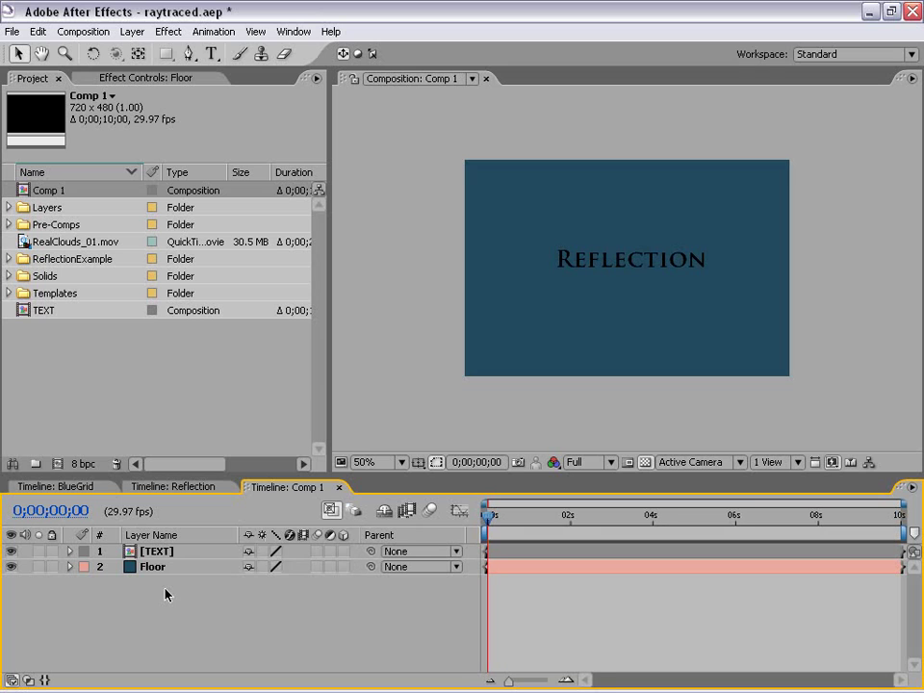
{"action": "left_click", "coordinate": [343, 551]}
{"action": "left_click", "coordinate": [344, 567]}
Rotate the Floor layer about its X axis until it lies flat, edge-on to the camera
{"action": "left_click", "coordinate": [592, 340]}
{"action": "key", "text": "slash"}
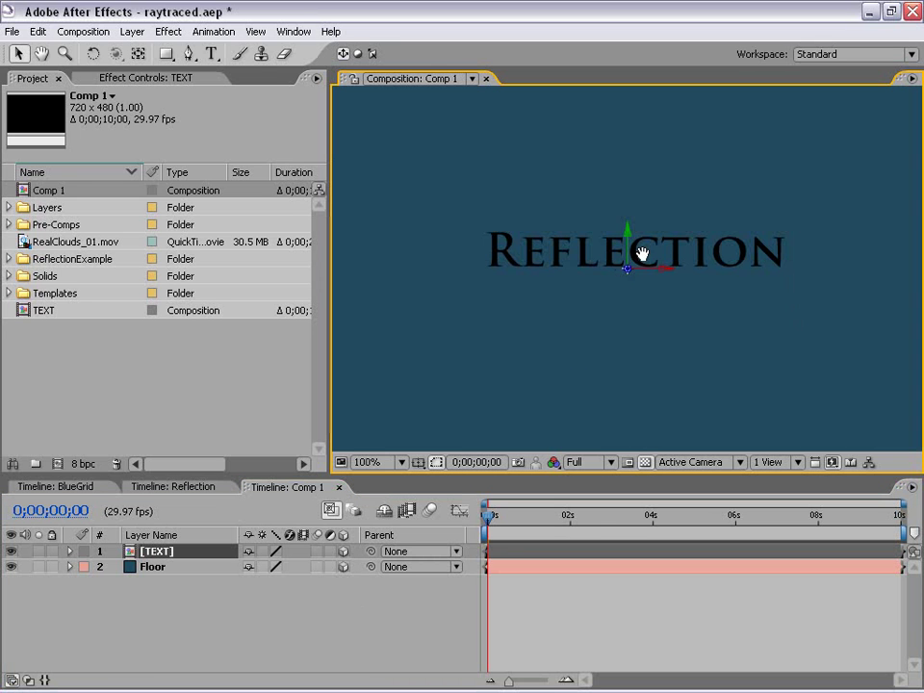
{"action": "key", "text": "comma"}
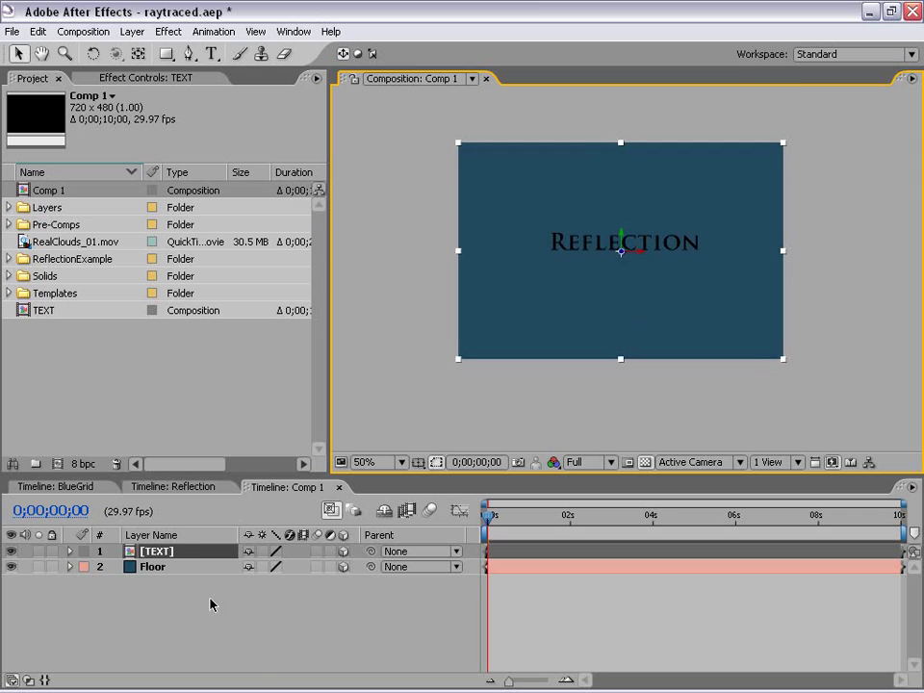
{"action": "left_click", "coordinate": [152, 567]}
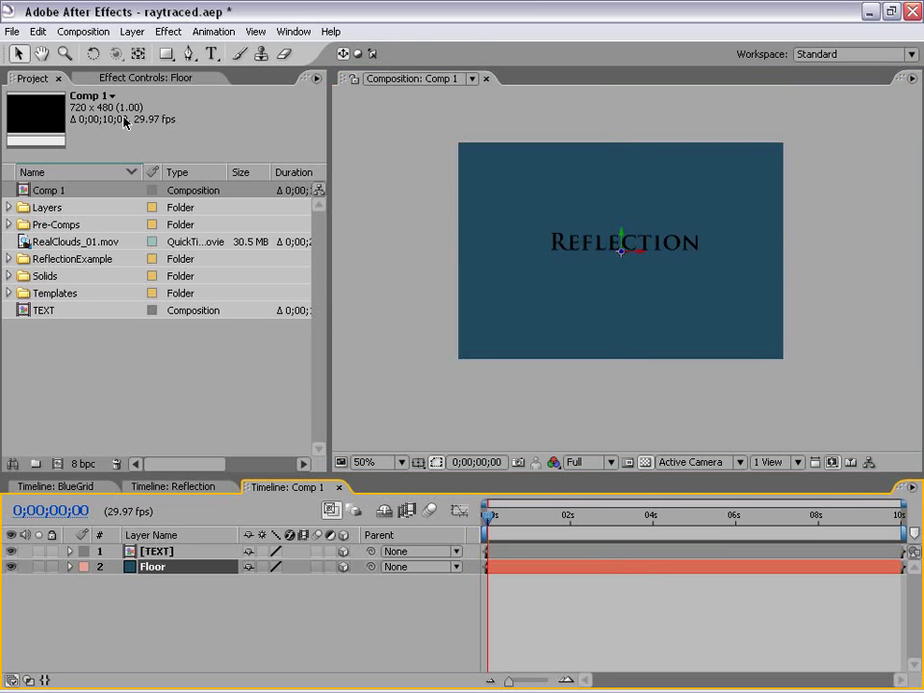
{"action": "left_click", "coordinate": [94, 55]}
{"action": "key", "text": "slash"}
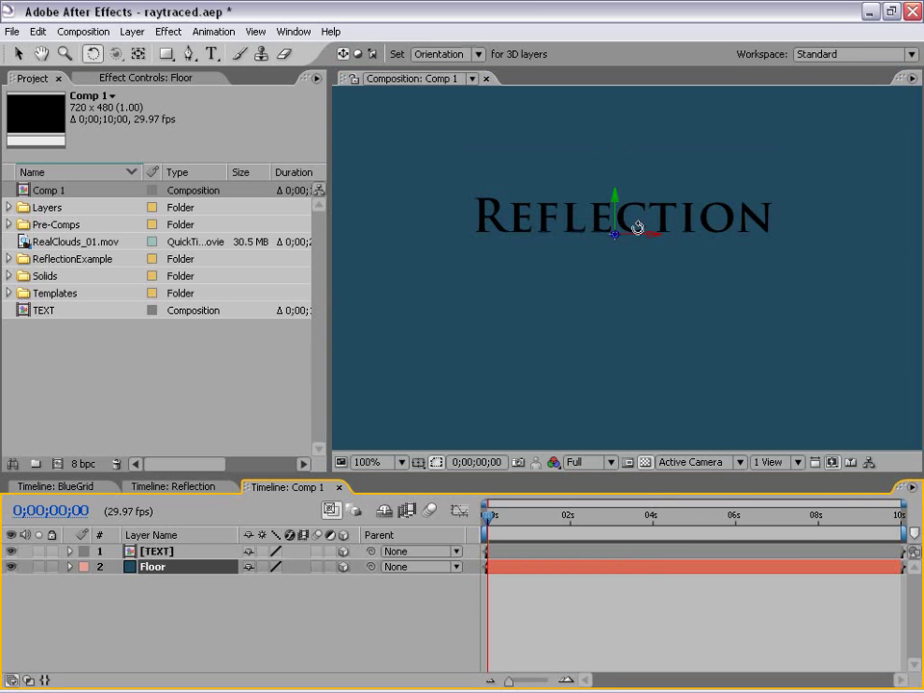
{"action": "left_click_drag", "start_coordinate": [635, 233], "coordinate": [636, 169]}
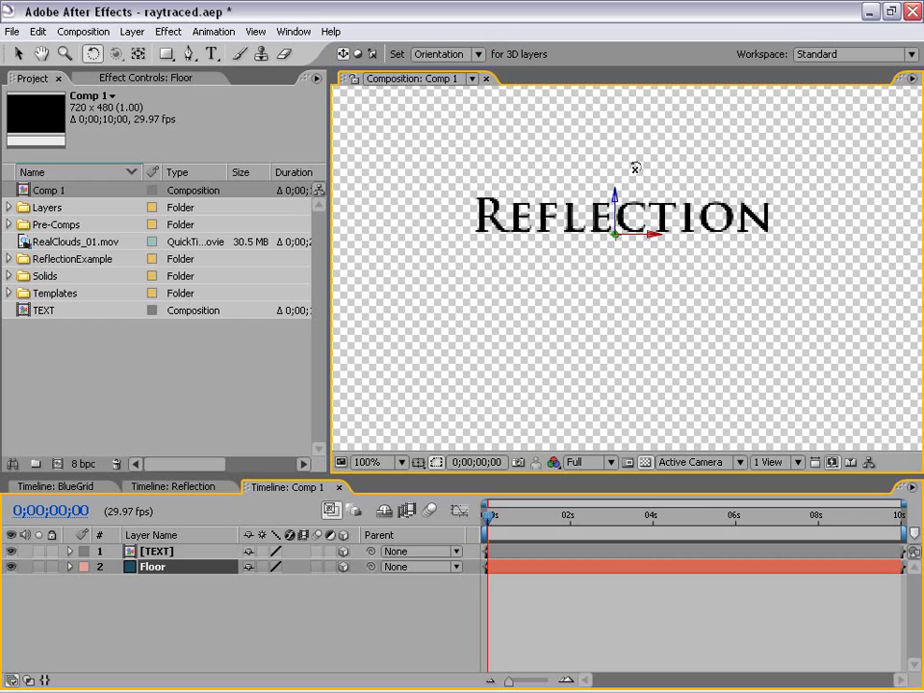
Examine the flat floor against the text and the composition frame at several magnifications
{"action": "key", "text": "comma"}
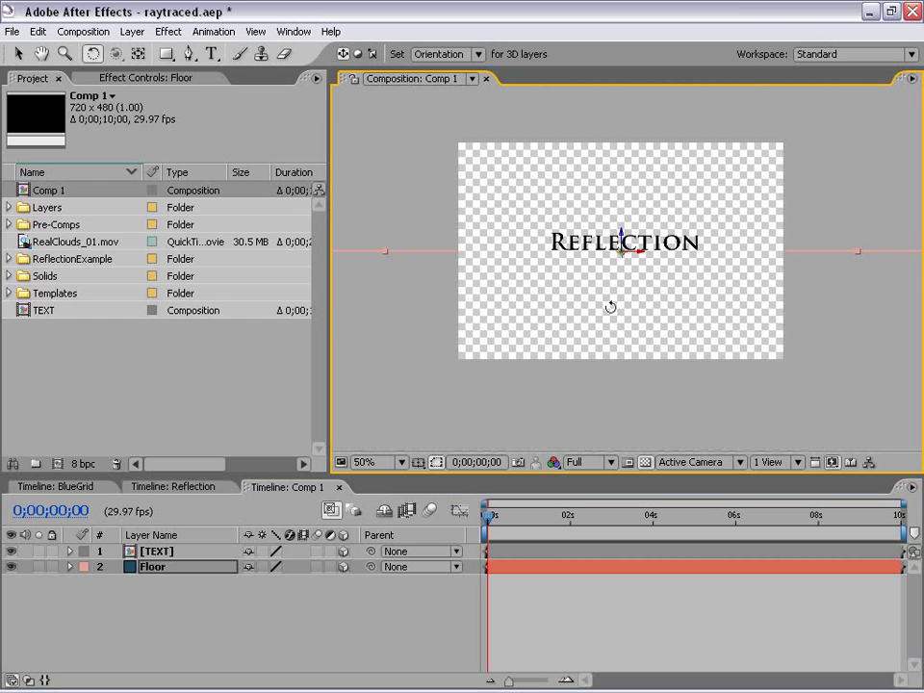
{"action": "key", "text": "comma"}
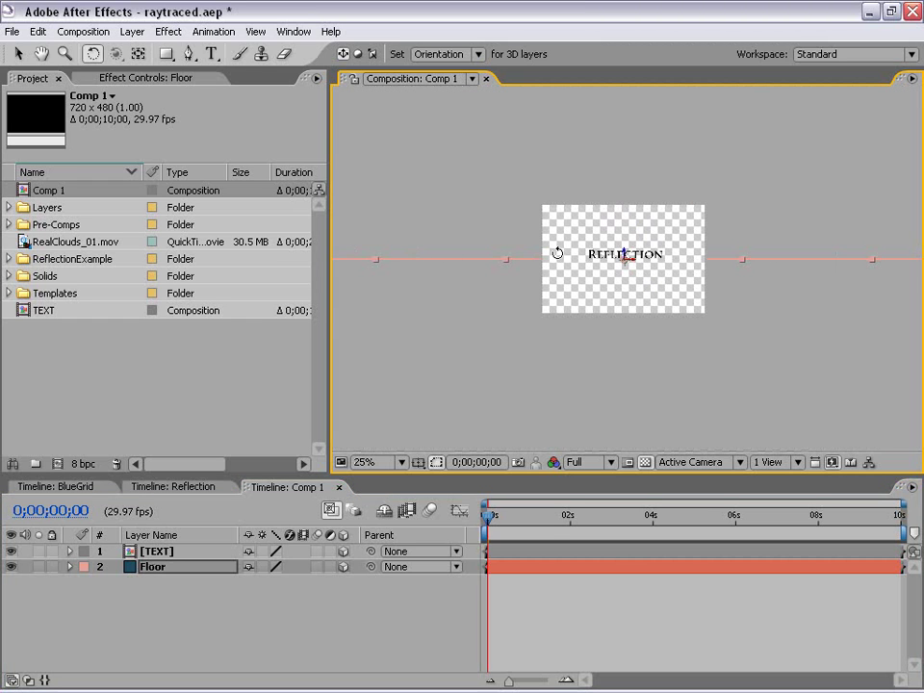
{"action": "key", "text": "slash"}
{"action": "key", "text": "comma"}
{"action": "key", "text": "comma"}
{"action": "key", "text": "comma"}
{"action": "key", "text": "comma"}
{"action": "left_click", "coordinate": [17, 54]}
{"action": "left_click", "coordinate": [639, 151]}
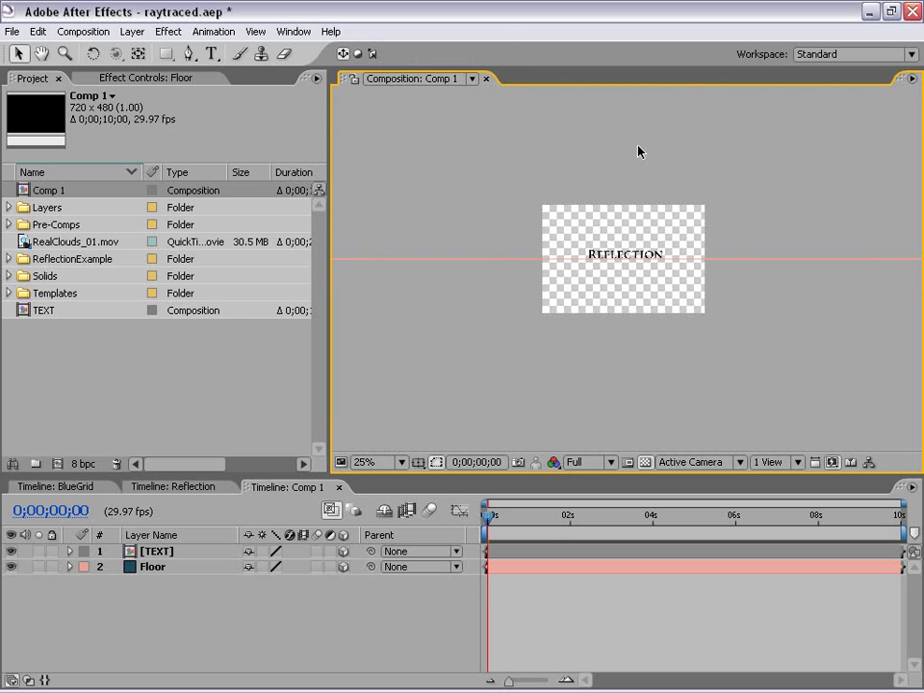
{"action": "key", "text": "period"}
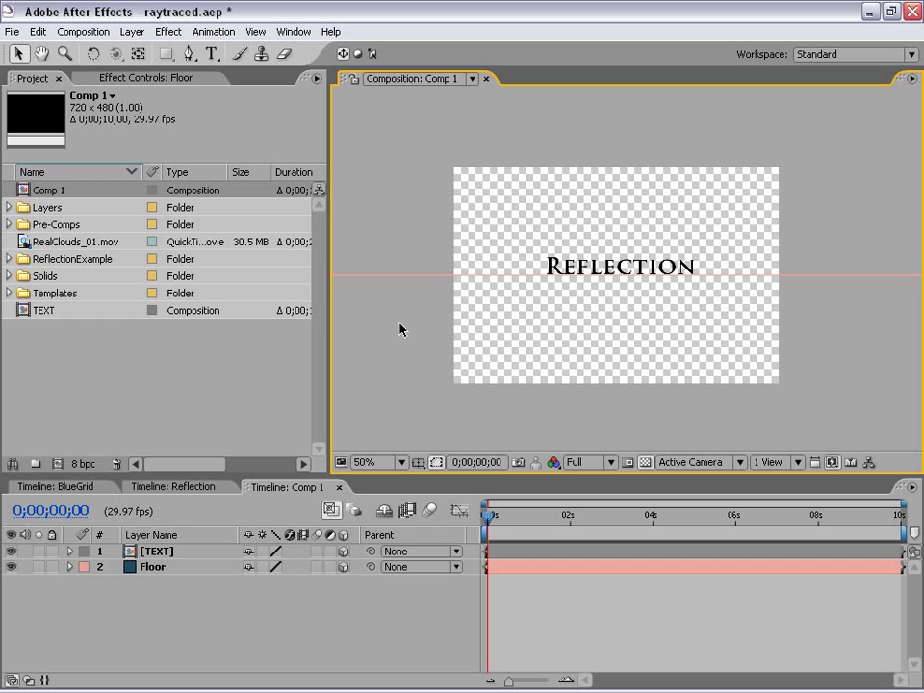
Create another dark blue solid at composition size, 720 by 480 pixels with square pixels
{"action": "left_click", "coordinate": [131, 31]}
{"action": "mouse_move", "coordinate": [139, 56]}
{"action": "left_click", "coordinate": [412, 68]}
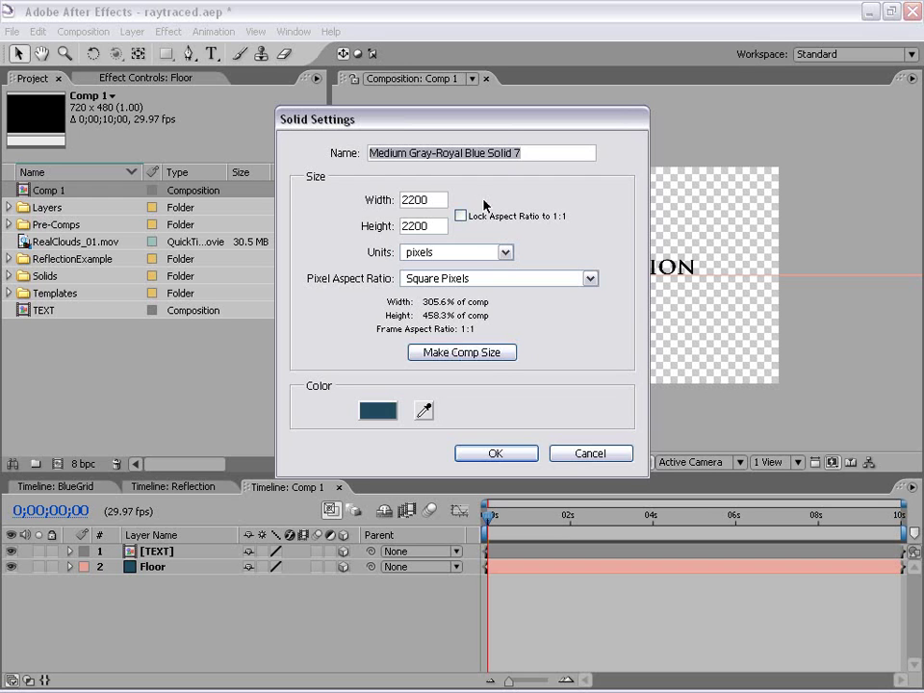
{"action": "left_click", "coordinate": [502, 353]}
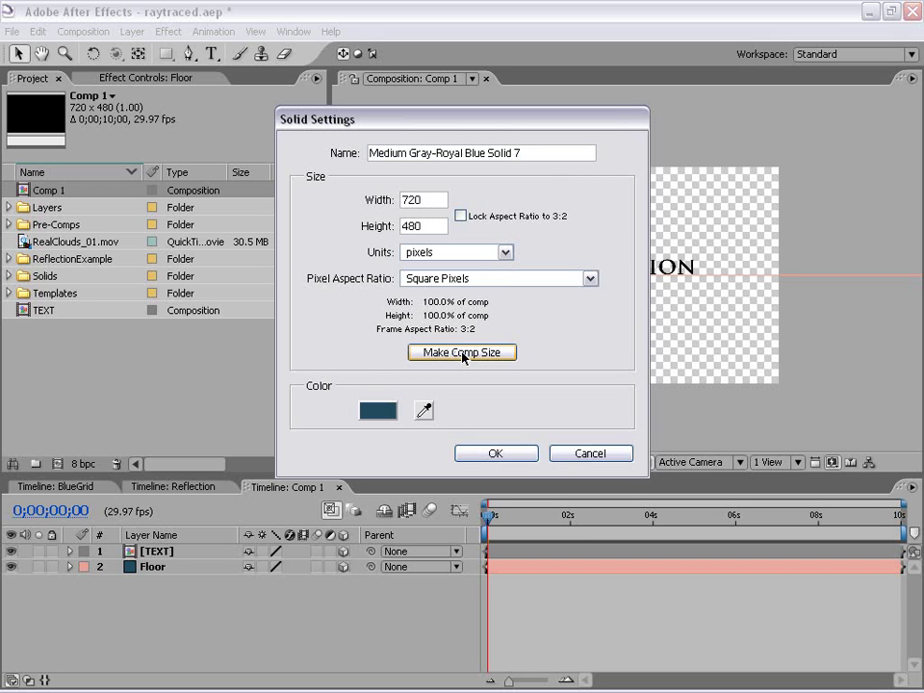
{"action": "left_click", "coordinate": [491, 456]}
Move the new composition-sized solid below the Floor layer and rename it BG
{"action": "left_click", "coordinate": [192, 590]}
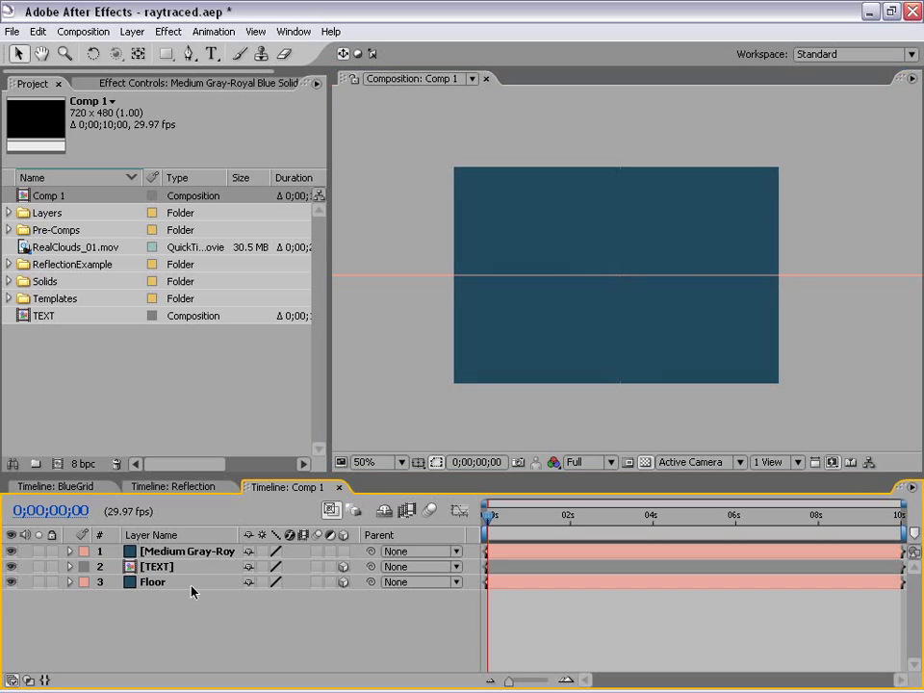
{"action": "left_click_drag", "start_coordinate": [189, 553], "coordinate": [171, 598]}
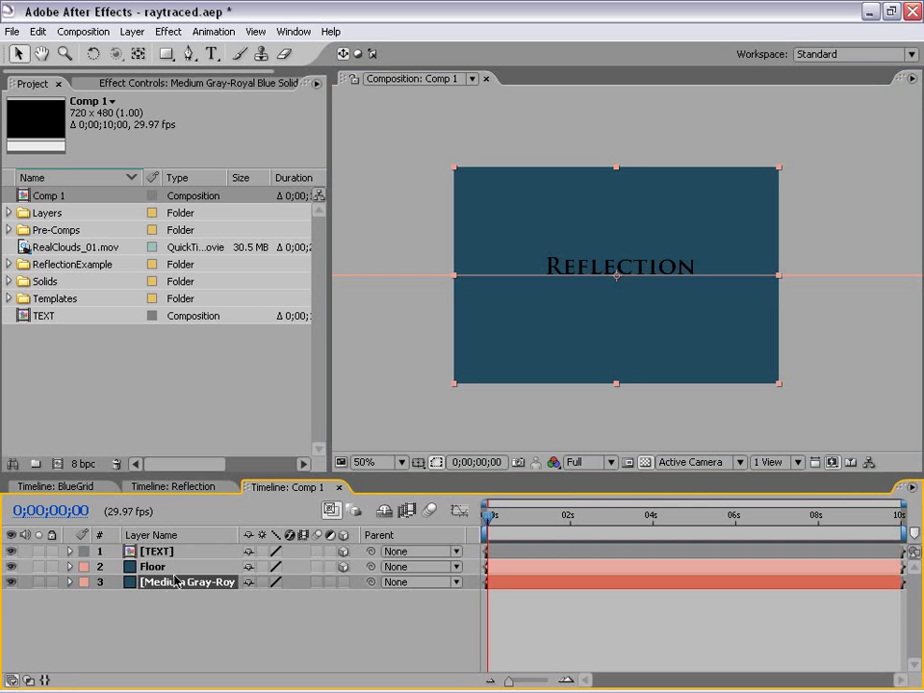
{"action": "key", "text": "Return"}
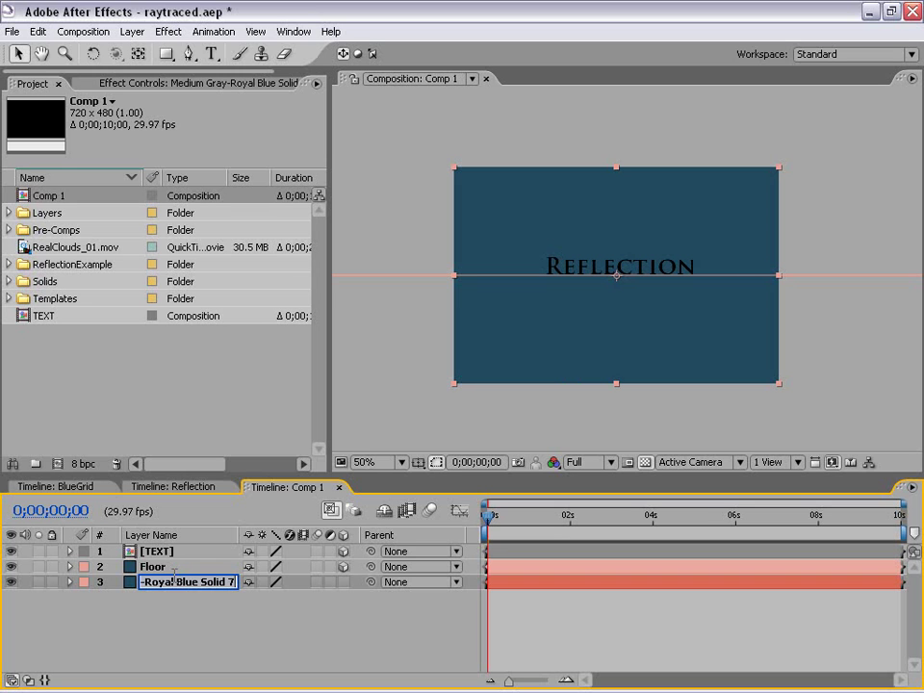
{"action": "type", "text": "BG"}
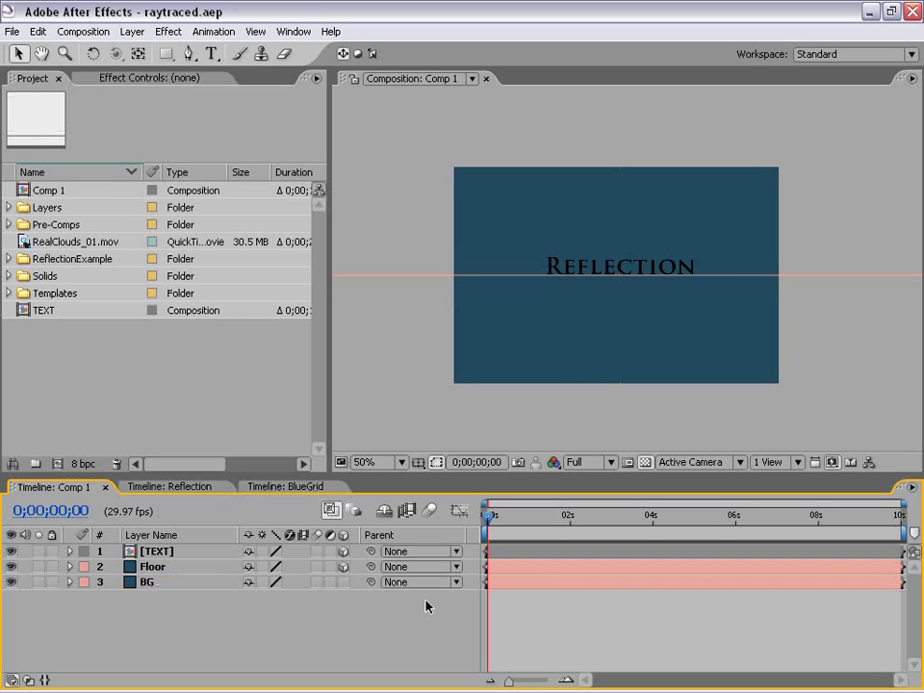
Apply the Ramp effect to the BG layer
{"action": "left_click", "coordinate": [522, 583]}
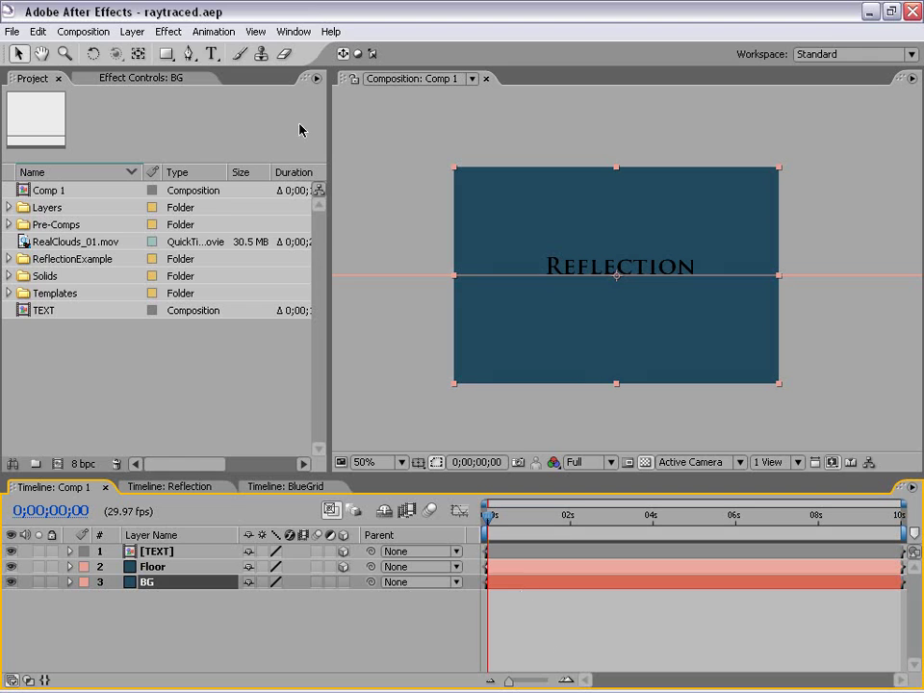
{"action": "left_click", "coordinate": [162, 34]}
{"action": "mouse_move", "coordinate": [224, 231]}
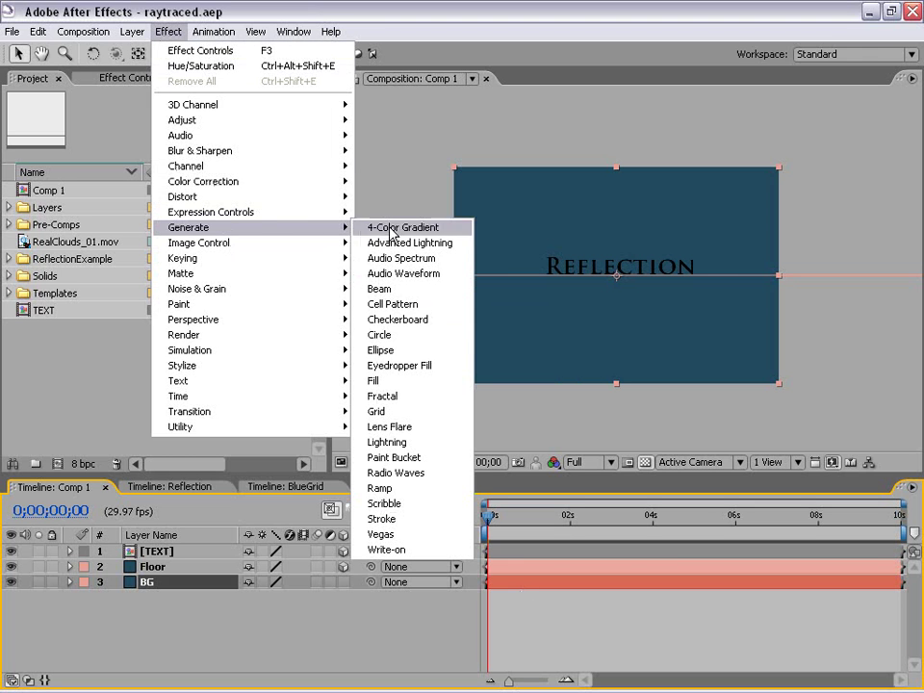
{"action": "left_click", "coordinate": [431, 496]}
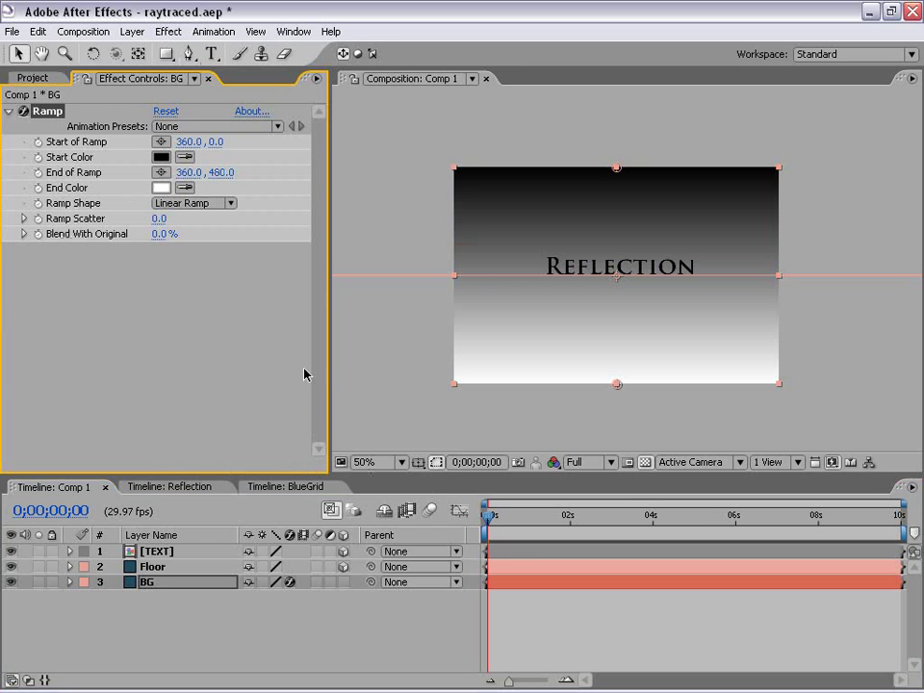
Set the ramp's start color to dark blue, 002E48
{"action": "left_click", "coordinate": [161, 157]}
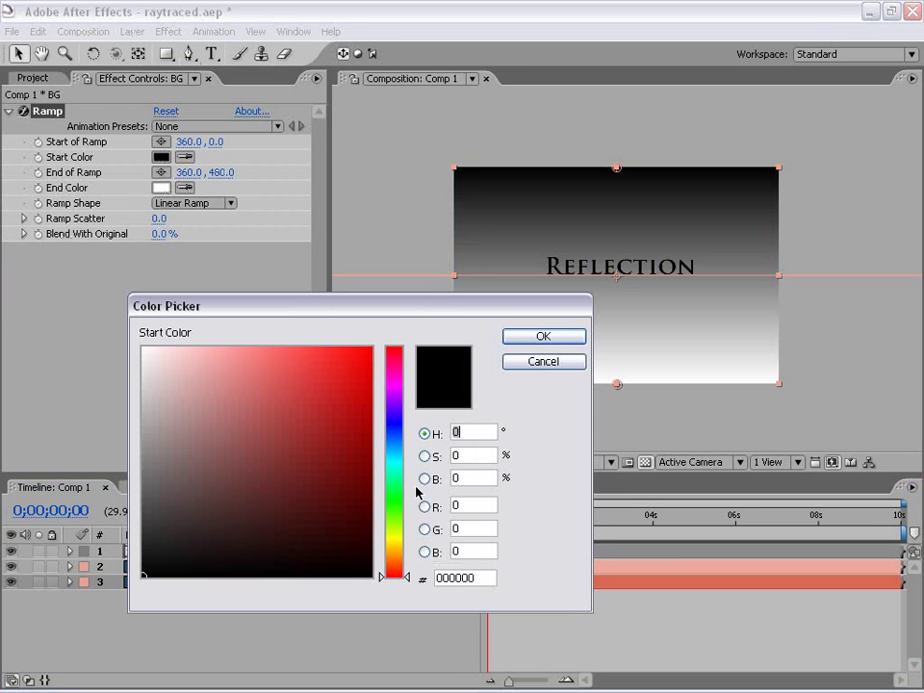
{"action": "left_click", "coordinate": [385, 447]}
{"action": "left_click", "coordinate": [305, 505]}
{"action": "left_click_drag", "start_coordinate": [305, 504], "coordinate": [388, 517]}
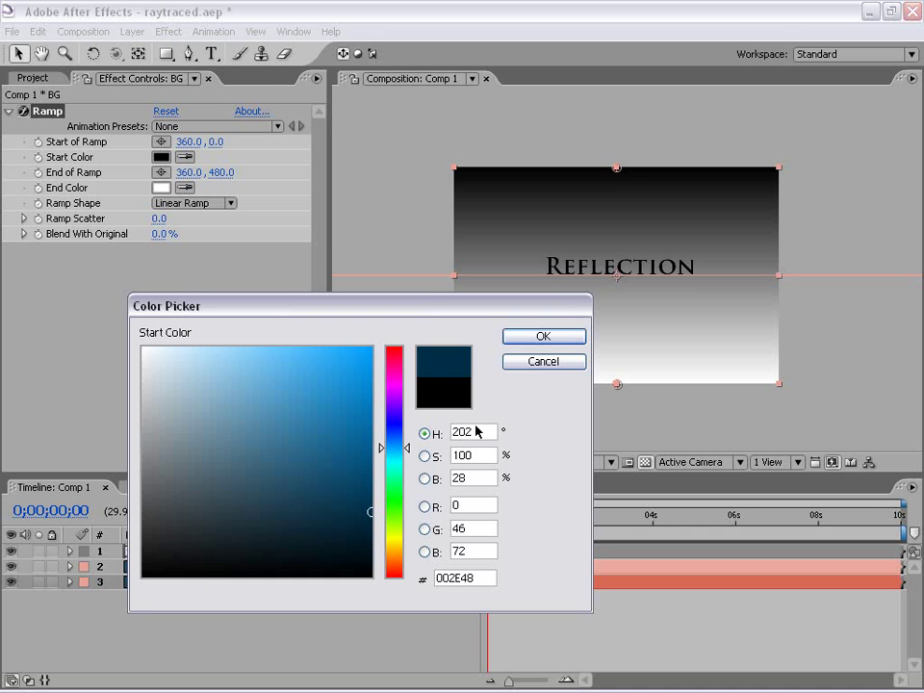
{"action": "left_click", "coordinate": [525, 339]}
Set the ramp's end color to pale cyan, C7F8FF
{"action": "left_click", "coordinate": [162, 185]}
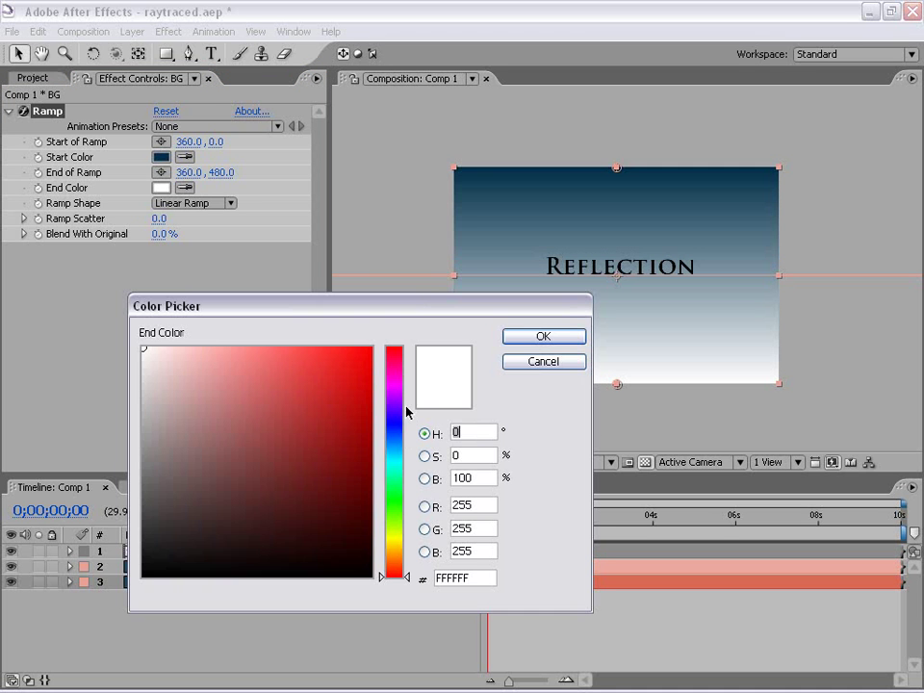
{"action": "left_click", "coordinate": [394, 458]}
{"action": "left_click", "coordinate": [193, 348]}
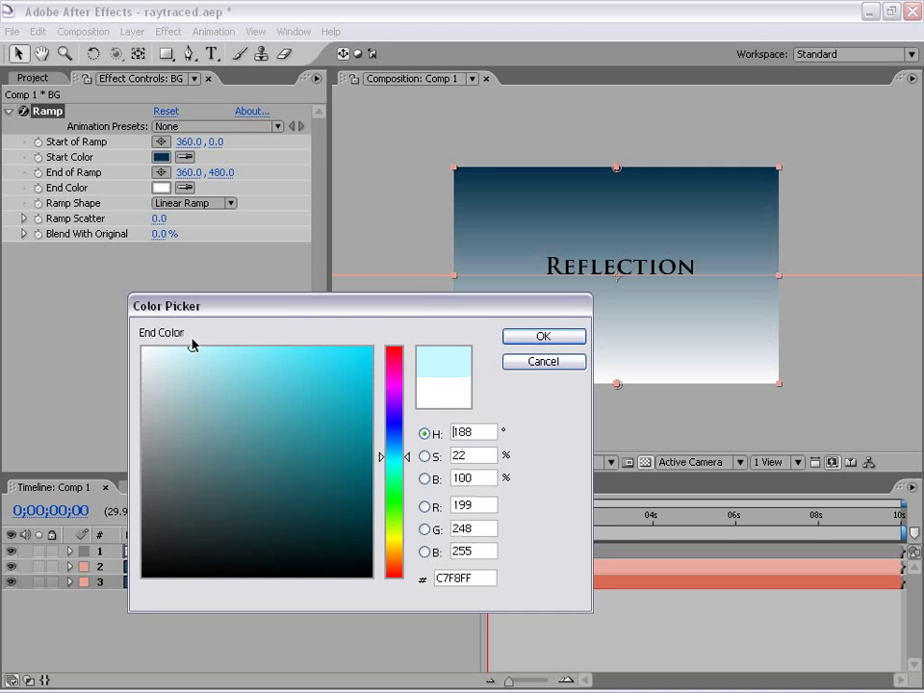
{"action": "left_click", "coordinate": [536, 341]}
{"action": "left_click", "coordinate": [814, 182]}
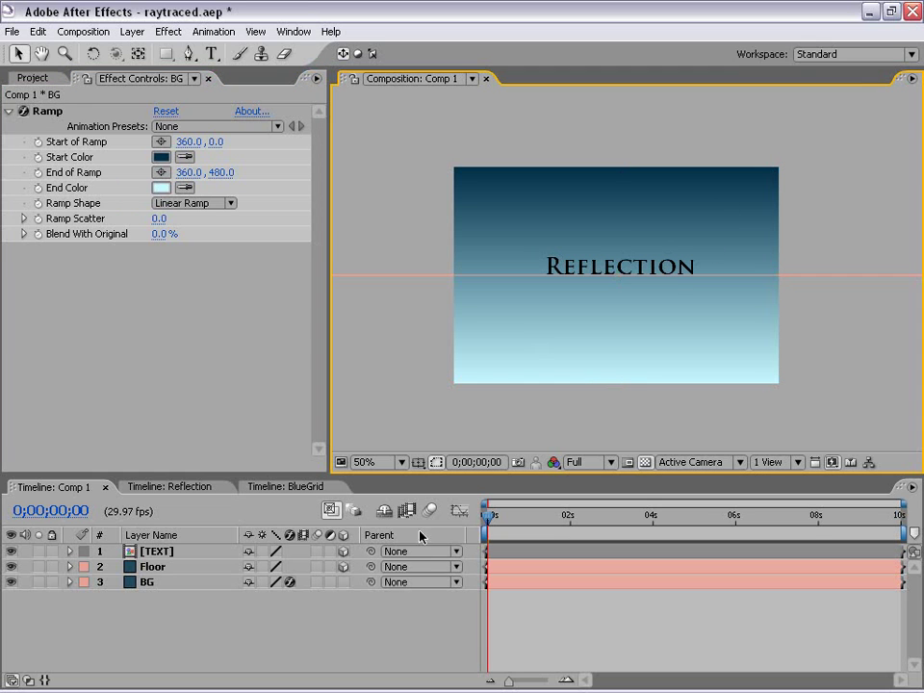
Reposition the BG gradient so the ramp starts at 360, -50 above the frame and ends at 360, 358
{"action": "left_click", "coordinate": [43, 112]}
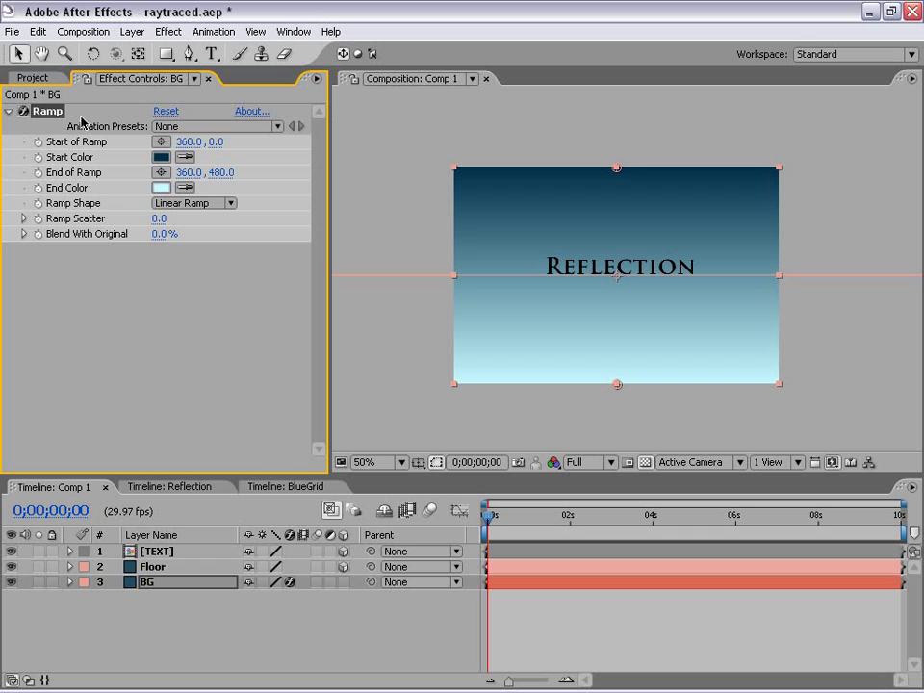
{"action": "left_click", "coordinate": [62, 92]}
{"action": "left_click", "coordinate": [46, 112]}
{"action": "mouse_move", "coordinate": [617, 168]}
{"action": "left_mouse_down"}
{"action": "mouse_move", "coordinate": [618, 195]}
{"action": "mouse_move", "coordinate": [617, 149]}
{"action": "left_mouse_up"}
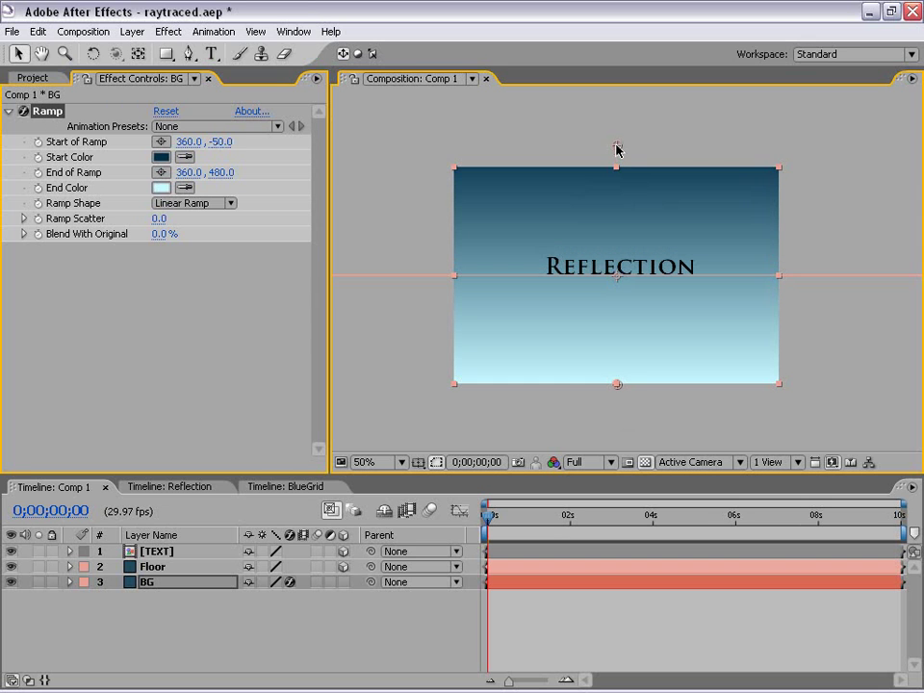
{"action": "left_click_drag", "start_coordinate": [621, 390], "coordinate": [619, 331]}
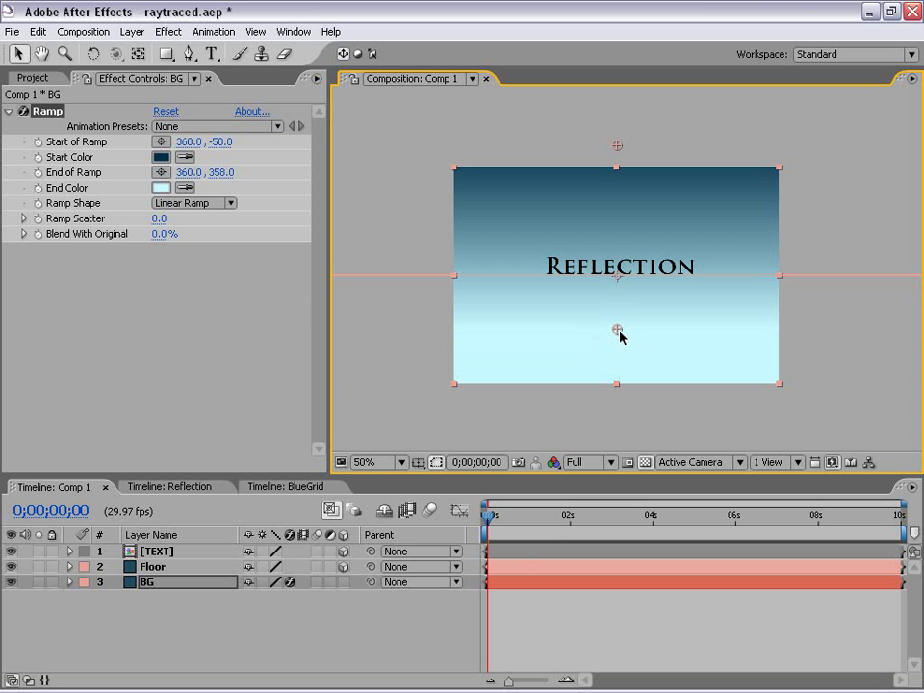
{"action": "left_click", "coordinate": [560, 602]}
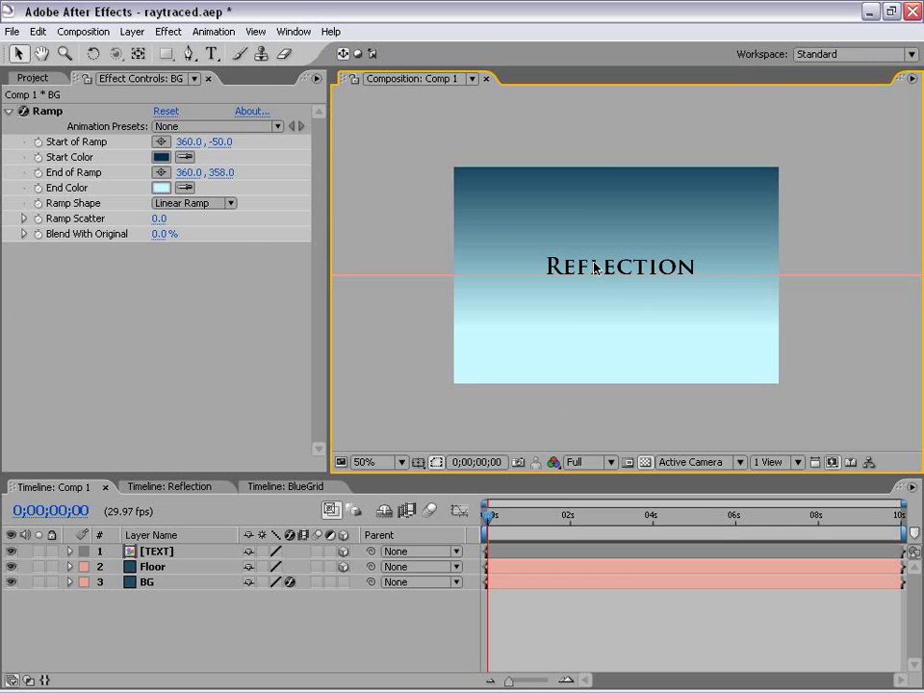
Add a new camera layer to the composition
{"action": "left_click", "coordinate": [132, 31]}
{"action": "mouse_move", "coordinate": [137, 50]}
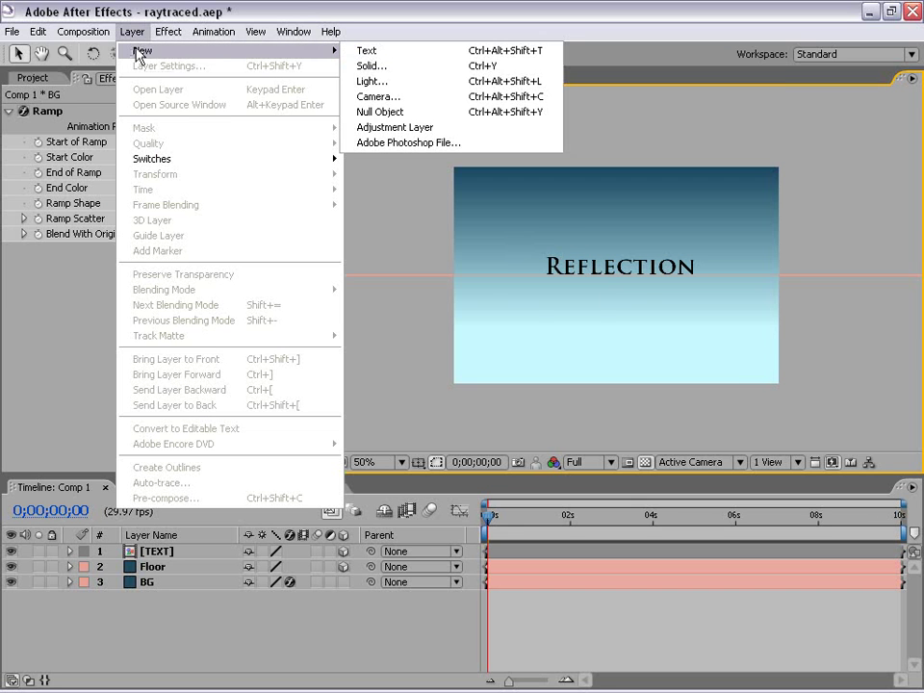
{"action": "left_click", "coordinate": [381, 98]}
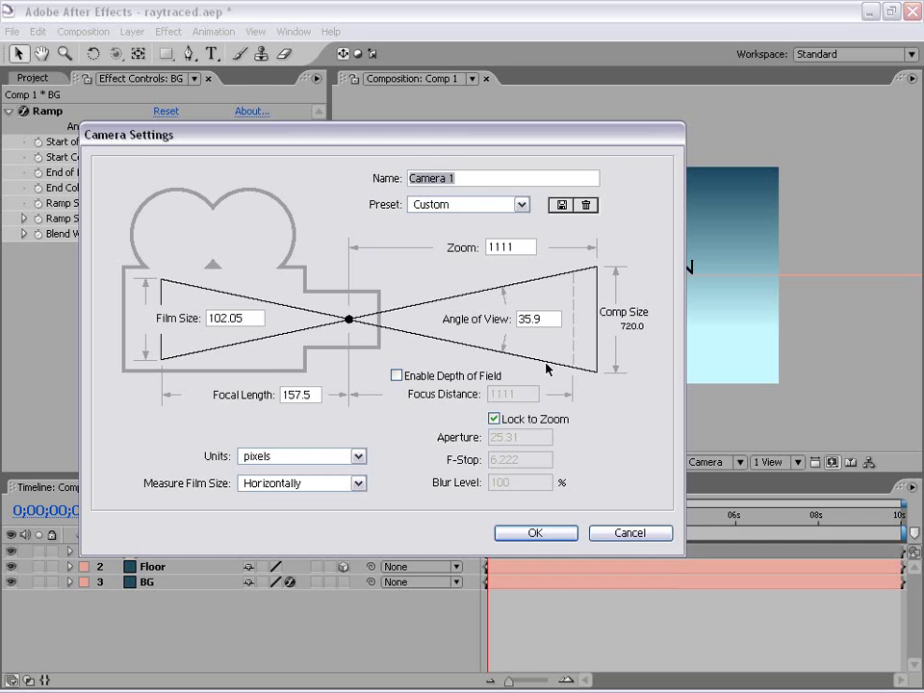
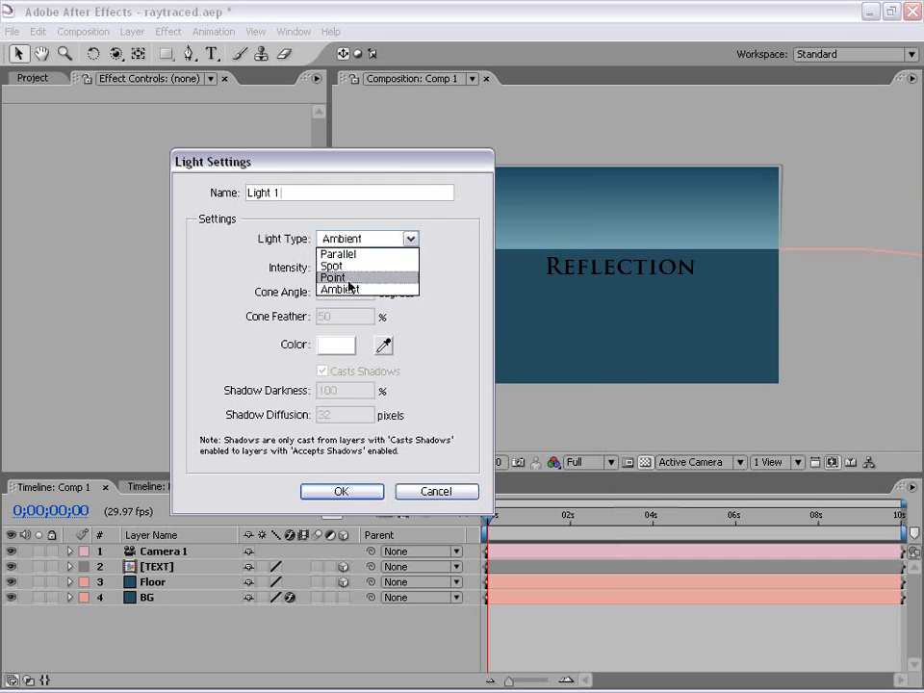
Create a shadow-casting point light with 200% intensity, 100% shadow darkness and 32-pixel shadow diffusion
{"action": "left_click", "coordinate": [350, 278]}
{"action": "left_click", "coordinate": [359, 267]}
{"action": "double_click", "coordinate": [360, 268]}
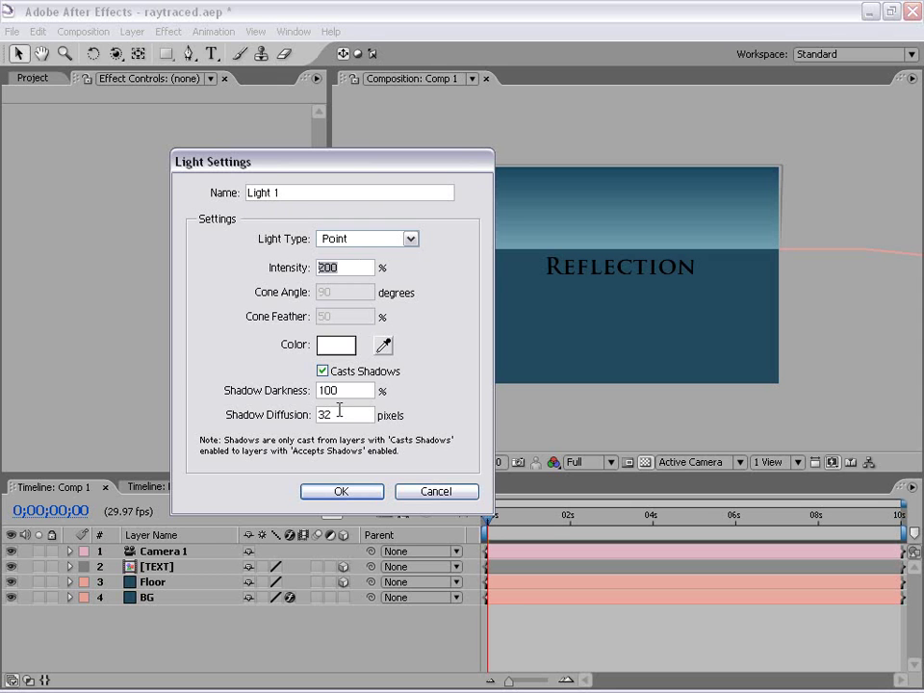
{"action": "left_click", "coordinate": [342, 492]}
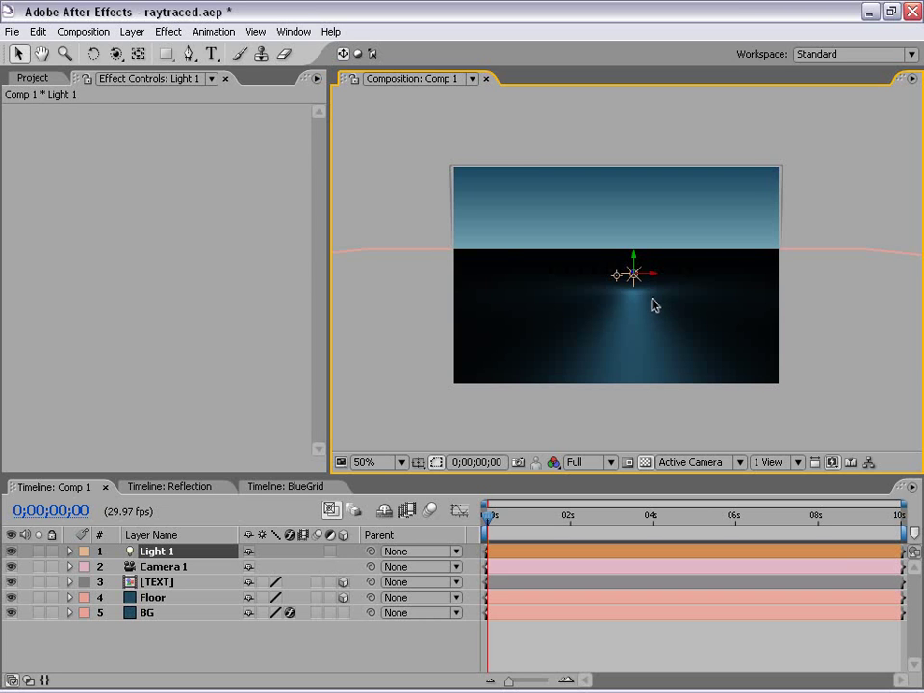
Raise the point light above the Reflection text, so it sits over the horizon near the text's center
{"action": "key", "text": "period"}
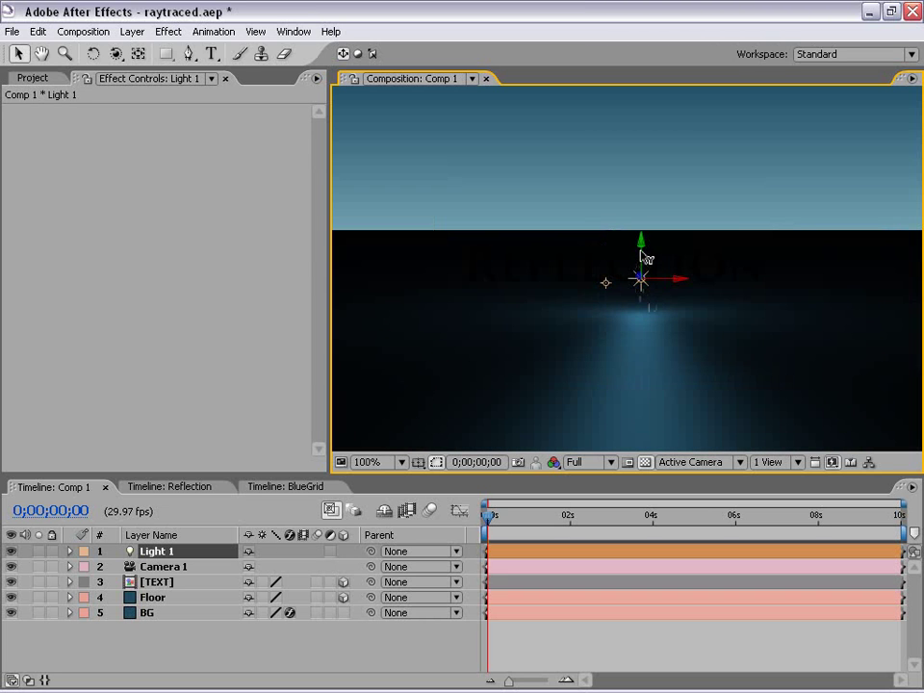
{"action": "left_click_drag", "start_coordinate": [640, 243], "coordinate": [653, 345]}
{"action": "key", "text": "comma"}
{"action": "key", "text": "period"}
{"action": "key", "text": "period"}
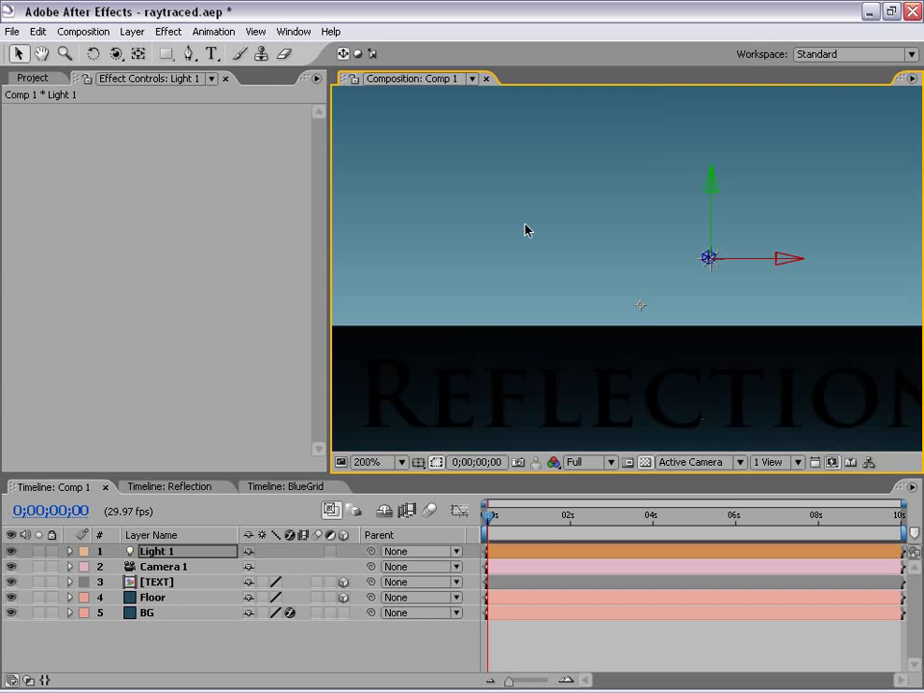
{"action": "key", "text": "comma"}
{"action": "key", "text": "comma"}
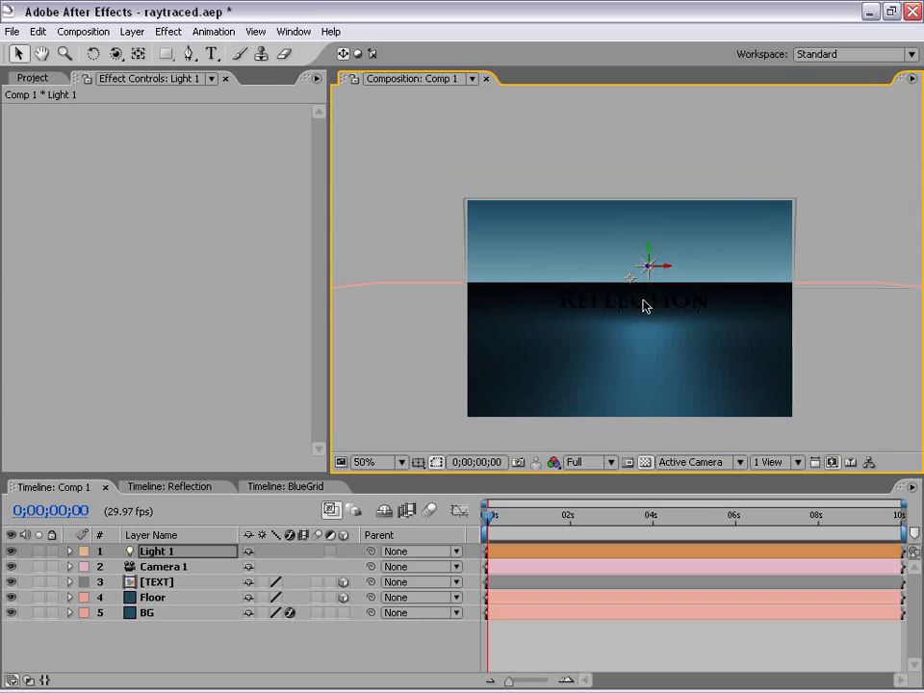
{"action": "key", "text": "period"}
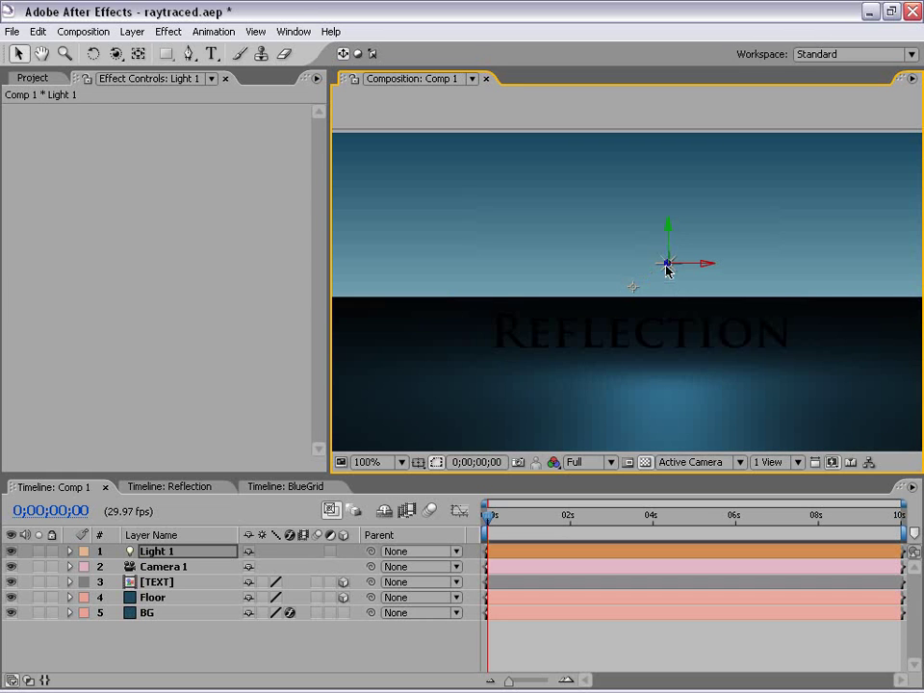
{"action": "left_click_drag", "start_coordinate": [668, 270], "coordinate": [391, 232]}
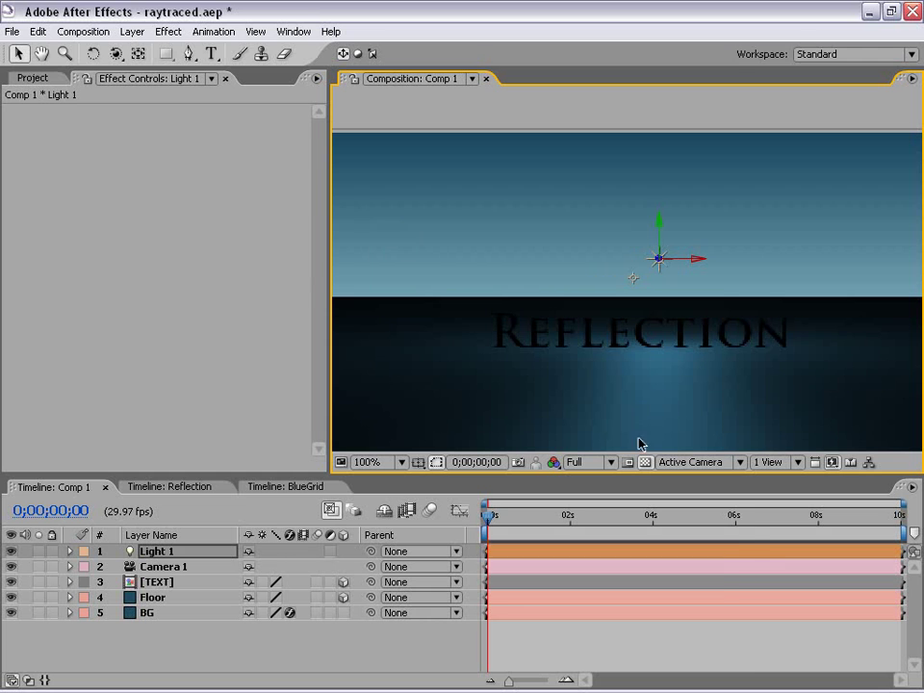
Push the point light farther back behind the text in the Top view and return to the Active Camera view
{"action": "left_click", "coordinate": [697, 464]}
{"action": "left_click", "coordinate": [681, 556]}
{"action": "key", "text": "comma"}
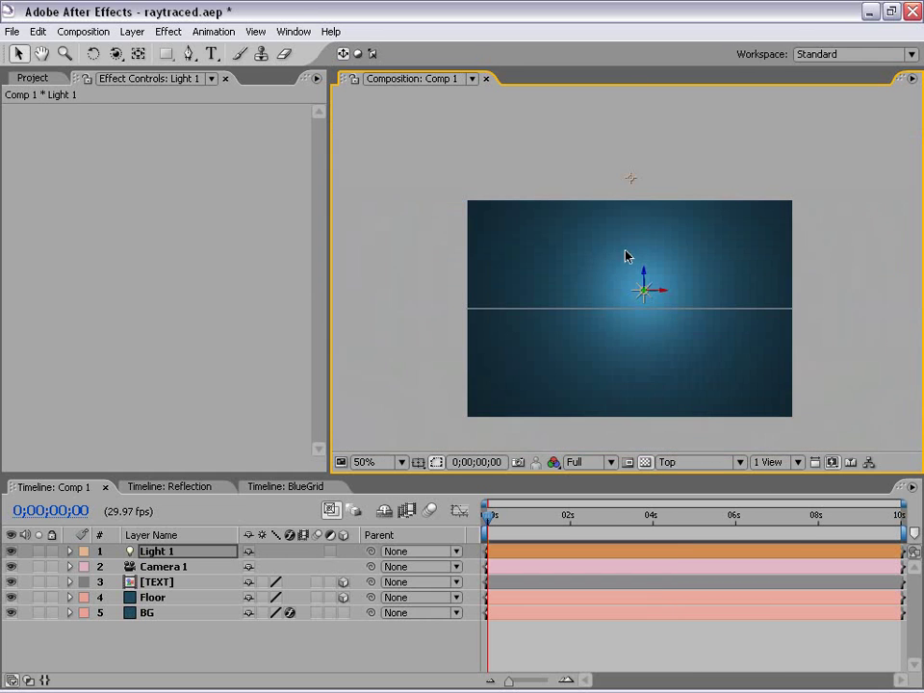
{"action": "left_click_drag", "start_coordinate": [643, 282], "coordinate": [646, 245]}
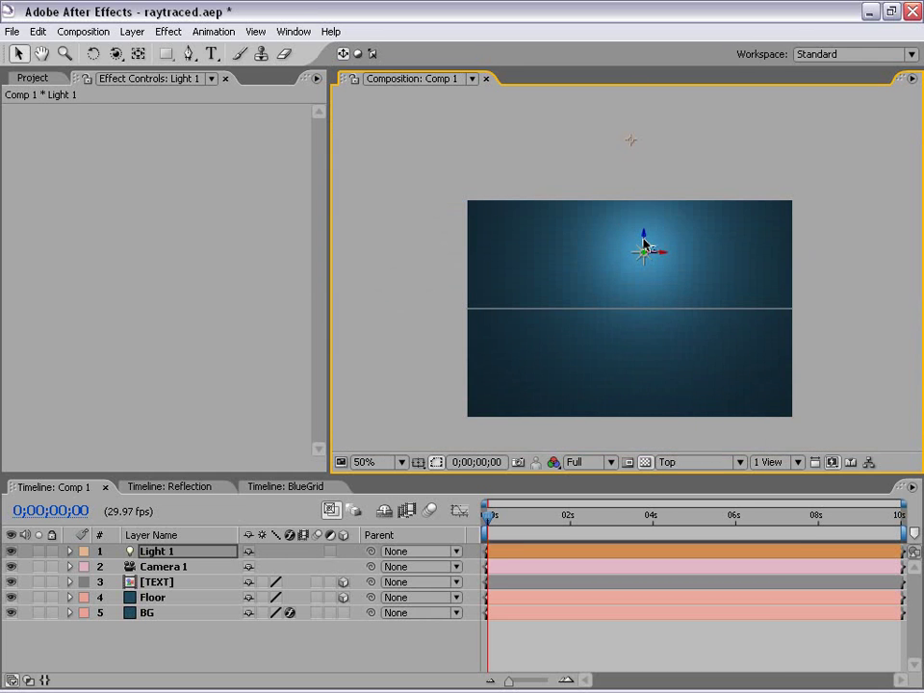
{"action": "left_click", "coordinate": [683, 463]}
{"action": "left_click", "coordinate": [703, 481]}
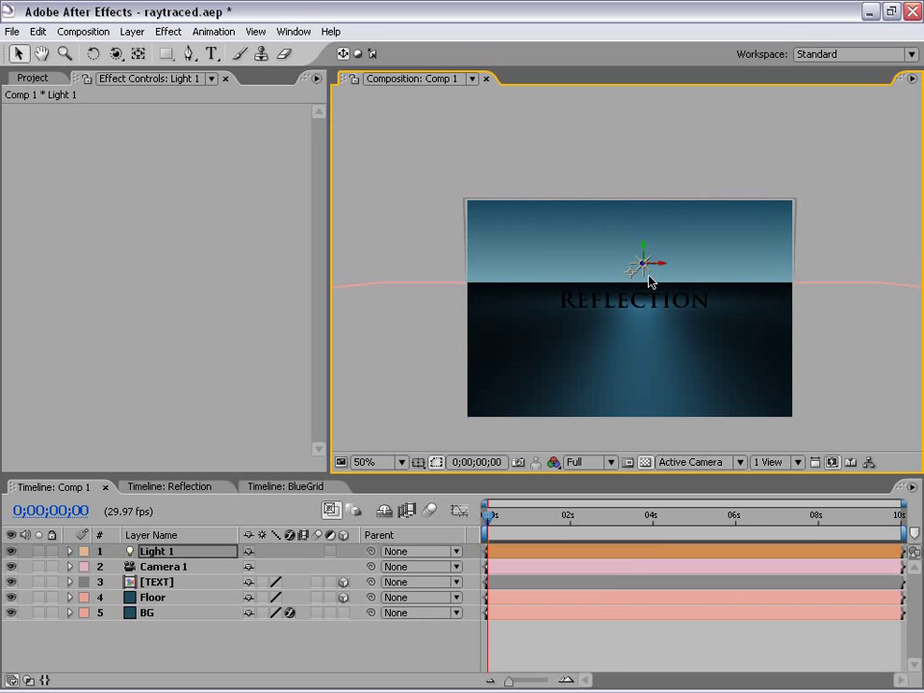
Nudge the point light slightly left and up above the text, and deselect it
{"action": "key", "text": "period"}
{"action": "scroll", "coordinate": [675, 260], "scroll_direction": "down", "scroll_amount": 2}
{"action": "mouse_move", "coordinate": [644, 223]}
{"action": "left_mouse_down"}
{"action": "mouse_move", "coordinate": [641, 210]}
{"action": "mouse_move", "coordinate": [633, 215]}
{"action": "left_mouse_up"}
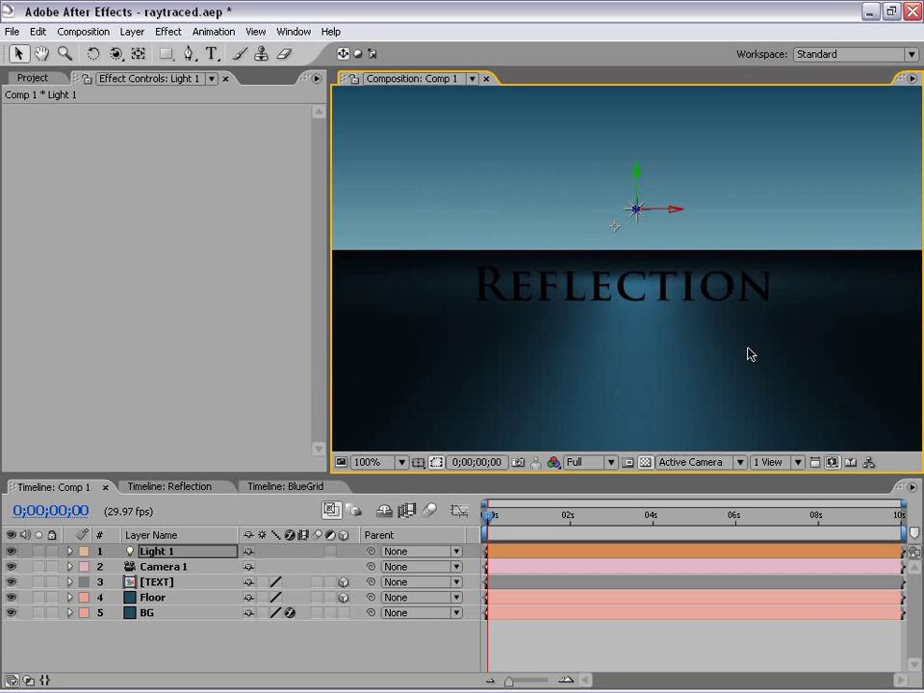
{"action": "key", "text": "comma"}
{"action": "left_click_drag", "start_coordinate": [687, 338], "coordinate": [682, 323]}
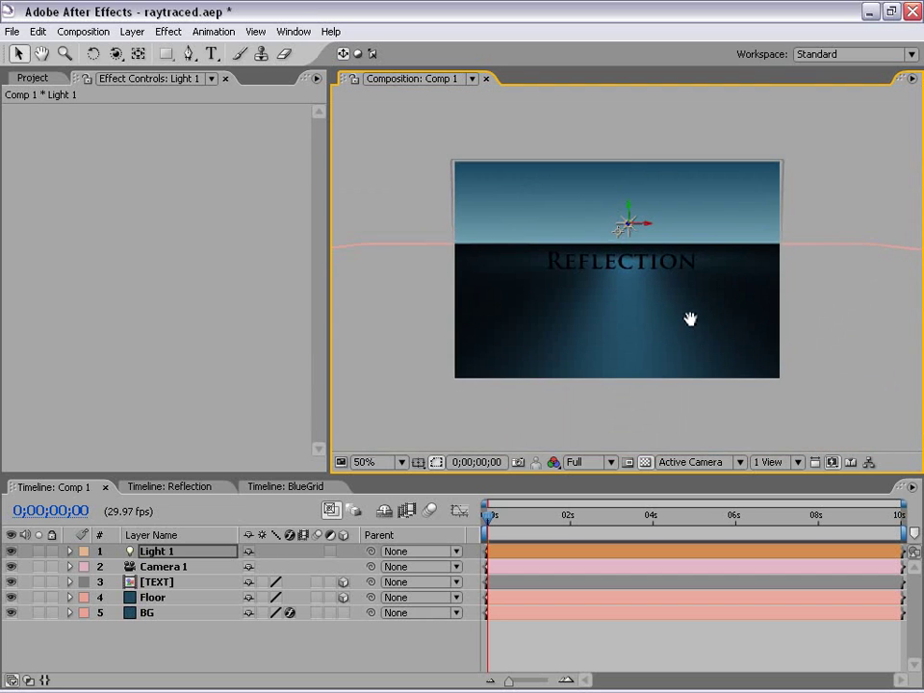
{"action": "left_click", "coordinate": [844, 202]}
{"action": "key", "text": "period"}
{"action": "left_click_drag", "start_coordinate": [664, 251], "coordinate": [647, 263]}
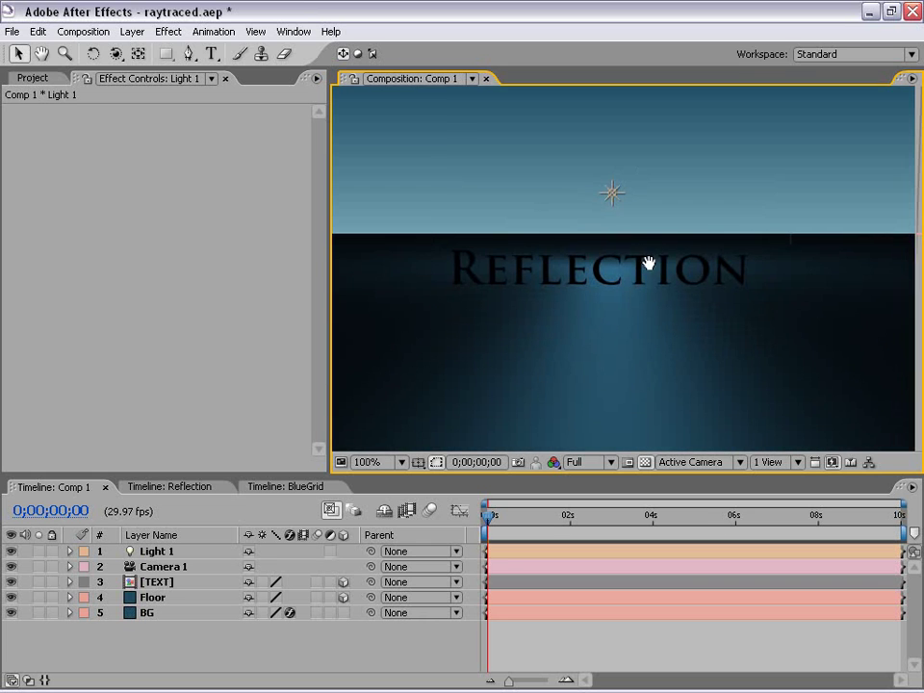
{"action": "key", "text": "comma"}
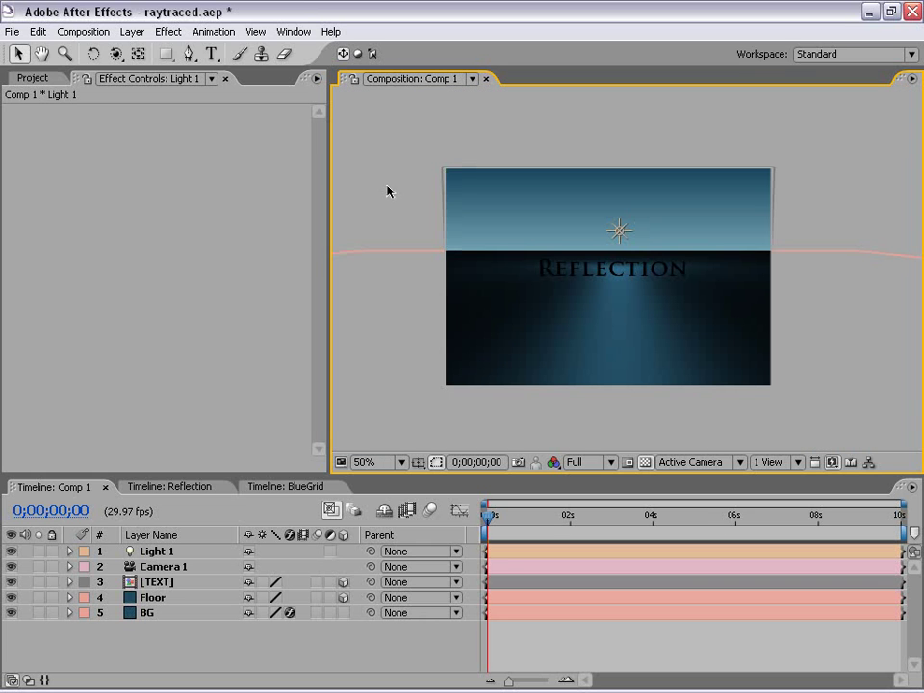
Add a second light of type Ambient with 30% intensity
{"action": "left_click", "coordinate": [130, 31]}
{"action": "mouse_move", "coordinate": [170, 56]}
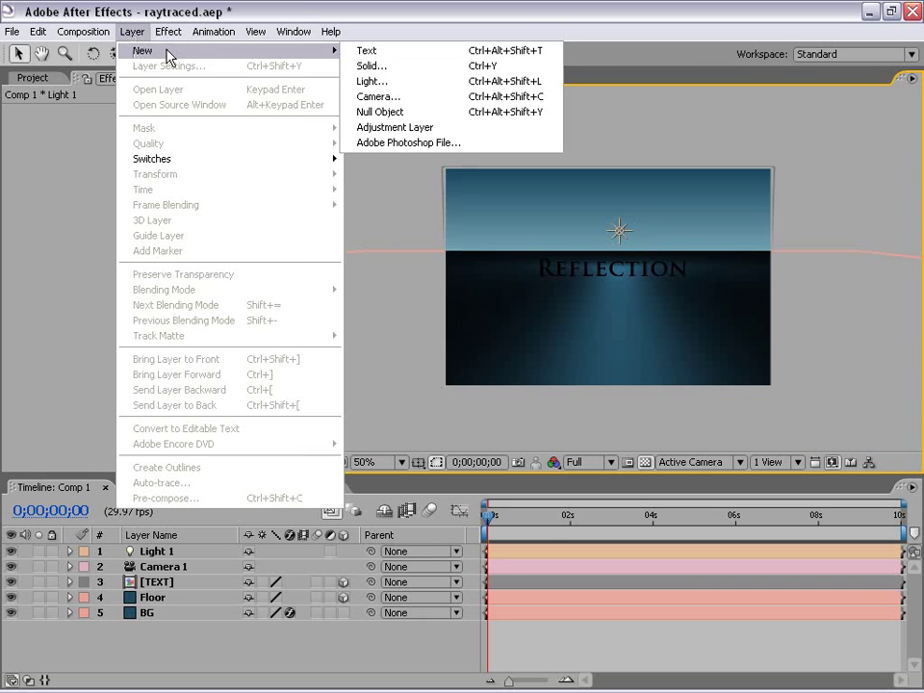
{"action": "left_click", "coordinate": [390, 83]}
{"action": "left_click", "coordinate": [410, 238]}
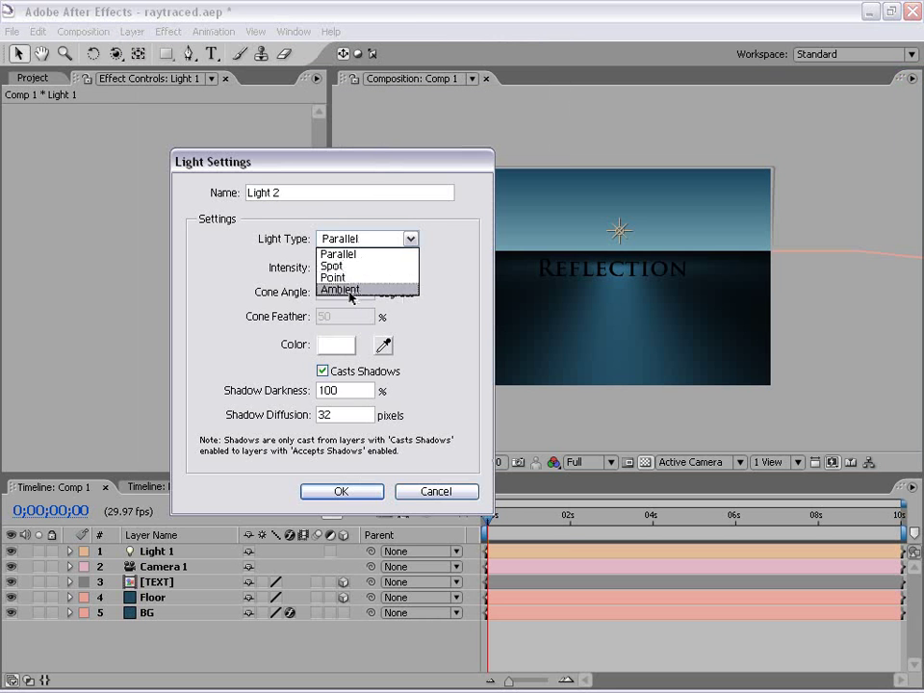
{"action": "left_click", "coordinate": [411, 287]}
{"action": "double_click", "coordinate": [348, 267]}
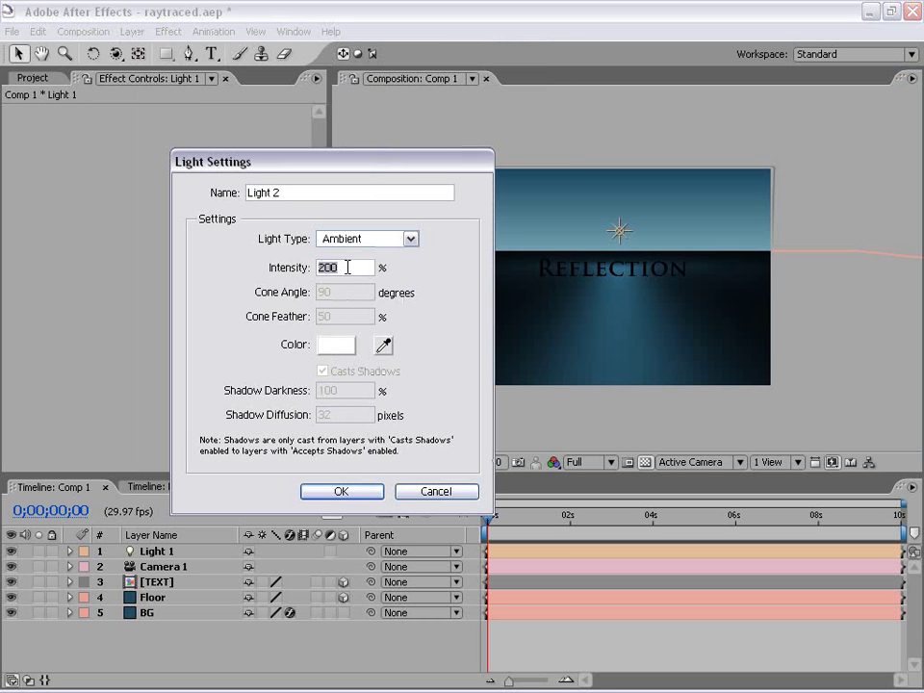
{"action": "type", "text": "30"}
{"action": "left_click", "coordinate": [342, 491]}
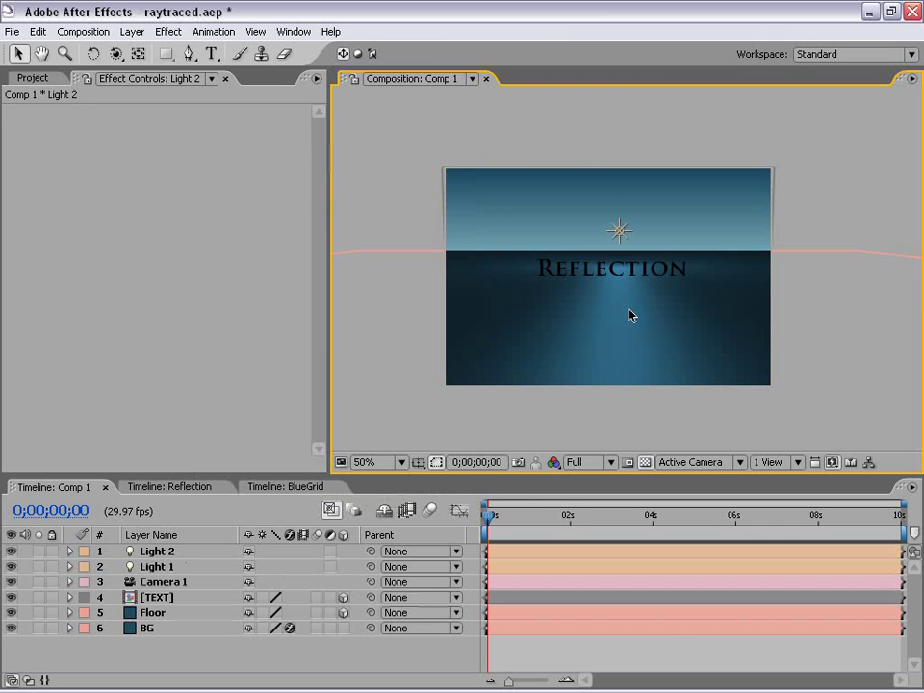
Try raising Light 1's intensity to 494% and undo the change
{"action": "scroll", "coordinate": [630, 316], "scroll_direction": "up", "scroll_amount": 2}
{"action": "left_click", "coordinate": [154, 552]}
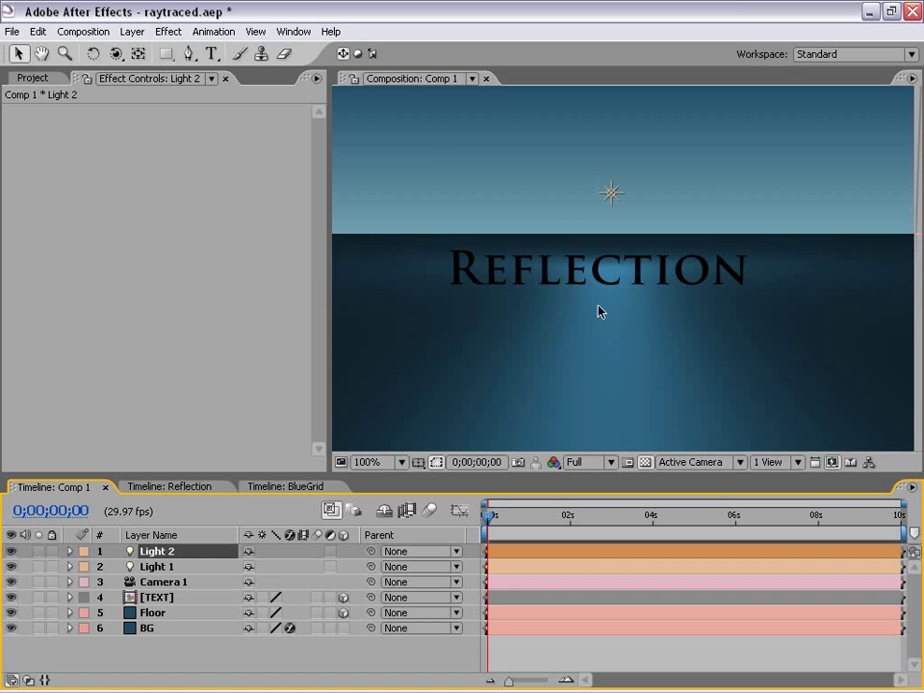
{"action": "scroll", "coordinate": [681, 292], "scroll_direction": "down", "scroll_amount": 2}
{"action": "left_click", "coordinate": [157, 567]}
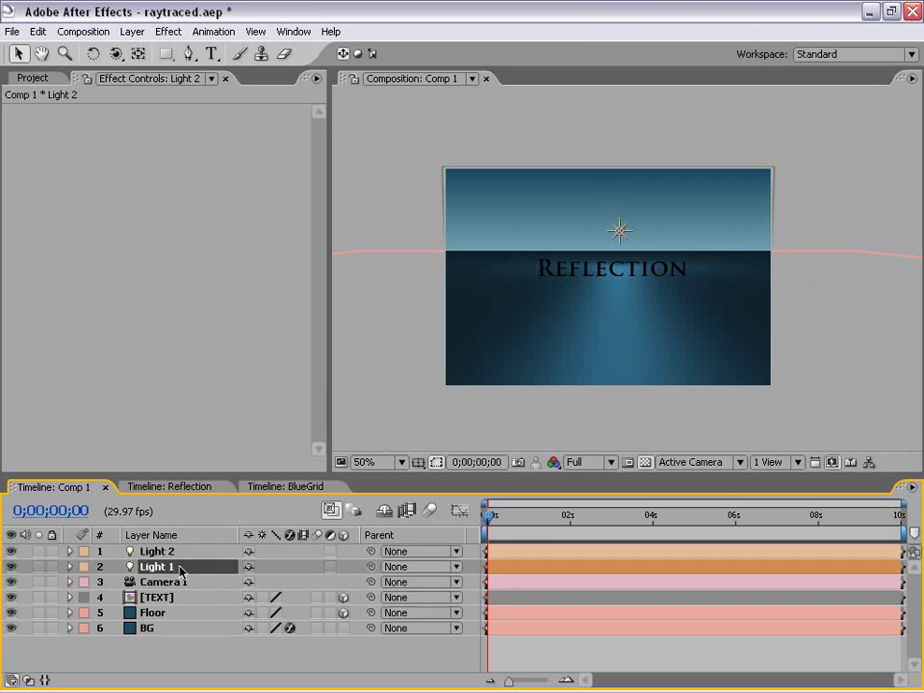
{"action": "key", "text": "t"}
{"action": "left_click_drag", "start_coordinate": [243, 583], "coordinate": [472, 560]}
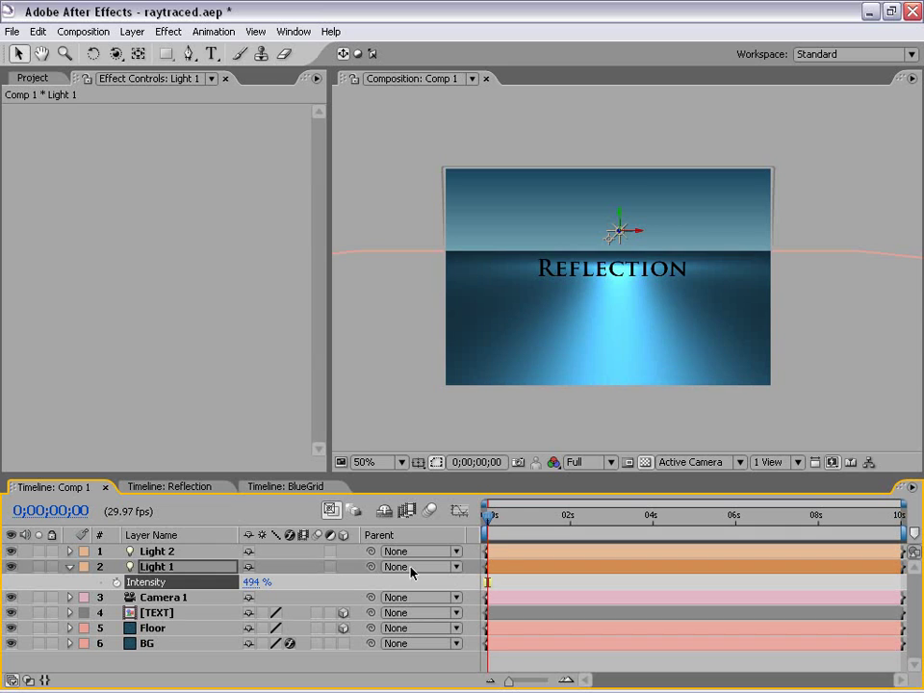
{"action": "key", "text": "ctrl+z"}
Reveal Light 2's intensity property and examine the ambient lighting on the scene
{"action": "left_click", "coordinate": [157, 552]}
{"action": "left_click", "coordinate": [70, 552]}
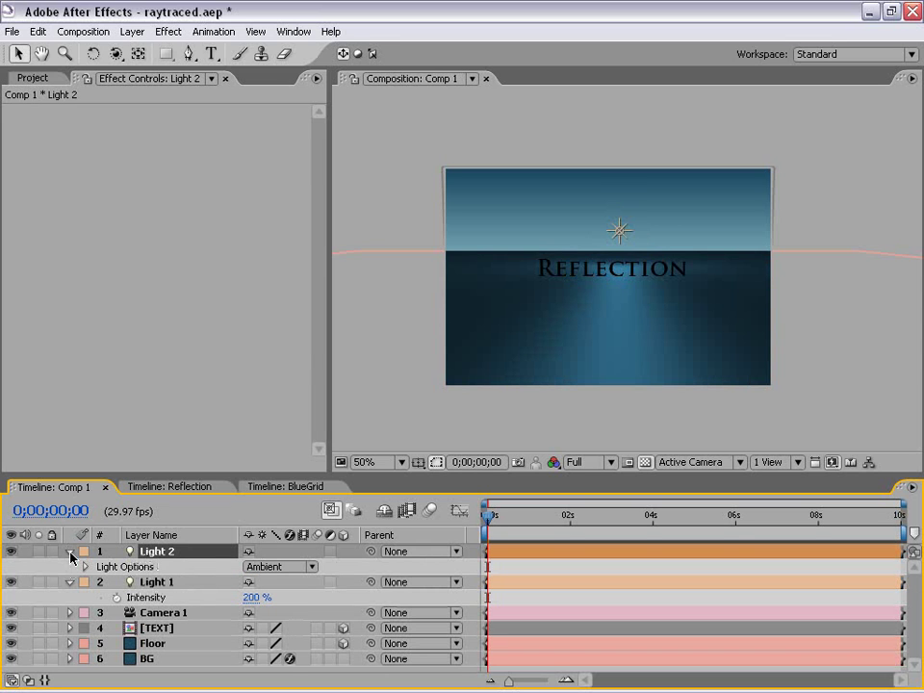
{"action": "key", "text": "t"}
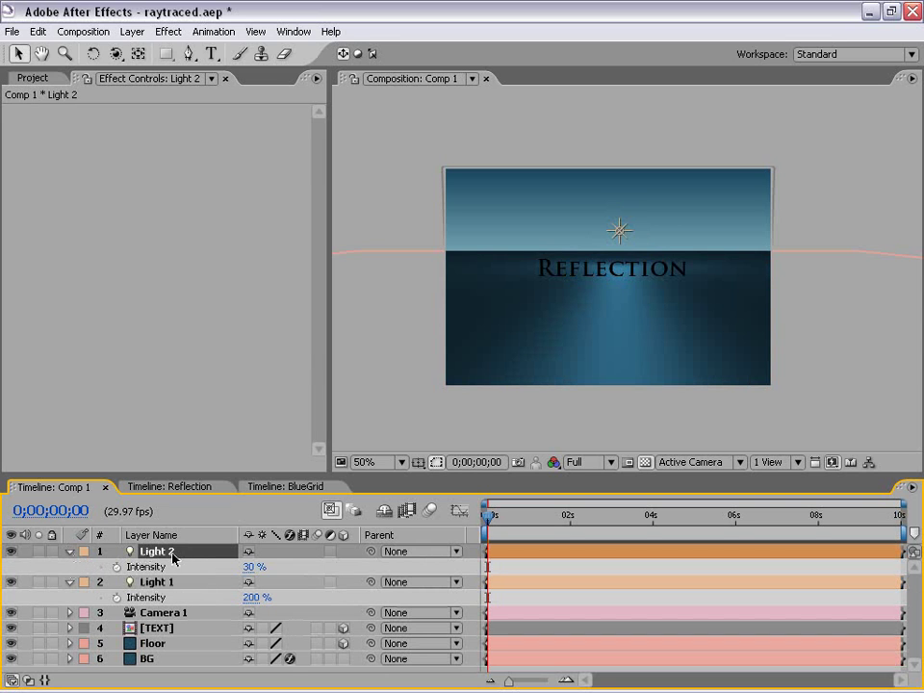
{"action": "key", "text": "period"}
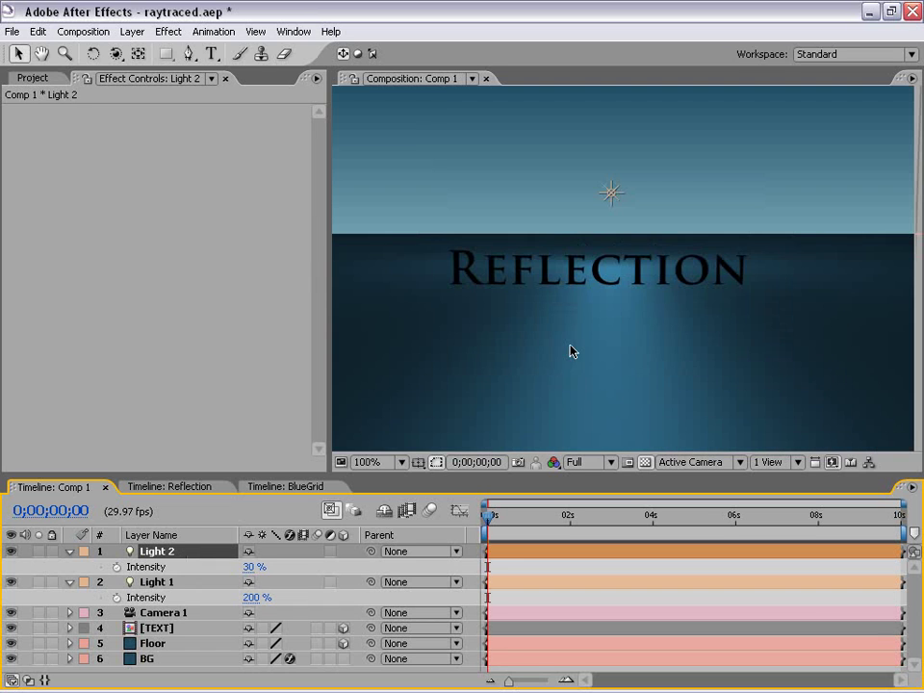
{"action": "key", "text": "comma"}
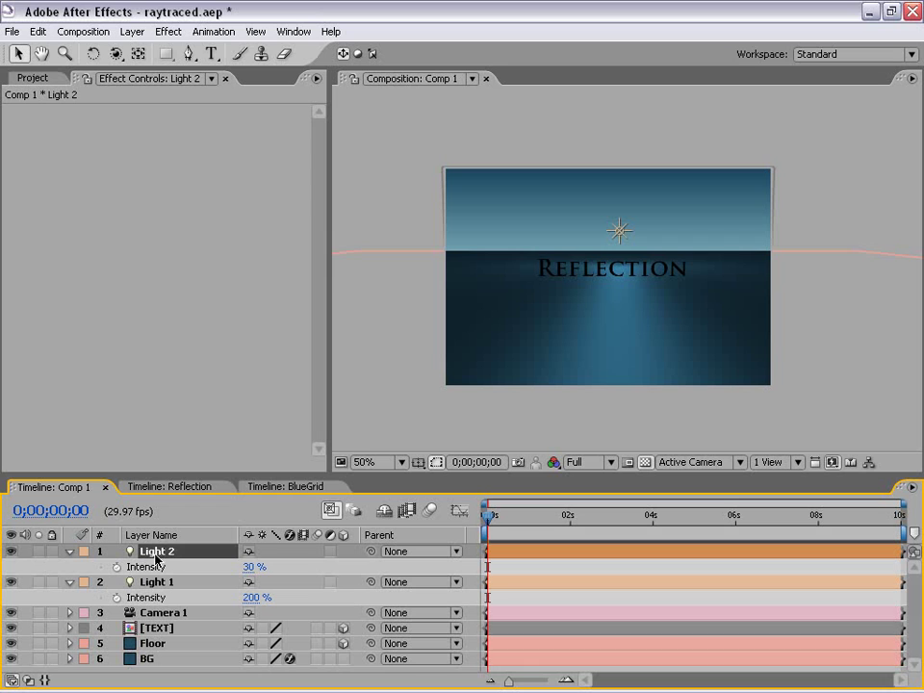
Rename the ambient light Light 2 as Fill and the point light Light 1 as Point
{"action": "key", "text": "Return"}
{"action": "type", "text": "Fil"}
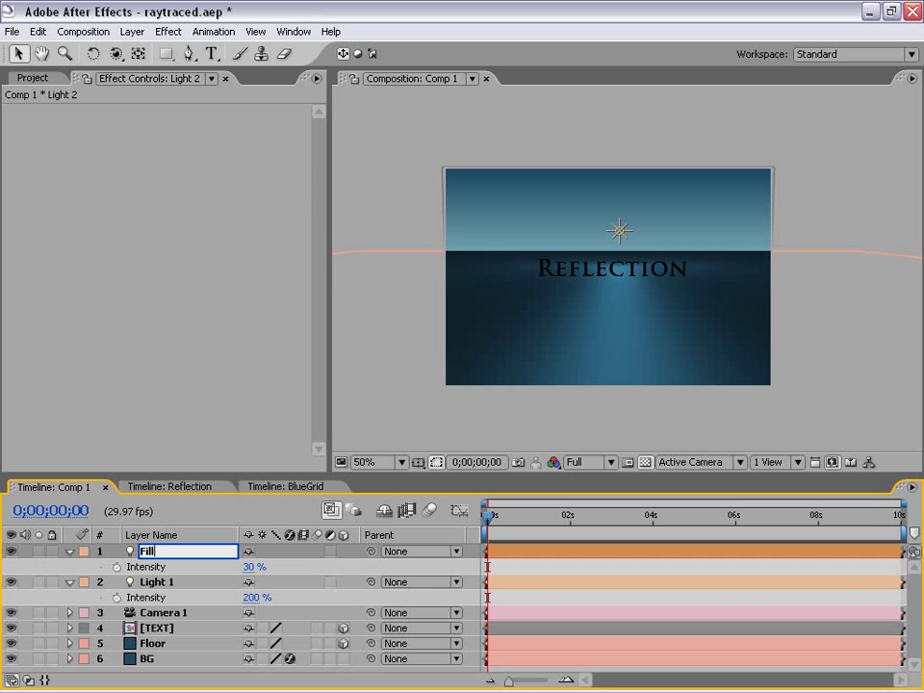
{"action": "type", "text": "l"}
{"action": "key", "text": "Return"}
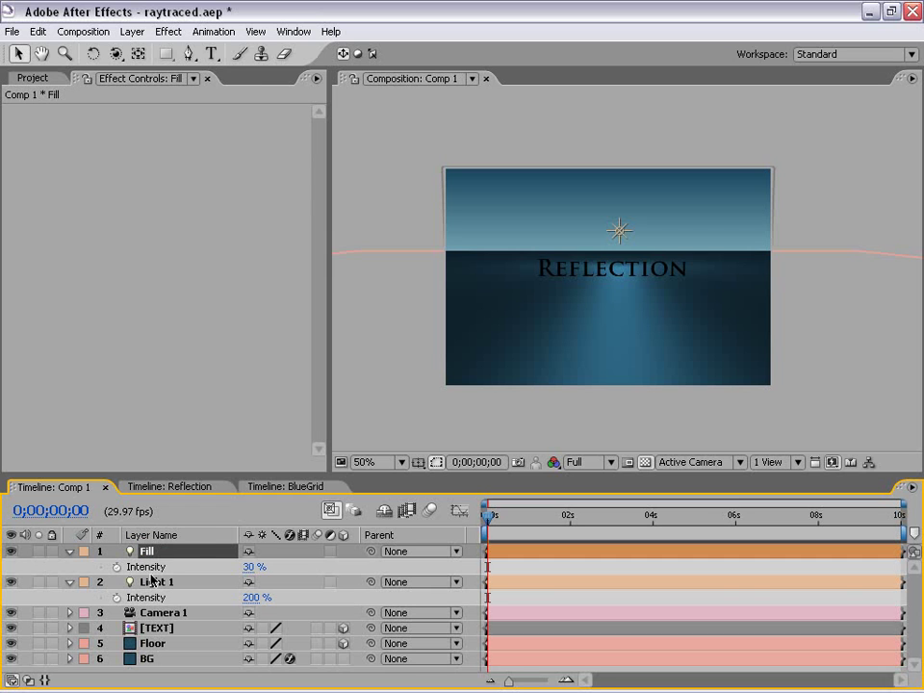
{"action": "left_click", "coordinate": [152, 580]}
{"action": "key", "text": "Return"}
{"action": "type", "text": "Poin"}
{"action": "key", "text": "Return"}
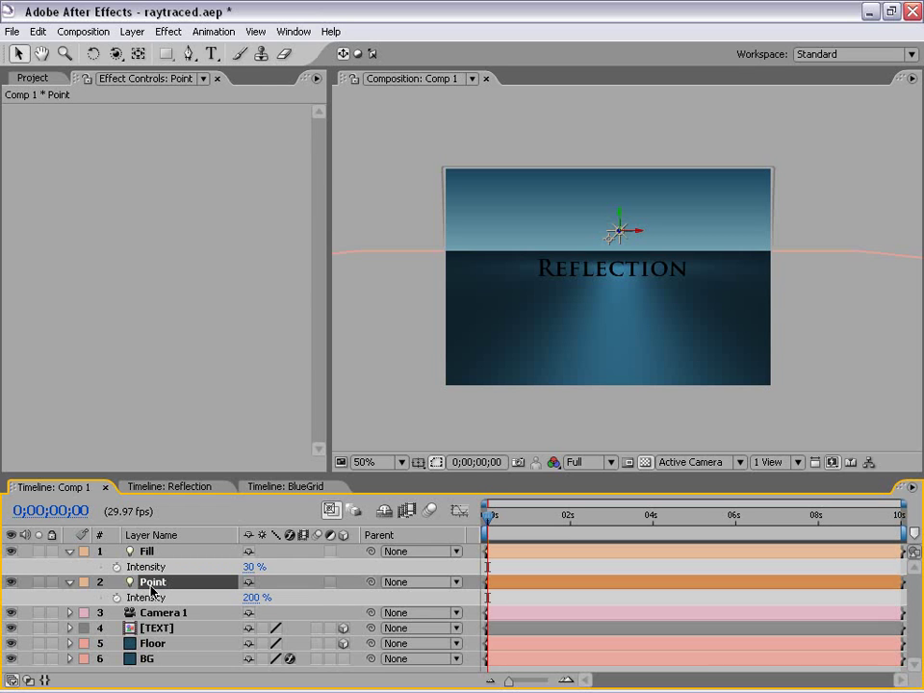
{"action": "left_click", "coordinate": [845, 176]}
{"action": "scroll", "coordinate": [684, 272], "scroll_direction": "up", "scroll_amount": 1}
{"action": "scroll", "coordinate": [624, 329], "scroll_direction": "down", "scroll_amount": 1}
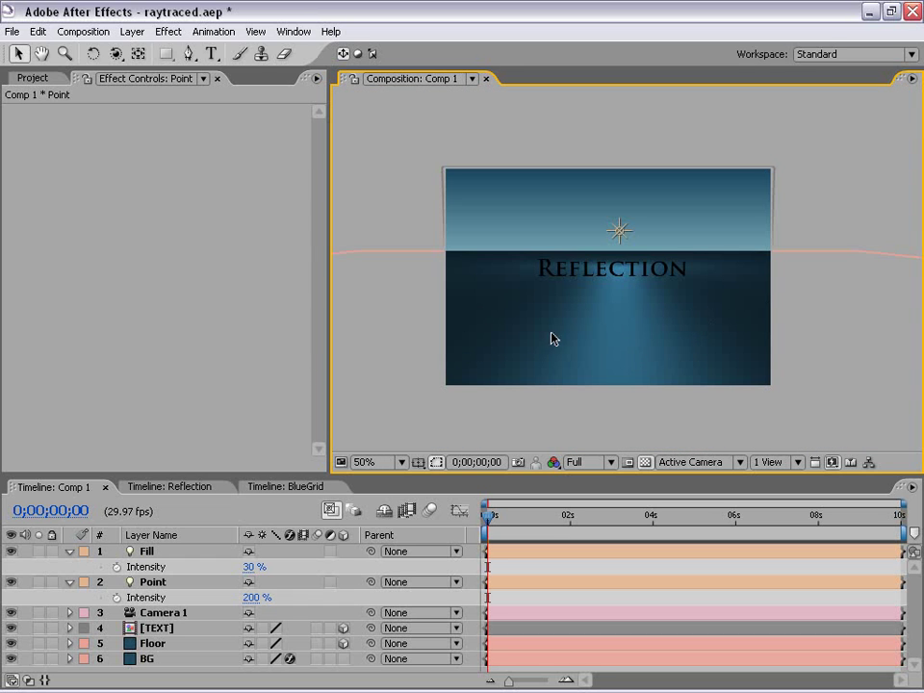
{"action": "scroll", "coordinate": [545, 394], "scroll_direction": "down", "scroll_amount": 1}
{"action": "scroll", "coordinate": [559, 404], "scroll_direction": "up", "scroll_amount": 1}
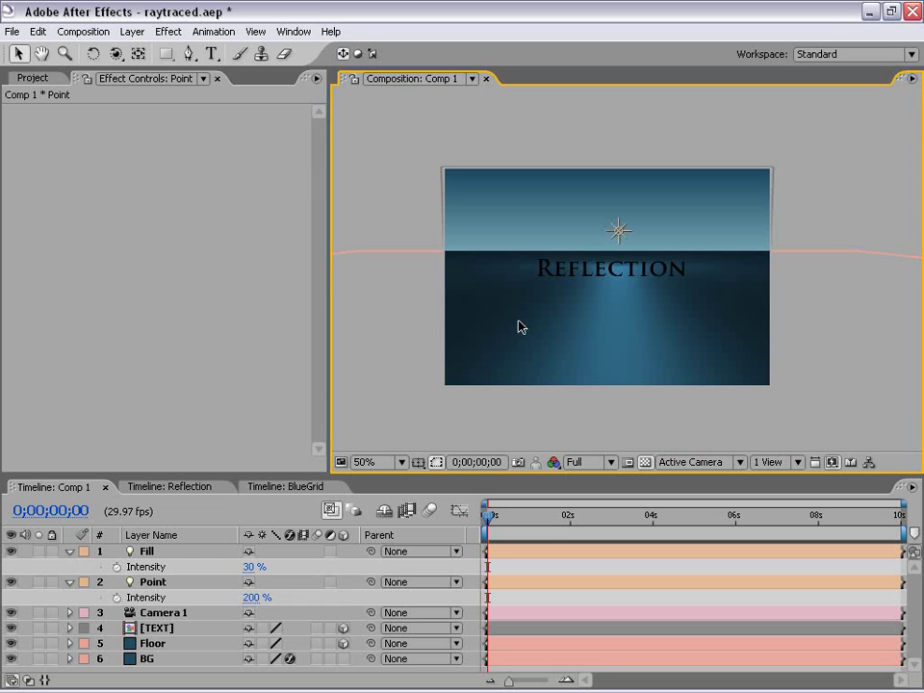
Collapse the expanded properties of all layers and leave every layer deselected
{"action": "key", "text": "ctrl+a"}
{"action": "key", "text": "ctrl+grave"}
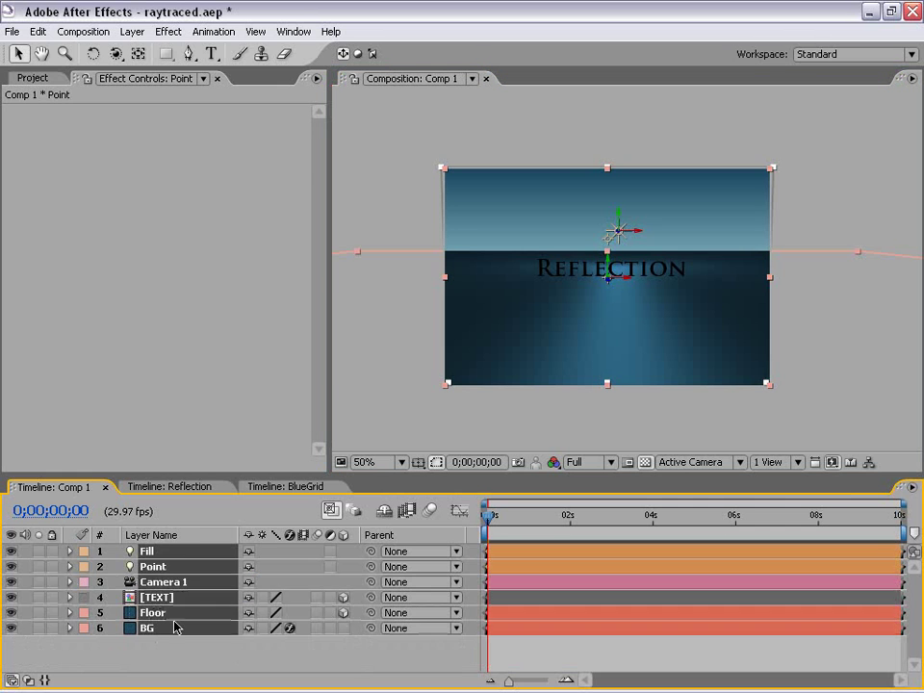
{"action": "key", "text": "ctrl+shift+a"}
Lower the Metal value in the Floor layer's Material Options to 79%
{"action": "left_click", "coordinate": [70, 613]}
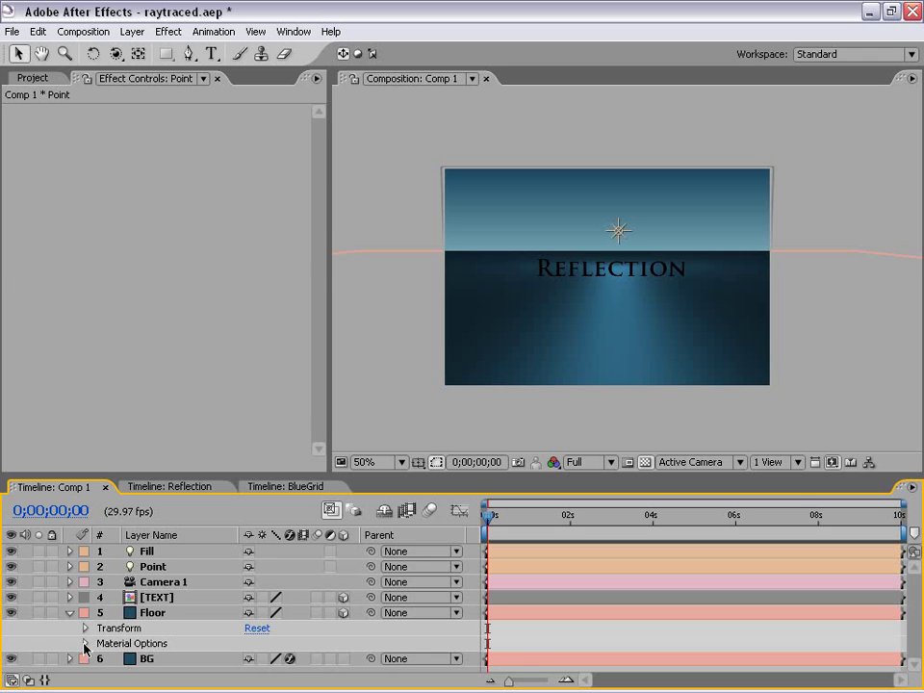
{"action": "left_click", "coordinate": [85, 644]}
{"action": "scroll", "coordinate": [173, 582], "scroll_direction": "down", "scroll_amount": 5}
{"action": "scroll", "coordinate": [170, 574], "scroll_direction": "up", "scroll_amount": 1}
{"action": "scroll", "coordinate": [174, 602], "scroll_direction": "up", "scroll_amount": 2}
{"action": "scroll", "coordinate": [183, 612], "scroll_direction": "down", "scroll_amount": 1}
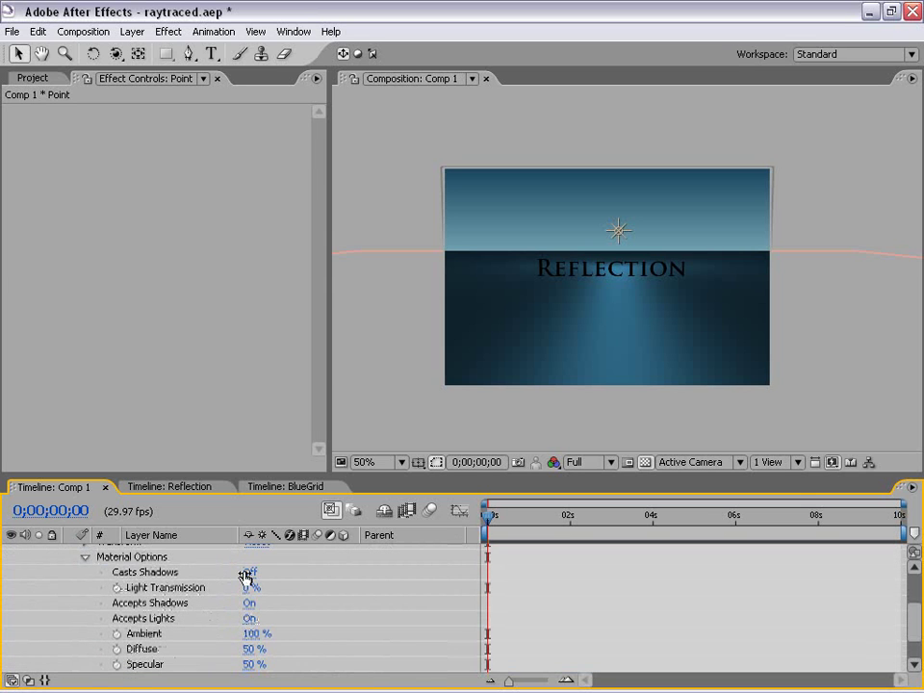
{"action": "scroll", "coordinate": [304, 616], "scroll_direction": "down", "scroll_amount": 3}
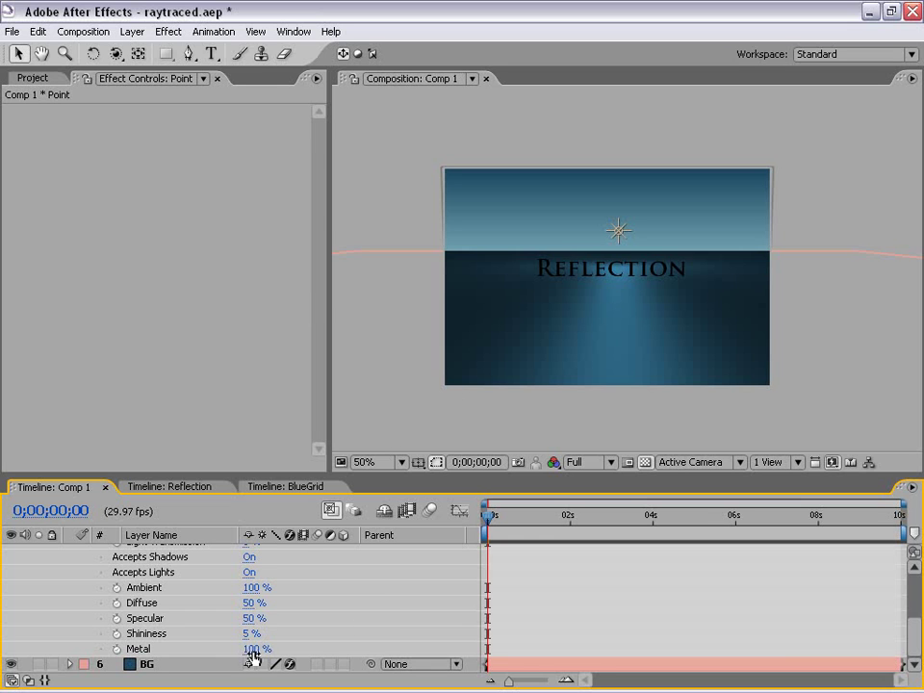
{"action": "left_click_drag", "start_coordinate": [251, 653], "coordinate": [231, 649]}
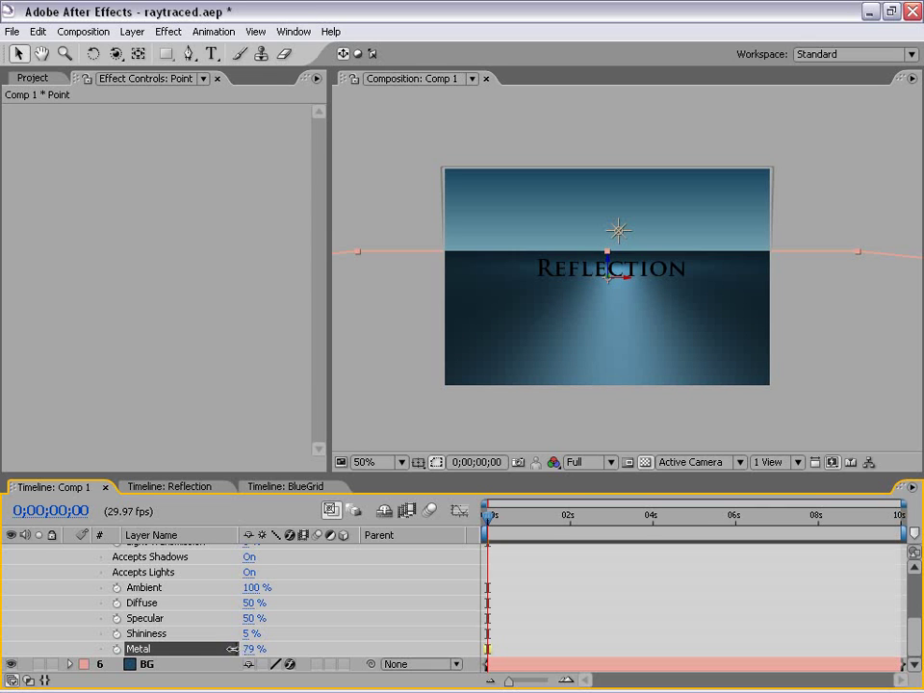
Set the Floor layer's Metal value to 80%
{"action": "left_click_drag", "start_coordinate": [231, 649], "coordinate": [249, 649]}
{"action": "left_click", "coordinate": [247, 649]}
{"action": "type", "text": "80"}
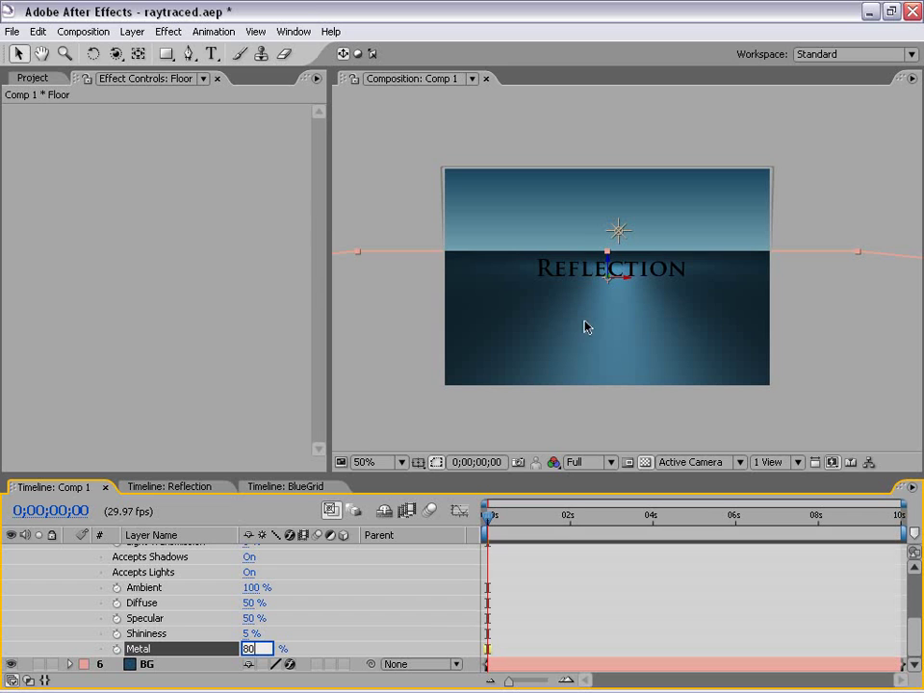
{"action": "left_click", "coordinate": [331, 609]}
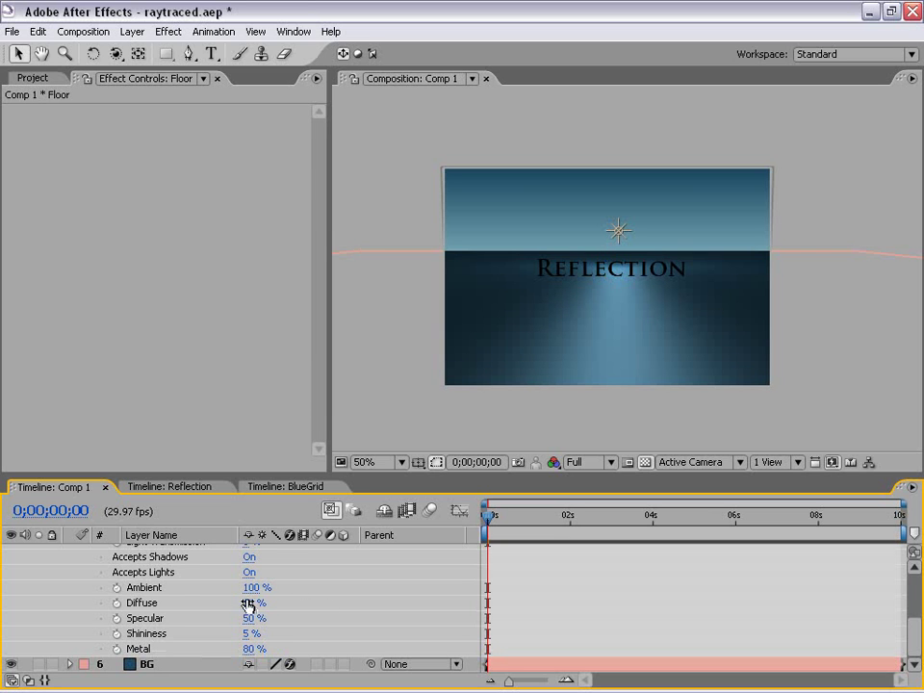
Increase the Floor layer's Diffuse value in its Material Options to brighten the lit floor
{"action": "left_click_drag", "start_coordinate": [247, 606], "coordinate": [364, 590]}
{"action": "key", "text": "period"}
{"action": "key", "text": "ctrl+s"}
{"action": "scroll", "coordinate": [265, 592], "scroll_direction": "up", "scroll_amount": 5}
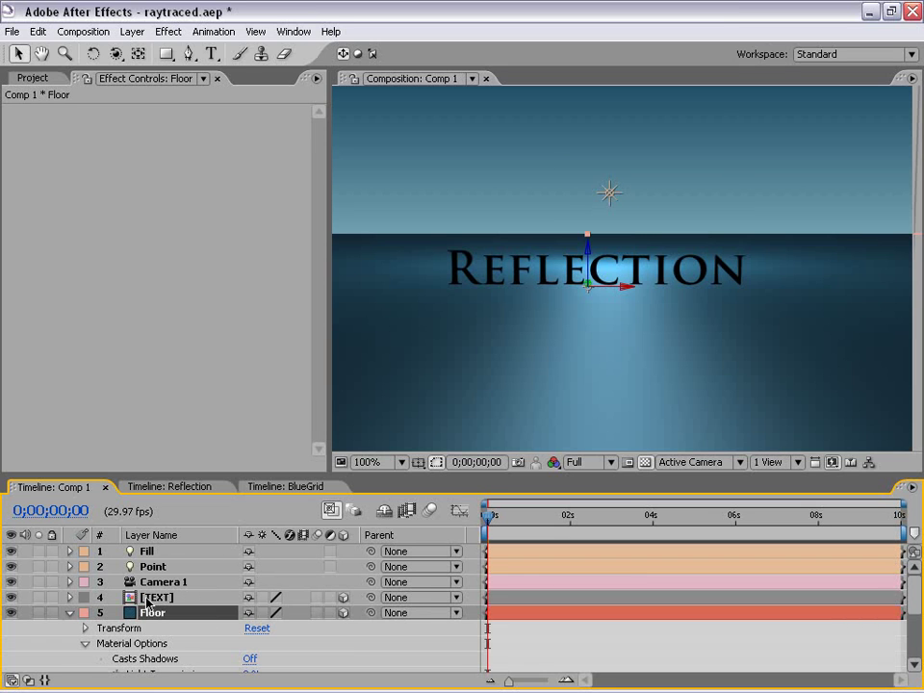
Raise the Point light's Intensity to 275%
{"action": "left_click", "coordinate": [155, 568]}
{"action": "key", "text": "u"}
{"action": "key", "text": "u"}
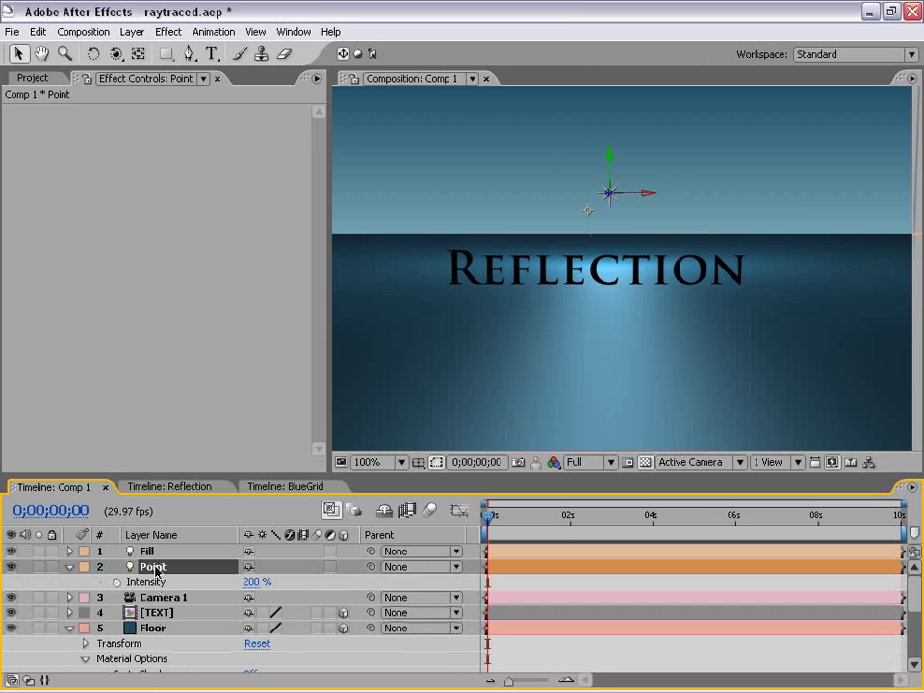
{"action": "left_click_drag", "start_coordinate": [252, 581], "coordinate": [287, 567]}
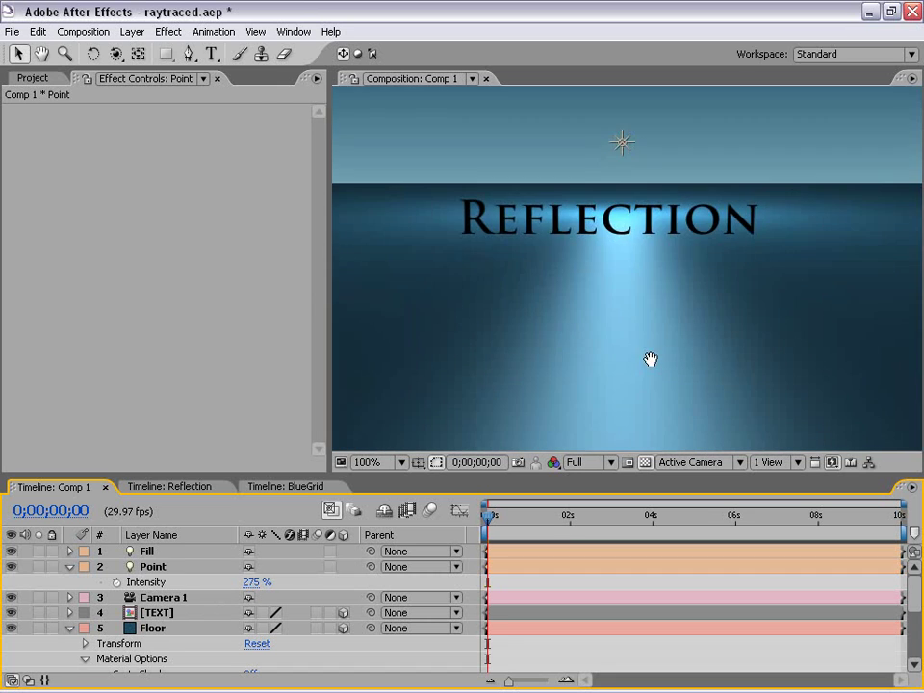
{"action": "key", "text": "comma"}
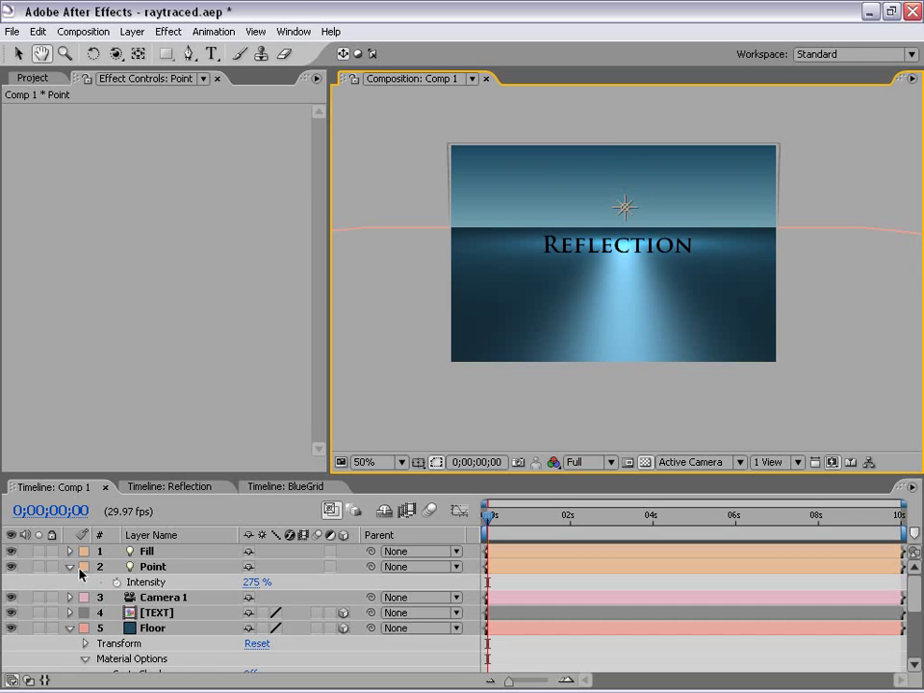
Collapse the expanded properties of all layers and deselect every layer
{"action": "key", "text": "ctrl+a"}
{"action": "key", "text": "u"}
{"action": "left_click", "coordinate": [196, 660]}
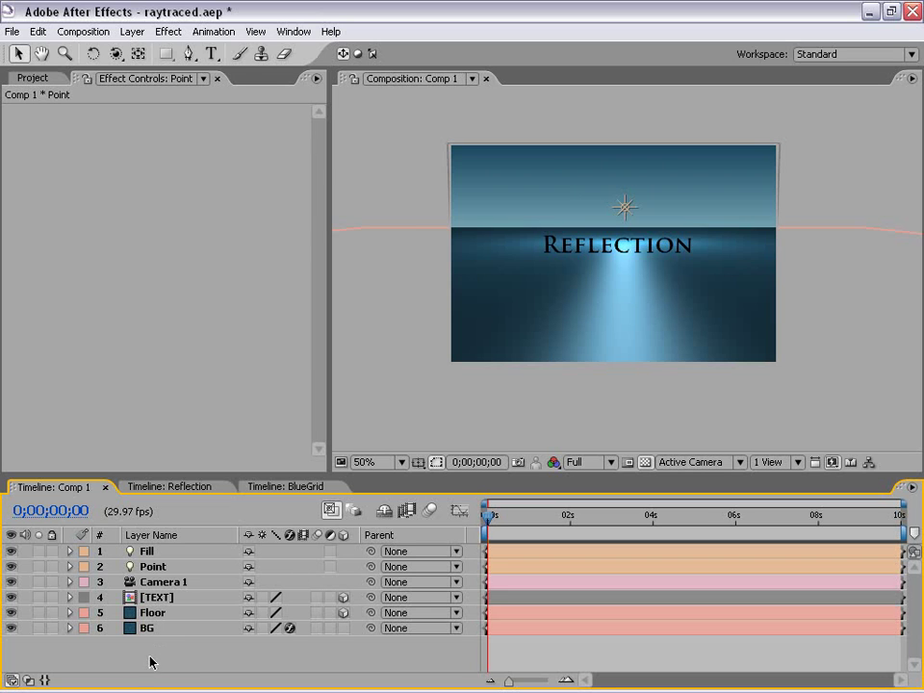
Duplicate the Floor layer and apply the Grid effect to the copy
{"action": "left_click", "coordinate": [153, 613]}
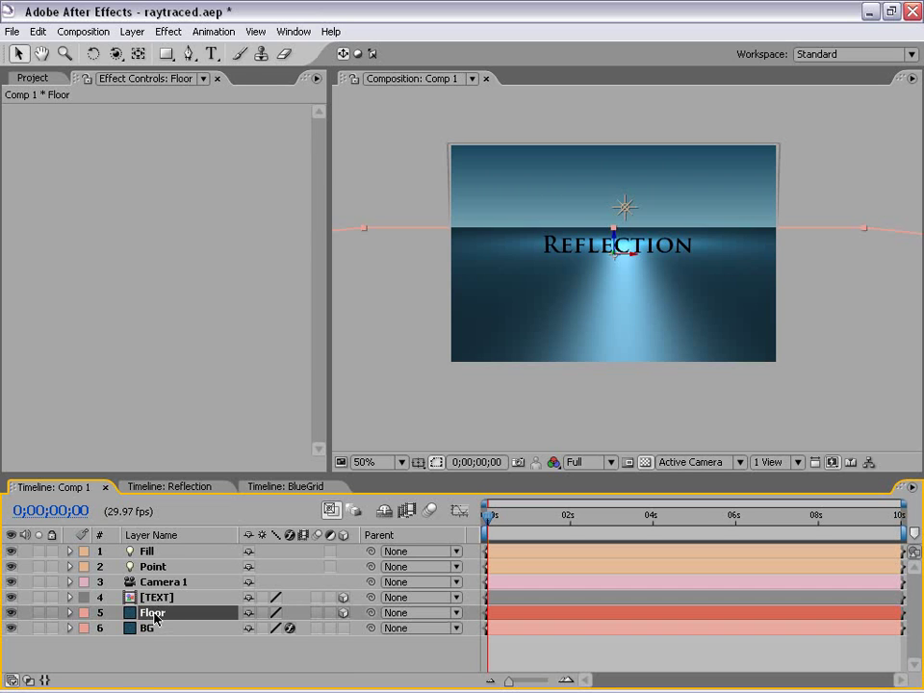
{"action": "left_click", "coordinate": [39, 31]}
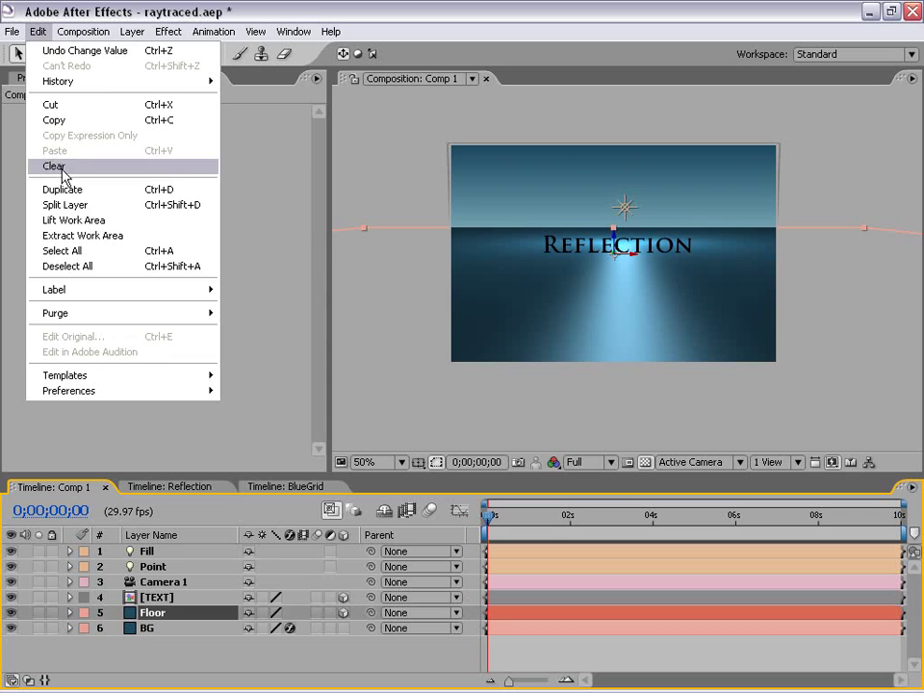
{"action": "left_click", "coordinate": [108, 194]}
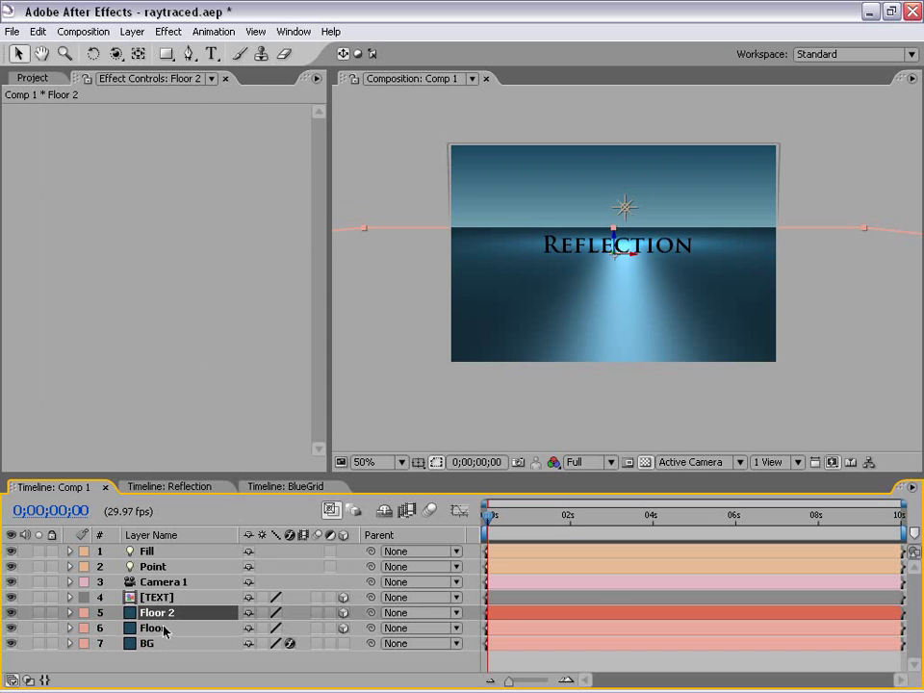
{"action": "left_click", "coordinate": [168, 31]}
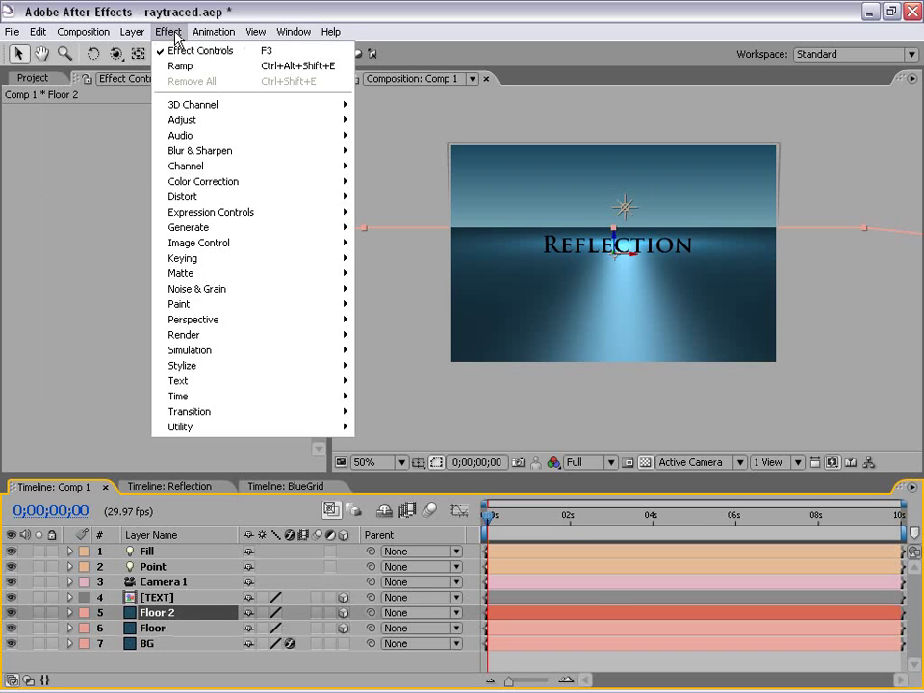
{"action": "mouse_move", "coordinate": [210, 308]}
{"action": "mouse_move", "coordinate": [206, 229]}
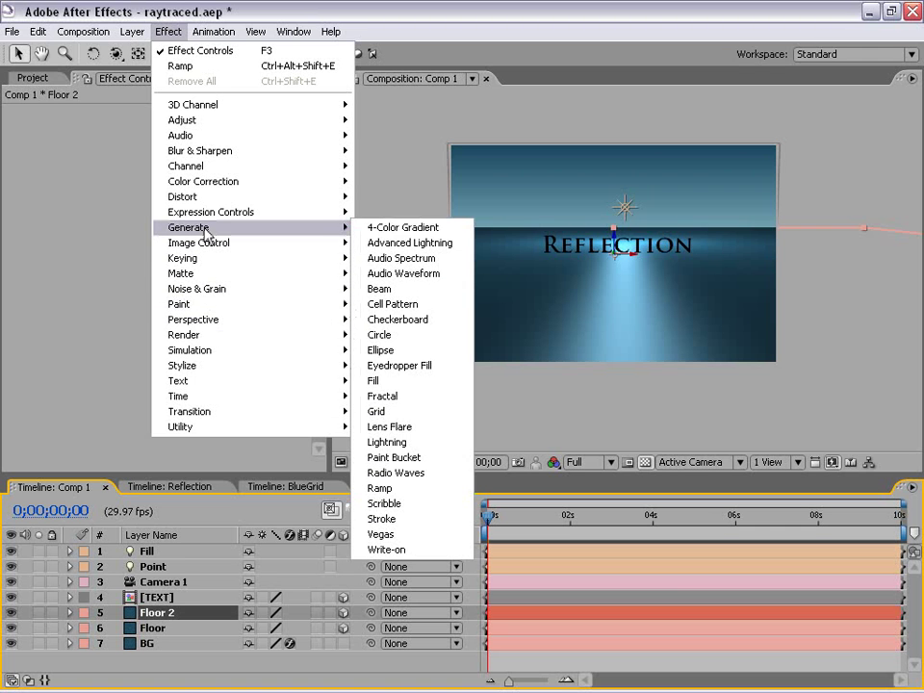
{"action": "left_click", "coordinate": [392, 412]}
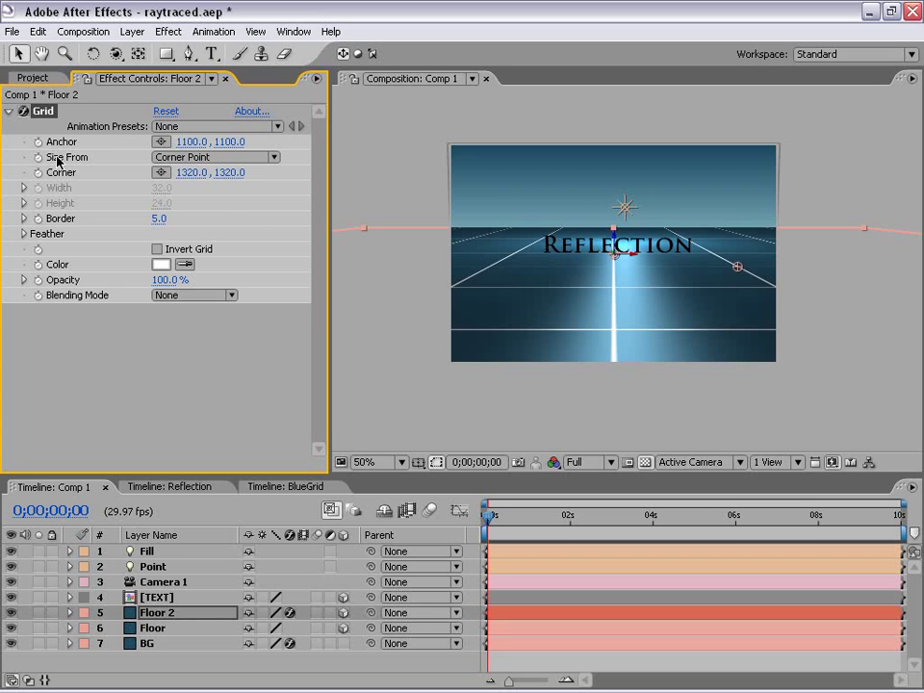
Size the Floor 2 grid from the Width Slider and set its Width to 55.7
{"action": "left_click_drag", "start_coordinate": [737, 267], "coordinate": [682, 280]}
{"action": "left_click", "coordinate": [216, 157]}
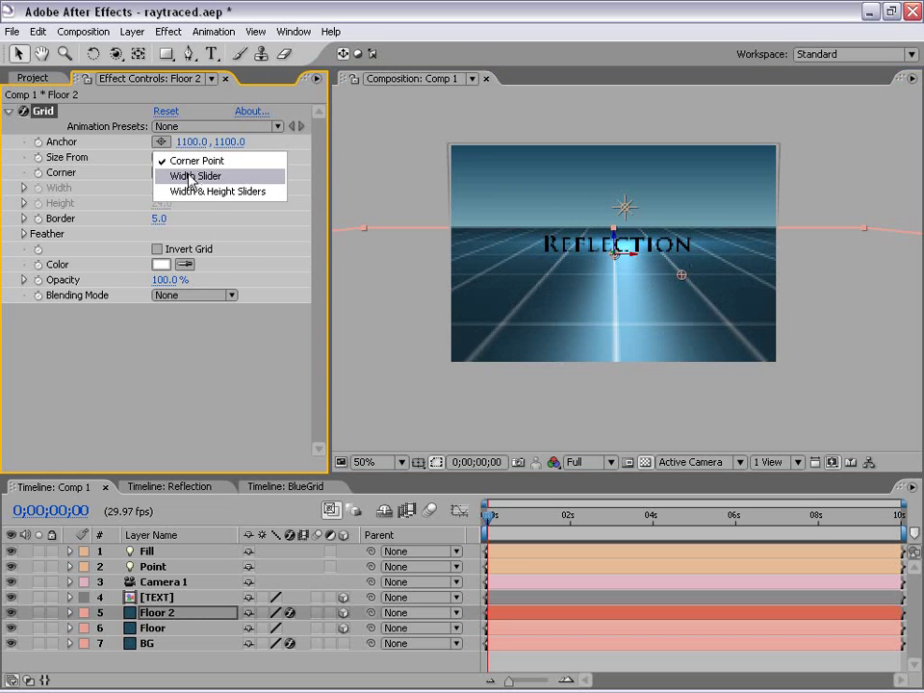
{"action": "left_click", "coordinate": [196, 173]}
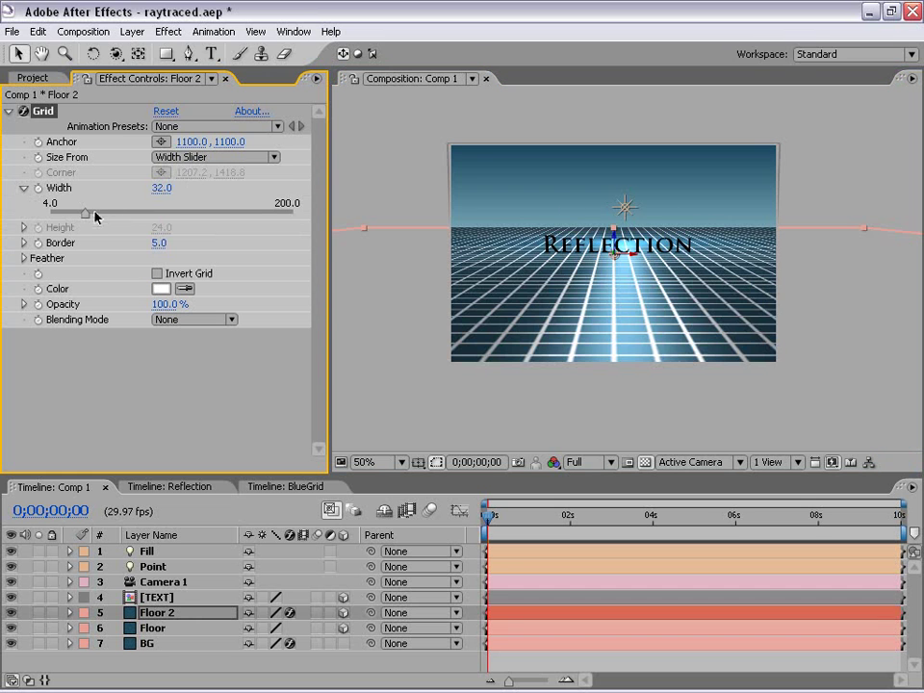
{"action": "left_click_drag", "start_coordinate": [99, 216], "coordinate": [118, 216]}
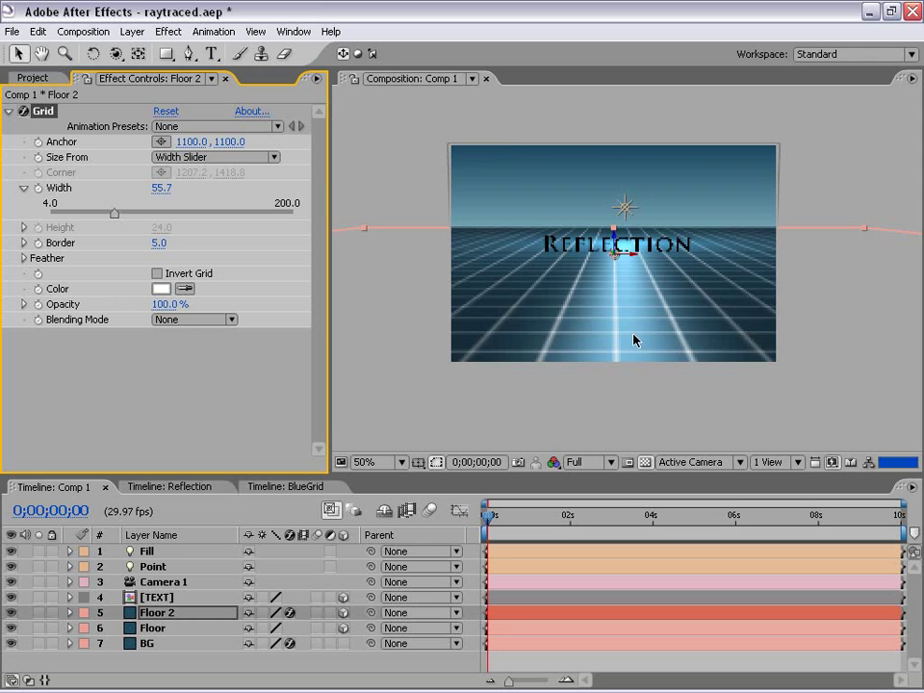
Thin the grid lines on Floor 2 by setting the Grid effect's Border to 2
{"action": "scroll", "coordinate": [627, 334], "scroll_direction": "up", "scroll_amount": 1}
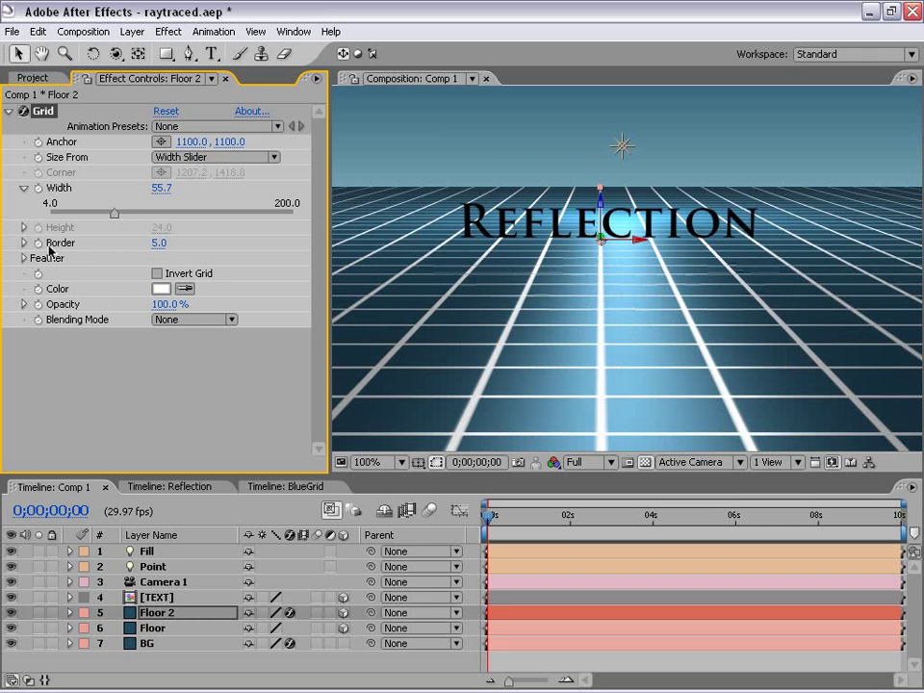
{"action": "left_click", "coordinate": [157, 243]}
{"action": "type", "text": "2"}
{"action": "key", "text": "Return"}
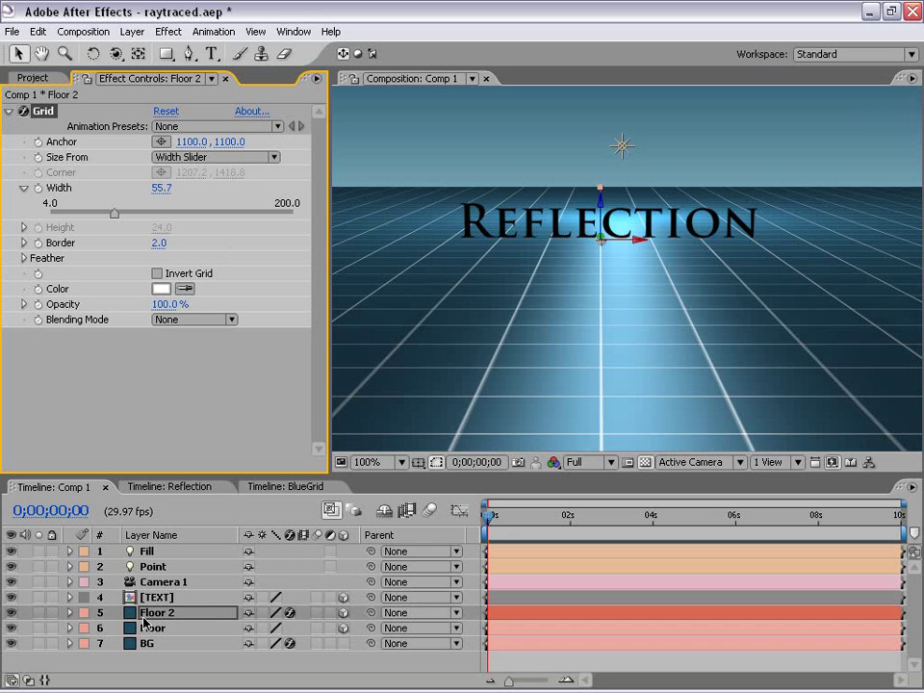
Show the layer modes and set the Floor 2 layer's blending mode to Overlay
{"action": "left_click", "coordinate": [181, 616]}
{"action": "key", "text": "F4"}
{"action": "key", "text": "F4"}
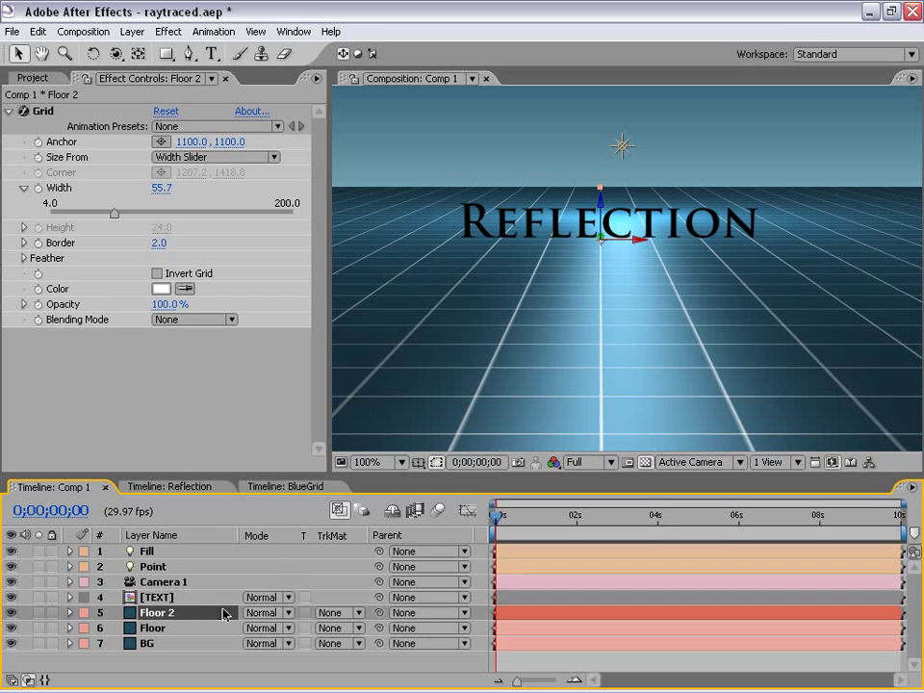
{"action": "left_click", "coordinate": [265, 612]}
{"action": "left_click", "coordinate": [285, 424]}
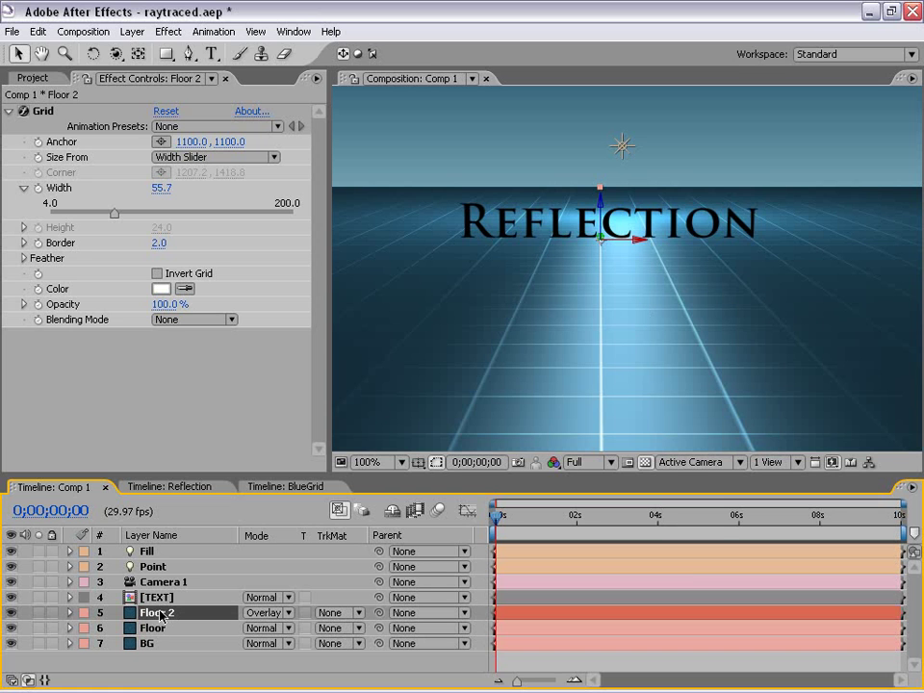
Set the Floor 2 layer's Opacity to 50% and rename the layer as GRID
{"action": "key", "text": "t"}
{"action": "left_click", "coordinate": [252, 628]}
{"action": "type", "text": "50"}
{"action": "key", "text": "Return"}
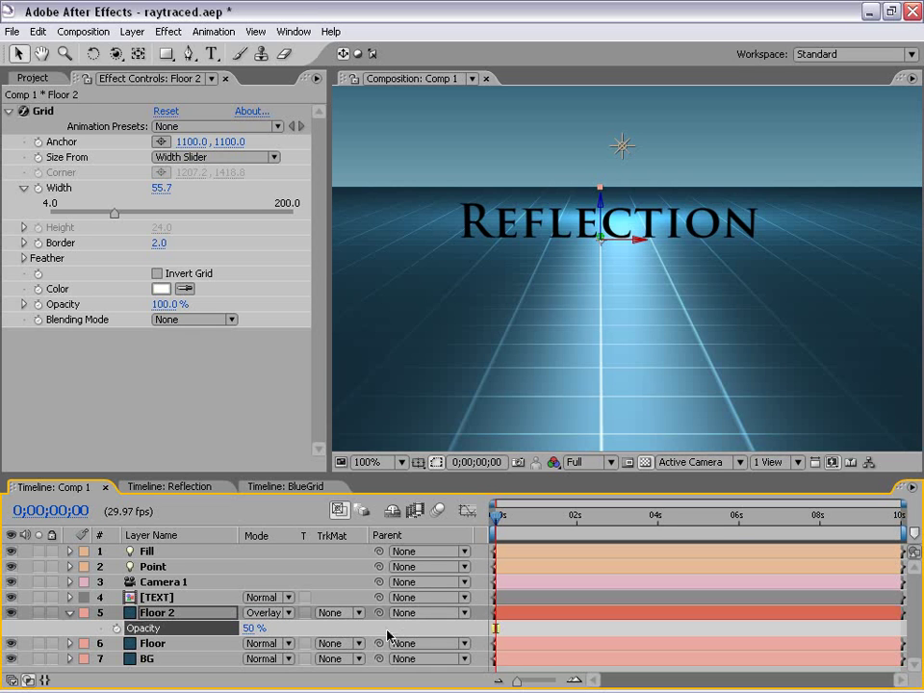
{"action": "scroll", "coordinate": [578, 316], "scroll_direction": "down", "scroll_amount": 1}
{"action": "scroll", "coordinate": [578, 316], "scroll_direction": "up", "scroll_amount": 1}
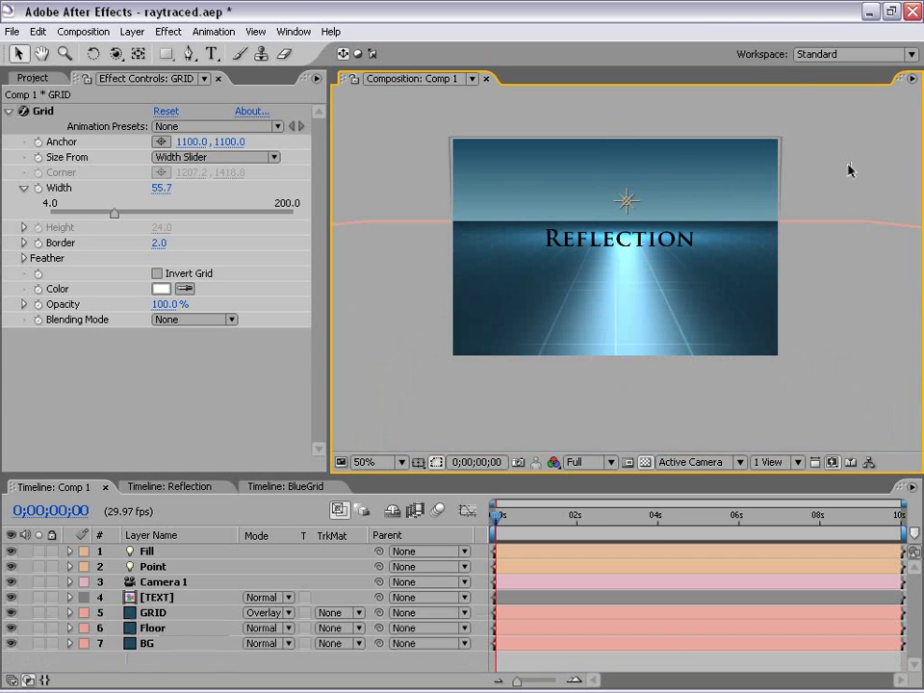
Select the TEXT layer and switch the composition view to Front
{"action": "scroll", "coordinate": [808, 198], "scroll_direction": "up", "scroll_amount": 1}
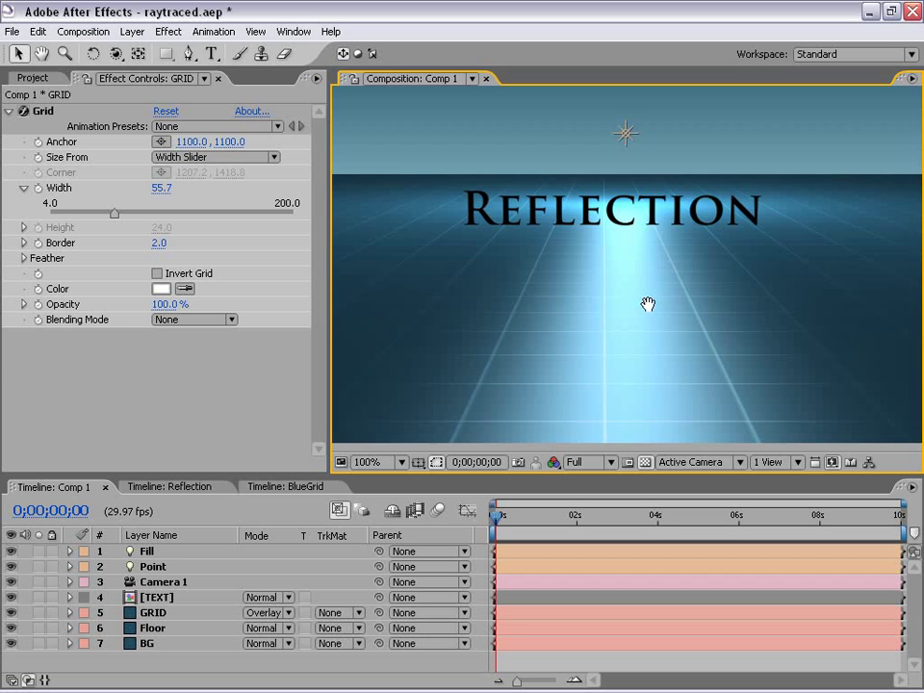
{"action": "left_click_drag", "start_coordinate": [648, 304], "coordinate": [641, 344]}
{"action": "left_click", "coordinate": [702, 252]}
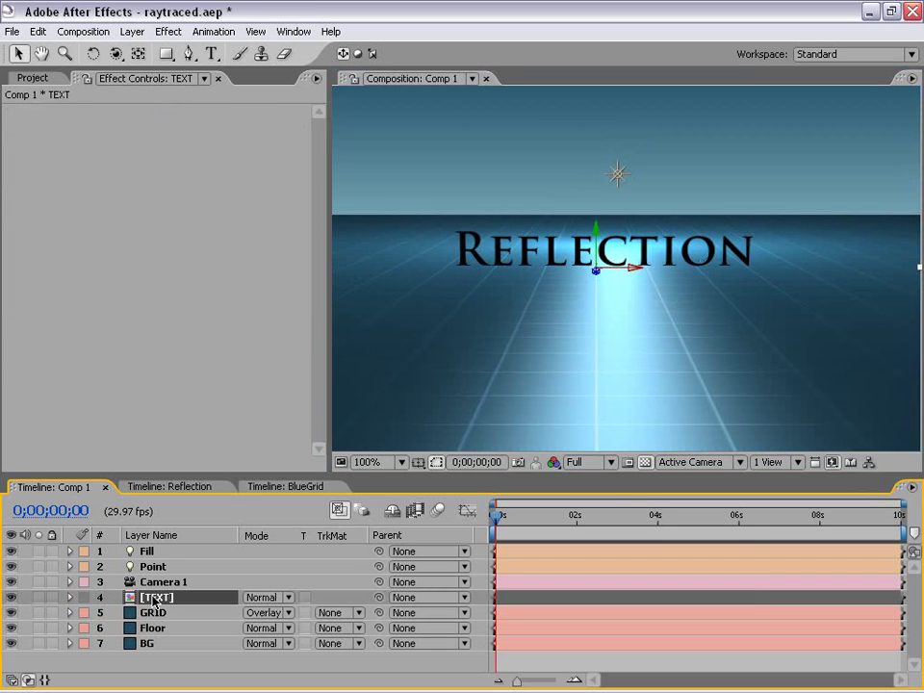
{"action": "left_click", "coordinate": [702, 469]}
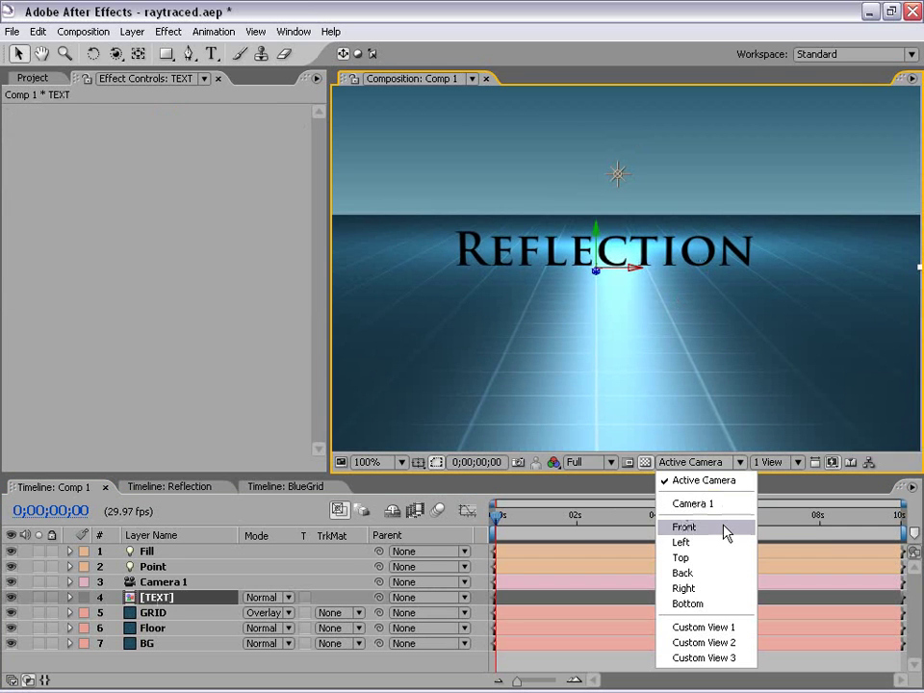
{"action": "left_click", "coordinate": [702, 532]}
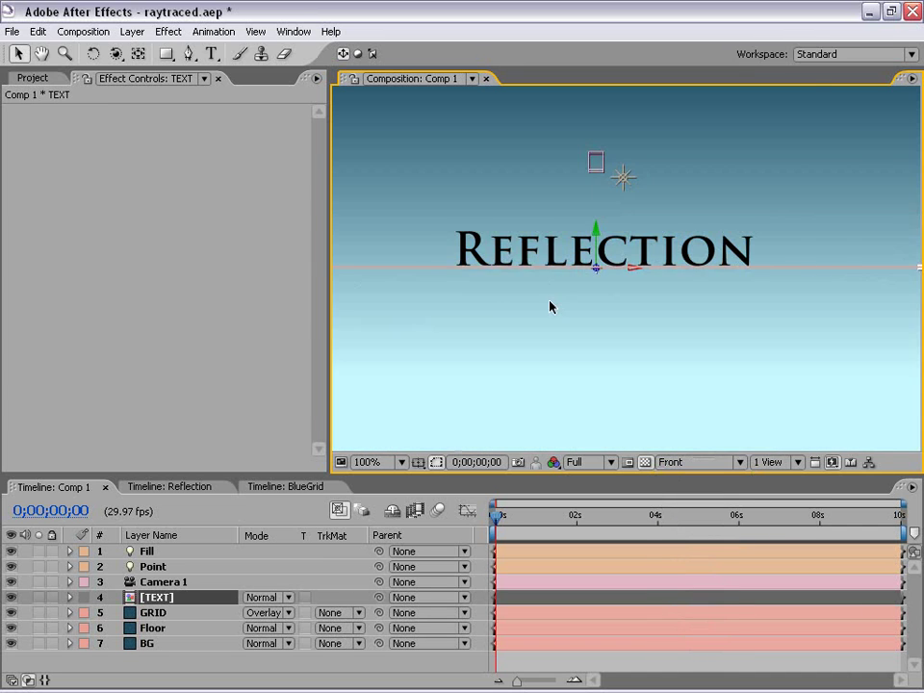
Nudge the TEXT layer down in the Front view until the letters' base rests on the floor line
{"action": "scroll", "coordinate": [551, 304], "scroll_direction": "up", "scroll_amount": 5}
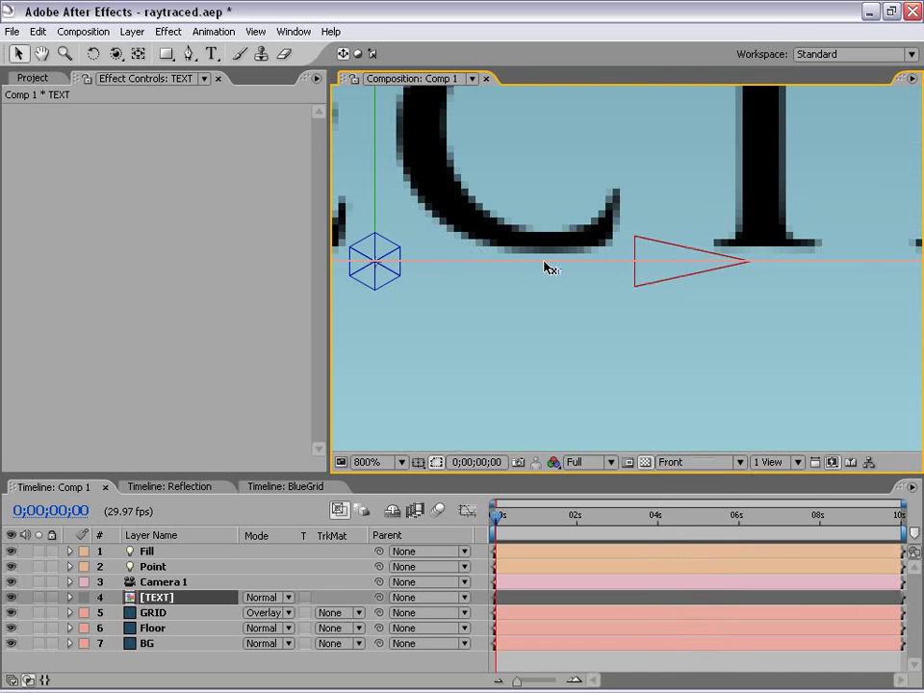
{"action": "left_click_drag", "start_coordinate": [466, 266], "coordinate": [610, 309]}
{"action": "scroll", "coordinate": [698, 293], "scroll_direction": "down", "scroll_amount": 1}
{"action": "left_click_drag", "start_coordinate": [698, 294], "coordinate": [565, 301]}
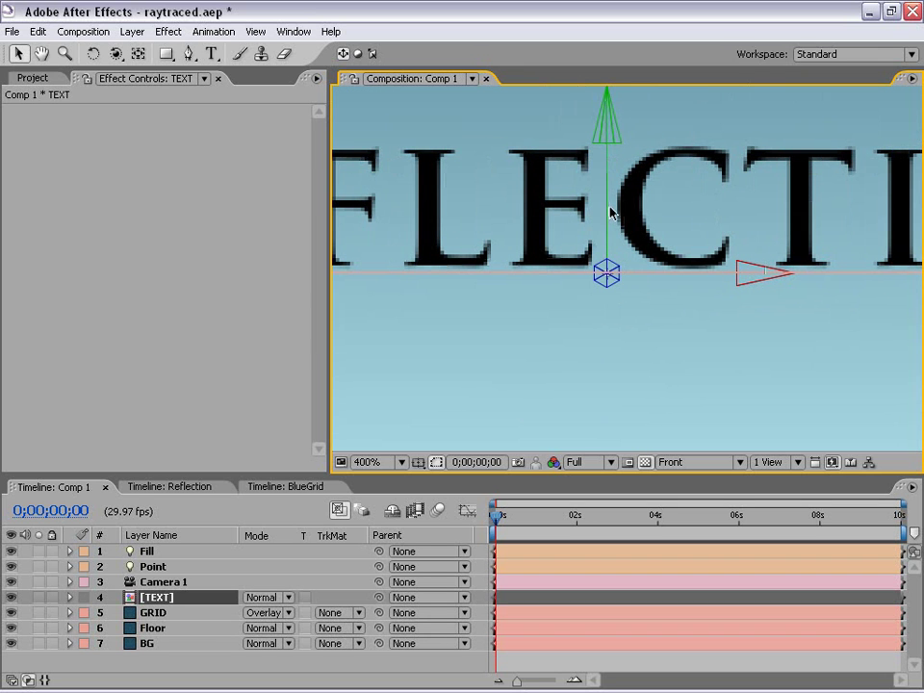
{"action": "key", "text": "Down"}
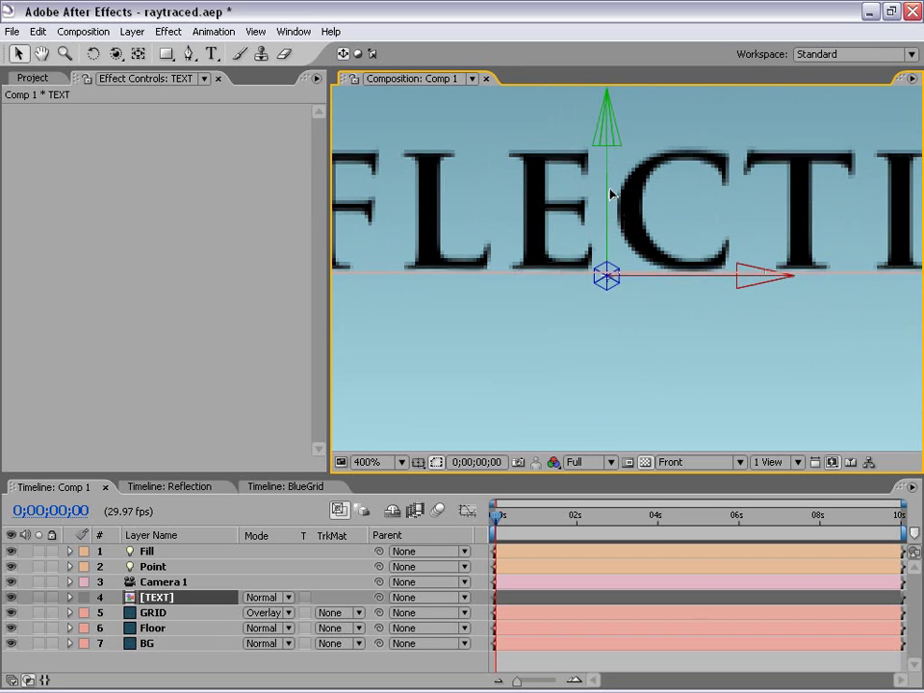
{"action": "scroll", "coordinate": [604, 274], "scroll_direction": "up", "scroll_amount": 1}
{"action": "key", "text": "Down"}
{"action": "key", "text": "Down"}
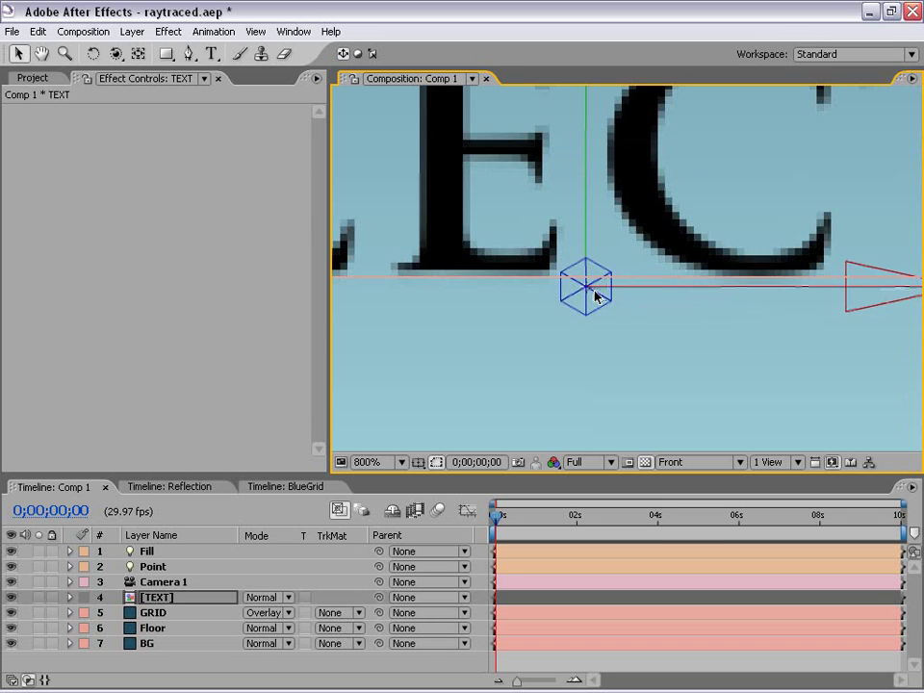
{"action": "key", "text": "Down"}
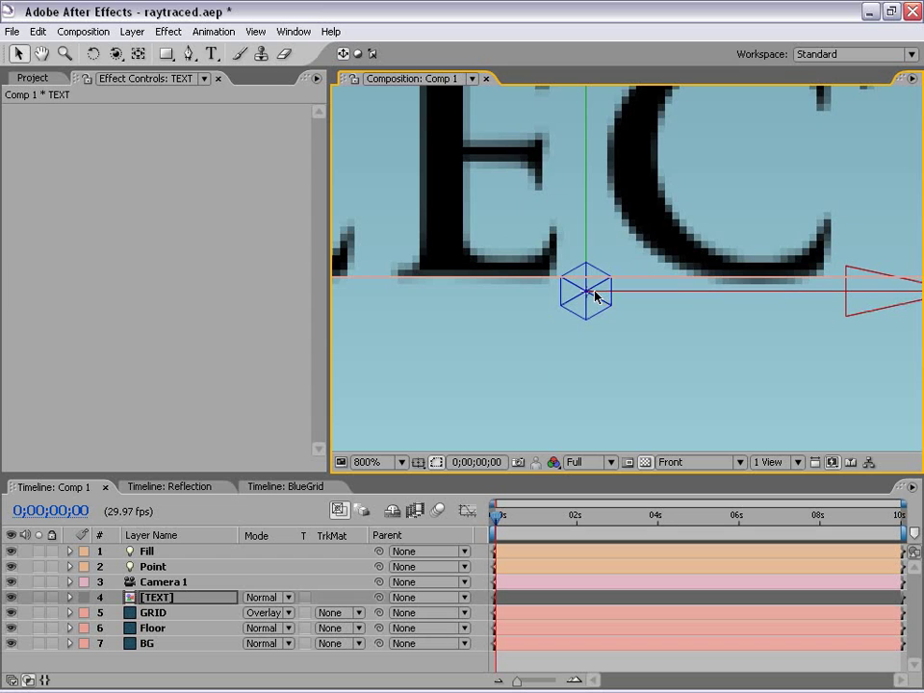
Check the text's baseline against the floor line, then return to the Active Camera view and inspect its placement
{"action": "left_click_drag", "start_coordinate": [486, 309], "coordinate": [861, 287]}
{"action": "key", "text": "comma"}
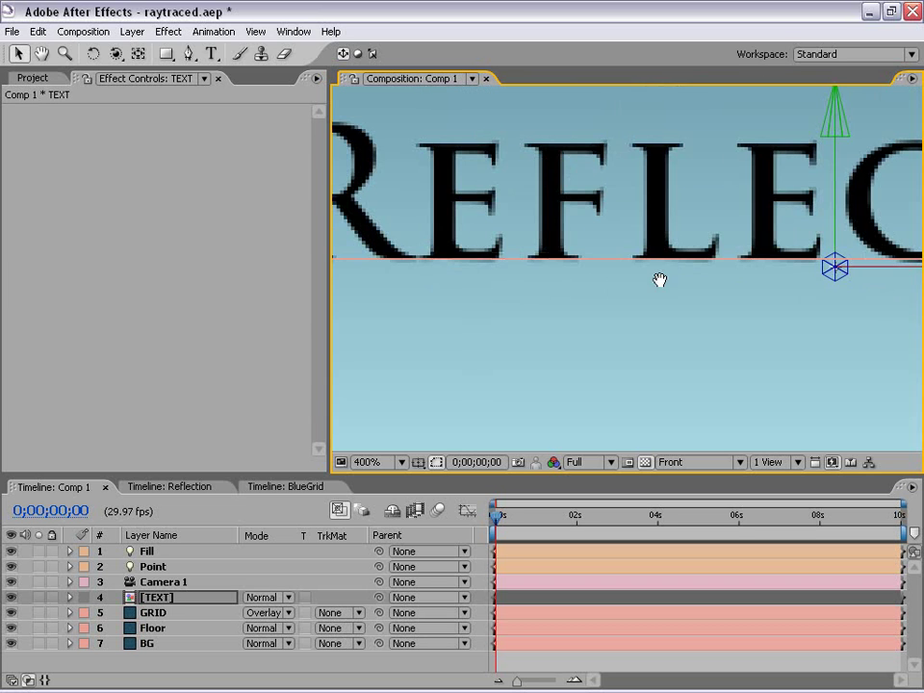
{"action": "key", "text": "comma"}
{"action": "left_click_drag", "start_coordinate": [749, 280], "coordinate": [621, 285]}
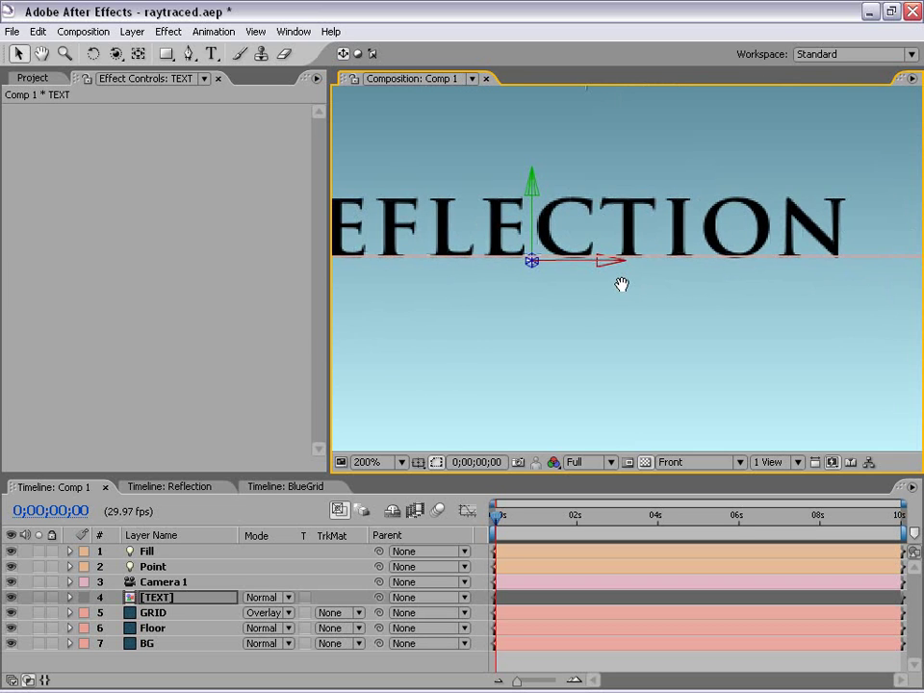
{"action": "left_click", "coordinate": [669, 463]}
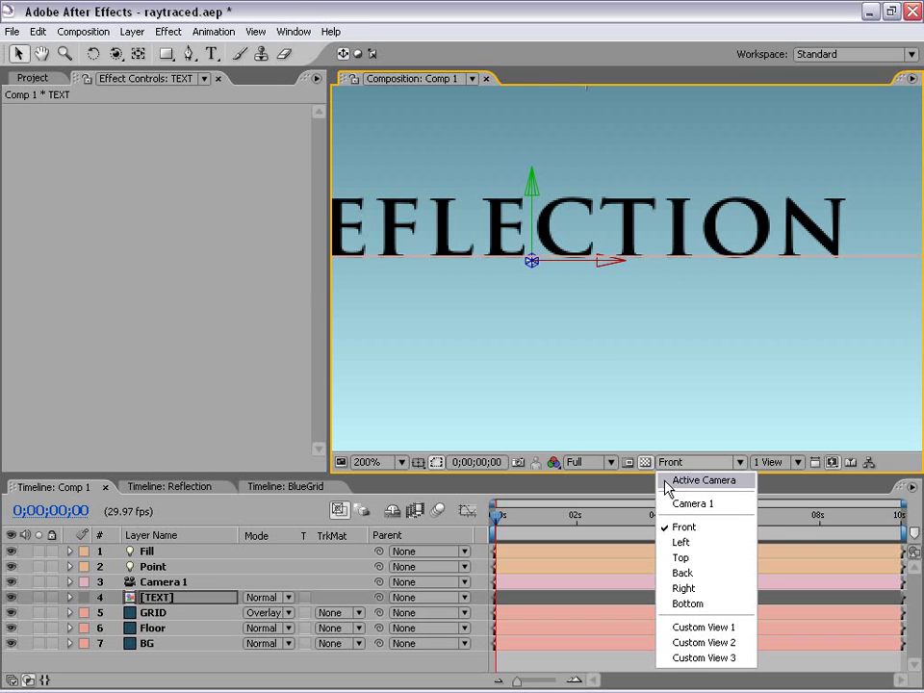
{"action": "left_click", "coordinate": [706, 491]}
{"action": "left_click_drag", "start_coordinate": [519, 300], "coordinate": [532, 301]}
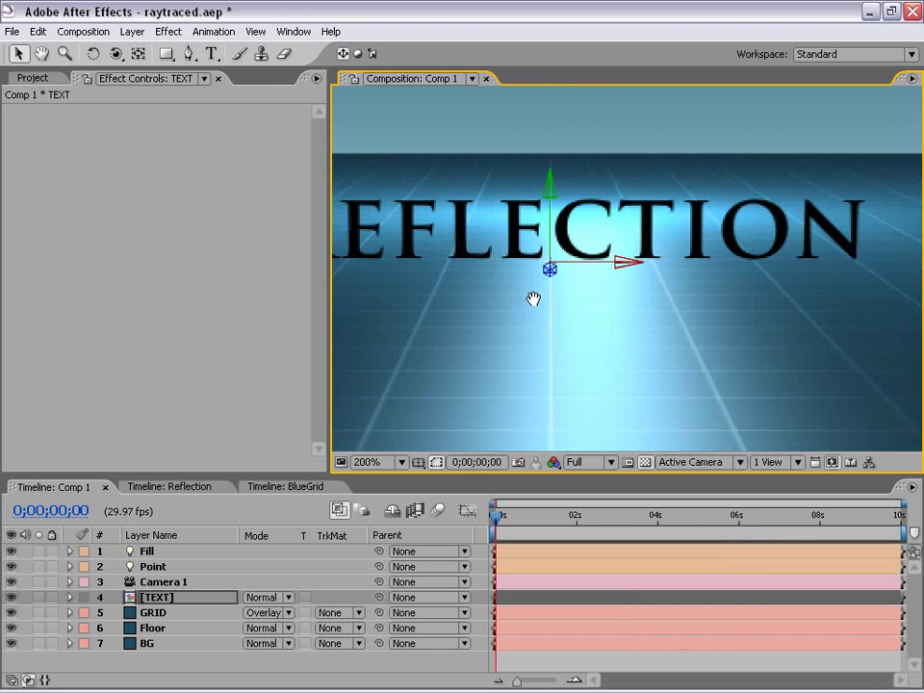
Try lowering the TEXT layer so the letters sink into the floor in the Active Camera view
{"action": "key", "text": "comma"}
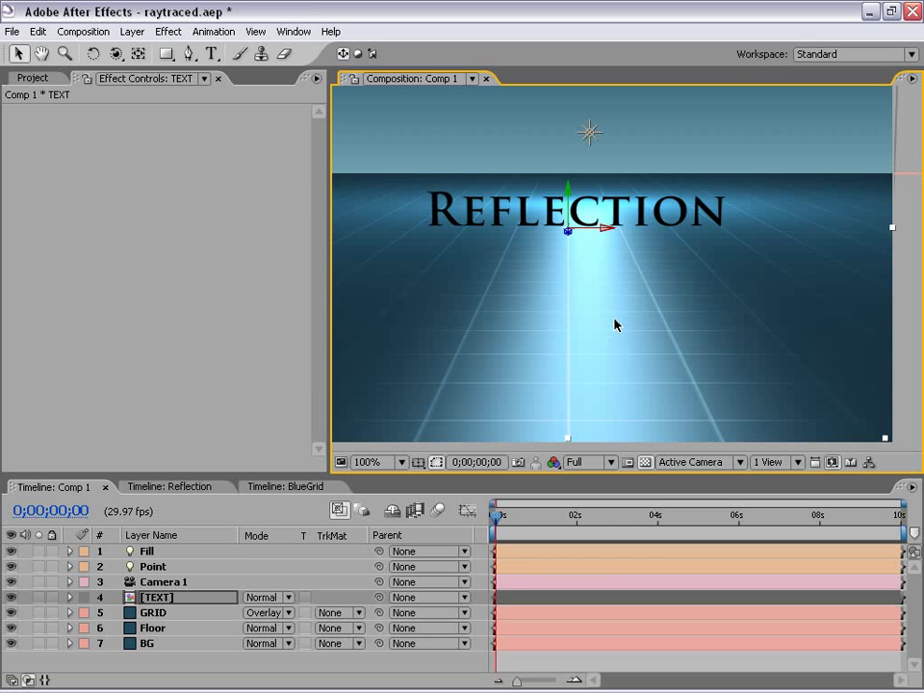
{"action": "left_click_drag", "start_coordinate": [553, 253], "coordinate": [579, 272]}
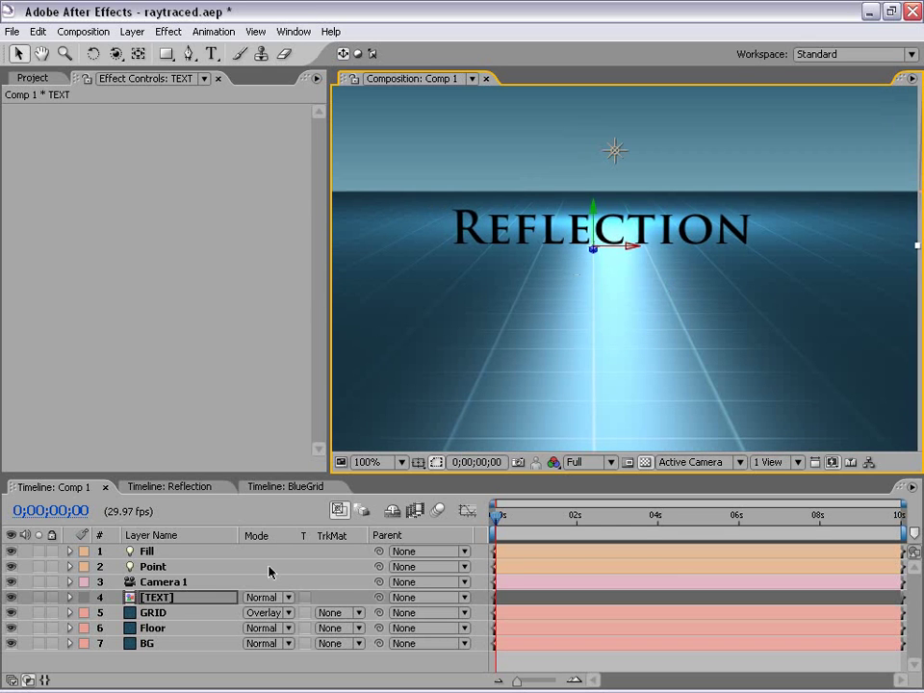
{"action": "left_click", "coordinate": [162, 598]}
{"action": "left_click_drag", "start_coordinate": [597, 231], "coordinate": [597, 245]}
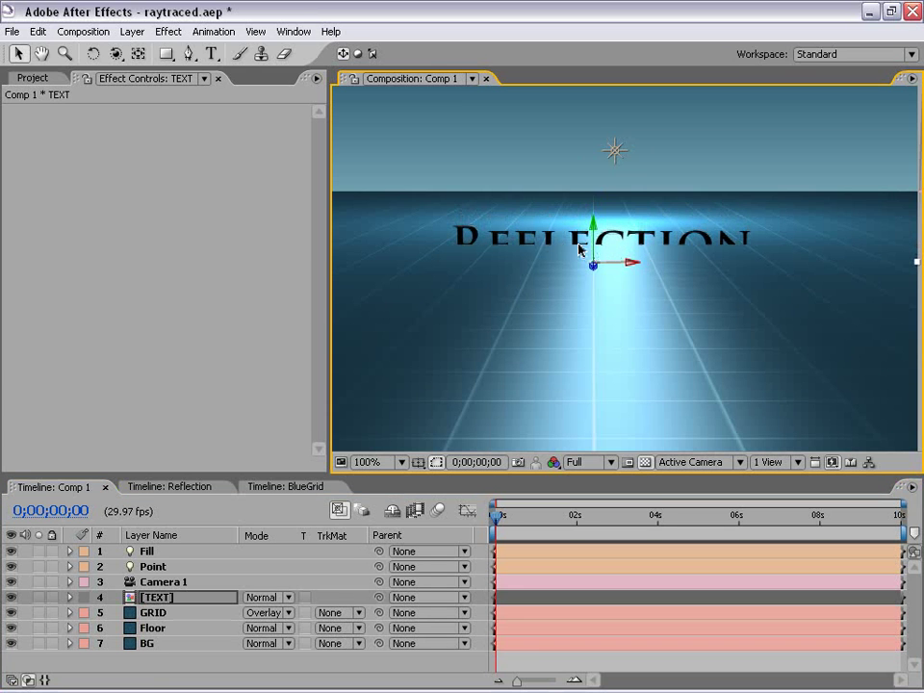
{"action": "left_click", "coordinate": [157, 628]}
{"action": "key", "text": "period"}
{"action": "key", "text": "comma"}
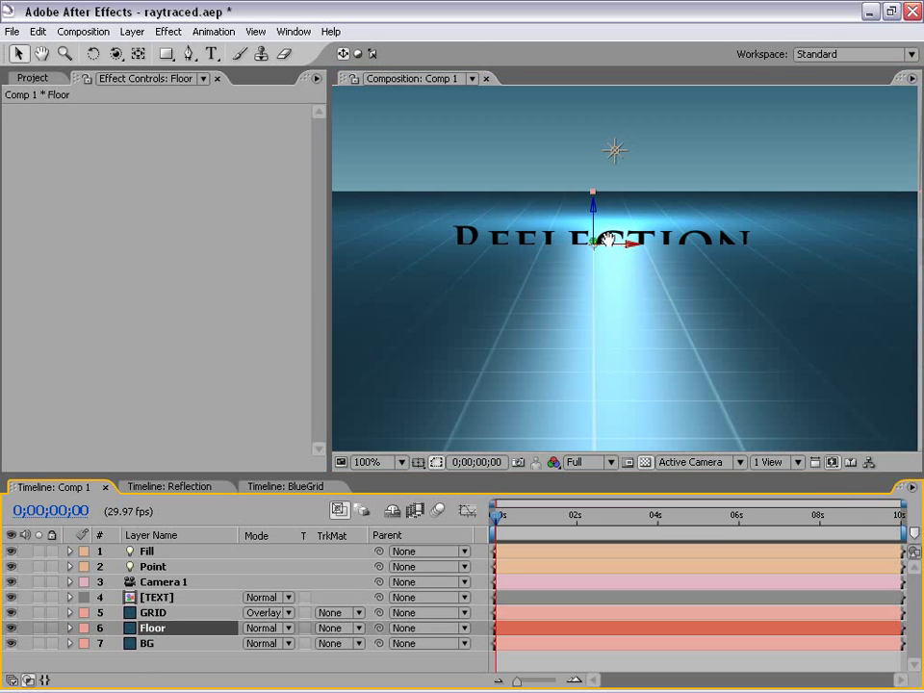
Save the project and return the TEXT layer to its previous height on the floor
{"action": "key", "text": "ctrl+s"}
{"action": "left_click", "coordinate": [594, 229]}
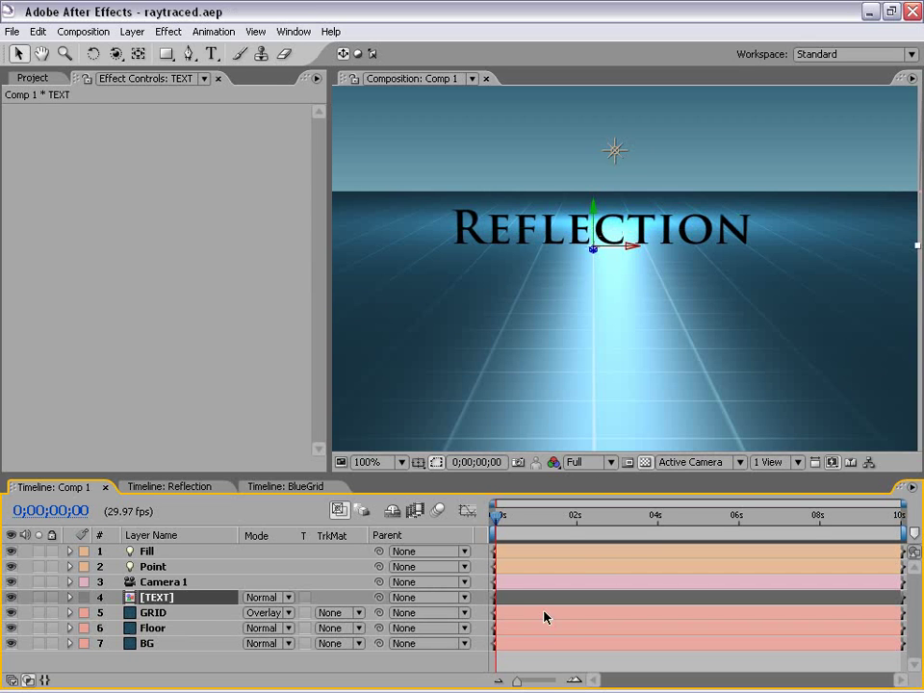
{"action": "left_click", "coordinate": [537, 662]}
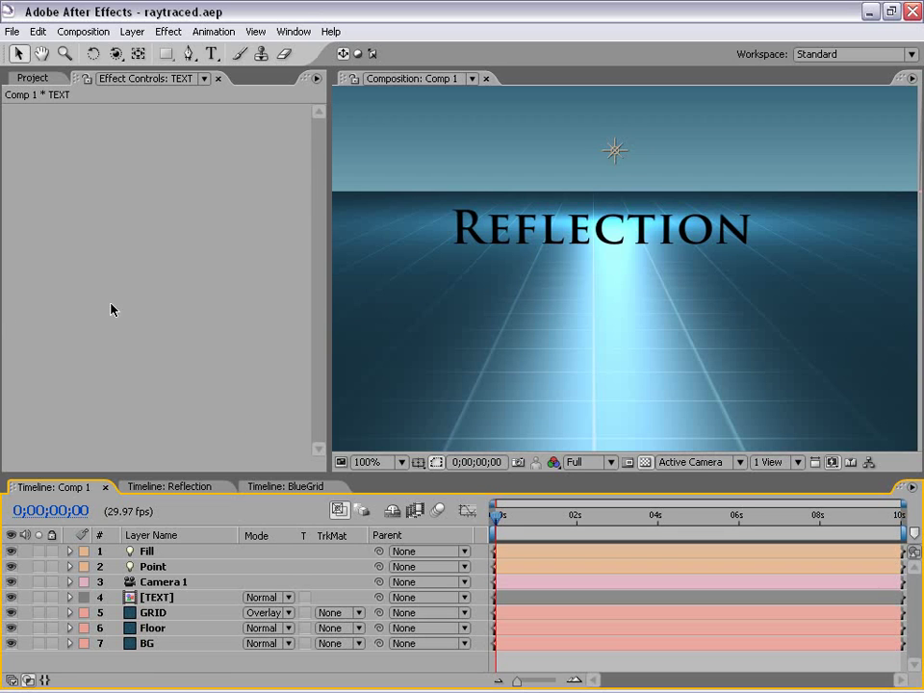
Open the TEXT precomposition and turn off its transparency grid
{"action": "left_click", "coordinate": [135, 598]}
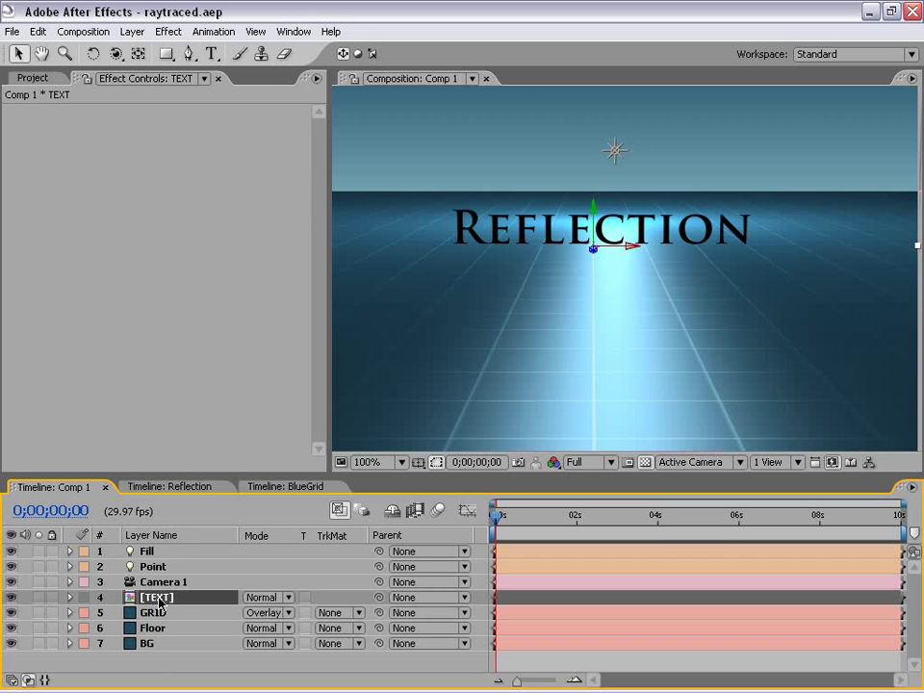
{"action": "double_click", "coordinate": [157, 598]}
{"action": "key", "text": "."}
{"action": "left_click_drag", "start_coordinate": [598, 262], "coordinate": [637, 307]}
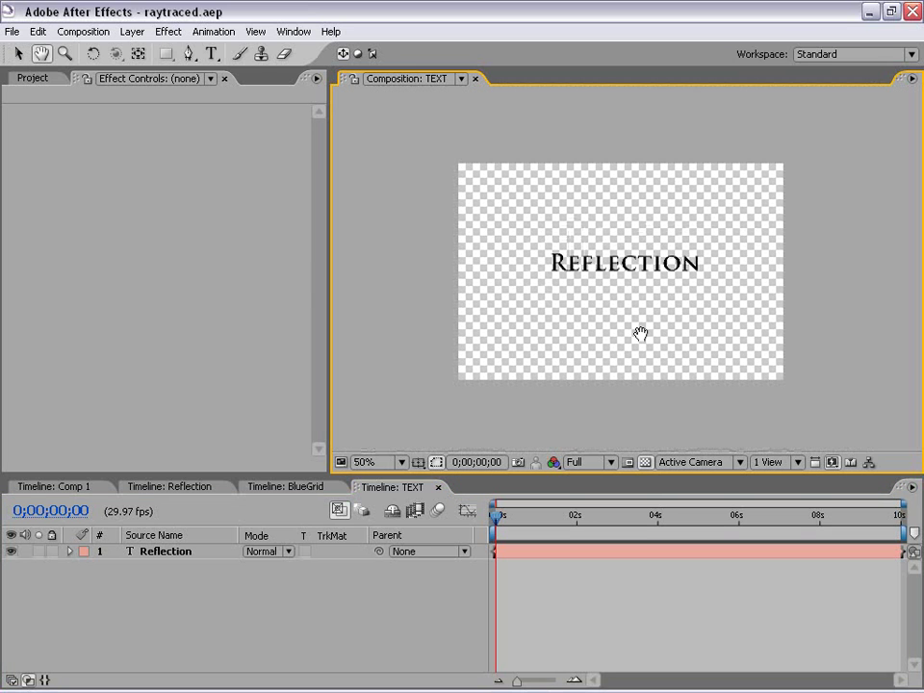
{"action": "key", "text": "."}
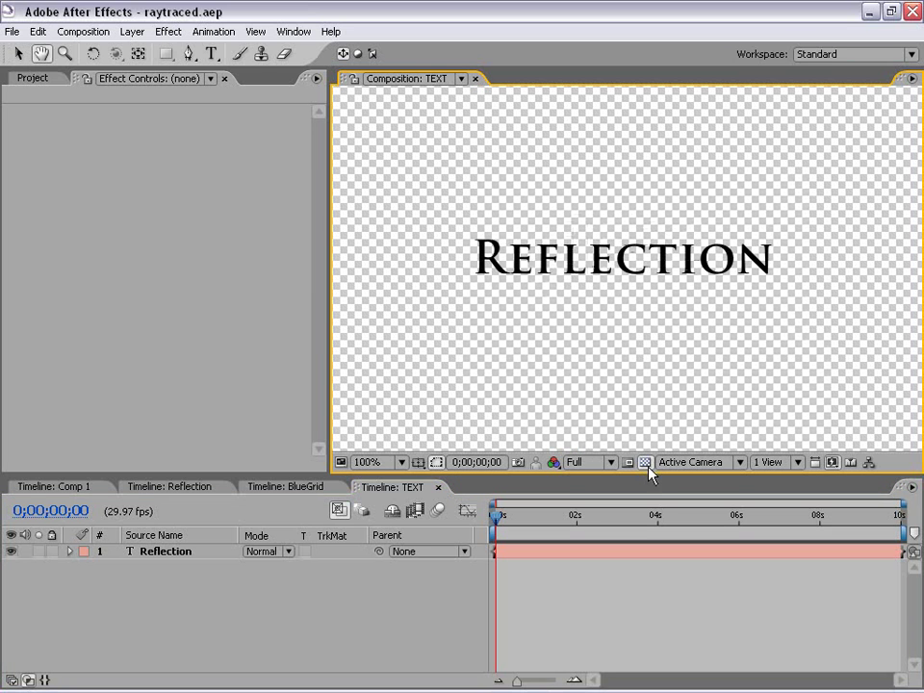
{"action": "left_click", "coordinate": [646, 462]}
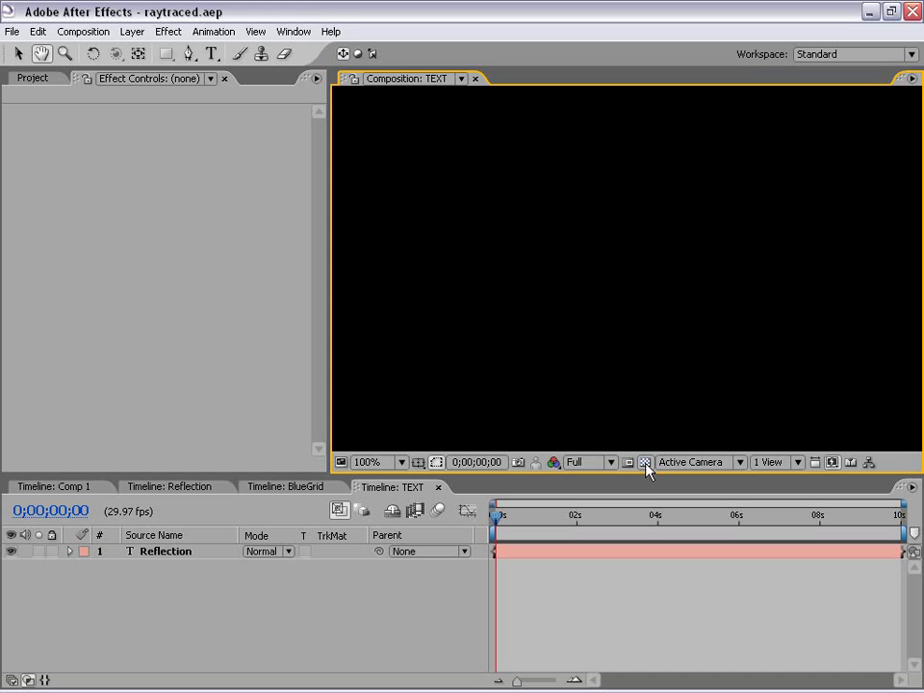
Set the TEXT composition's background color to mid gray, 888888
{"action": "left_click", "coordinate": [84, 32]}
{"action": "left_click", "coordinate": [83, 93]}
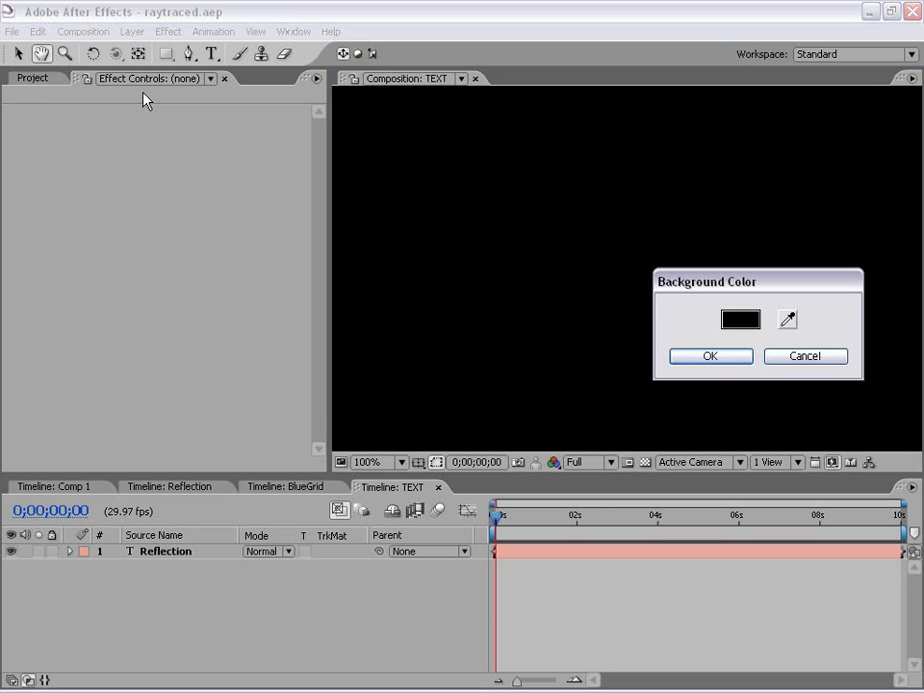
{"action": "left_click", "coordinate": [750, 318]}
{"action": "left_click_drag", "start_coordinate": [288, 437], "coordinate": [119, 446]}
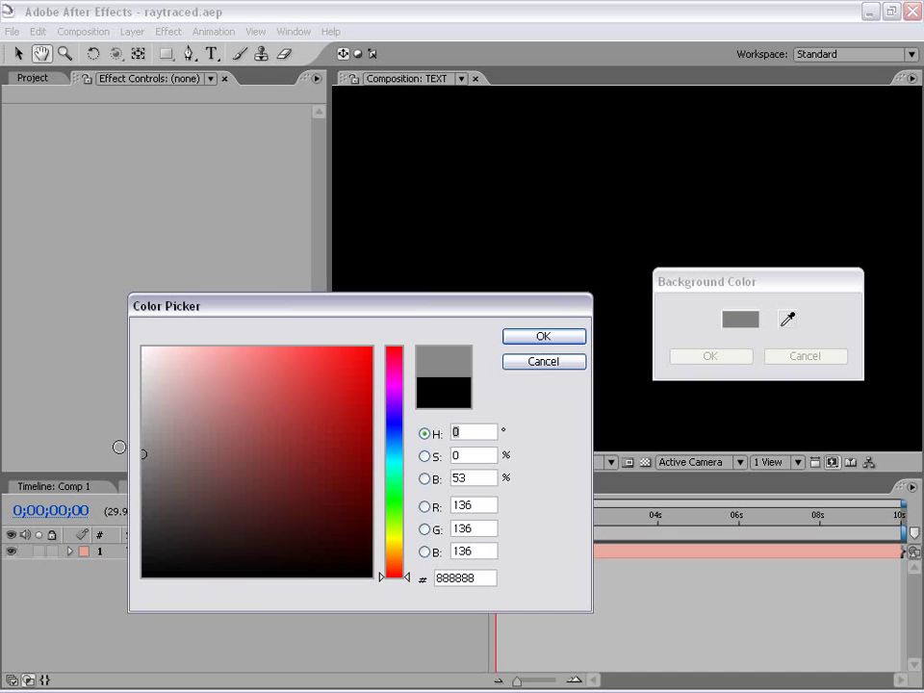
{"action": "left_click", "coordinate": [545, 336]}
{"action": "left_click", "coordinate": [693, 356]}
{"action": "scroll", "coordinate": [680, 262], "scroll_direction": "down", "scroll_amount": 1}
{"action": "left_click_drag", "start_coordinate": [637, 290], "coordinate": [663, 301]}
{"action": "scroll", "coordinate": [663, 302], "scroll_direction": "up", "scroll_amount": 1}
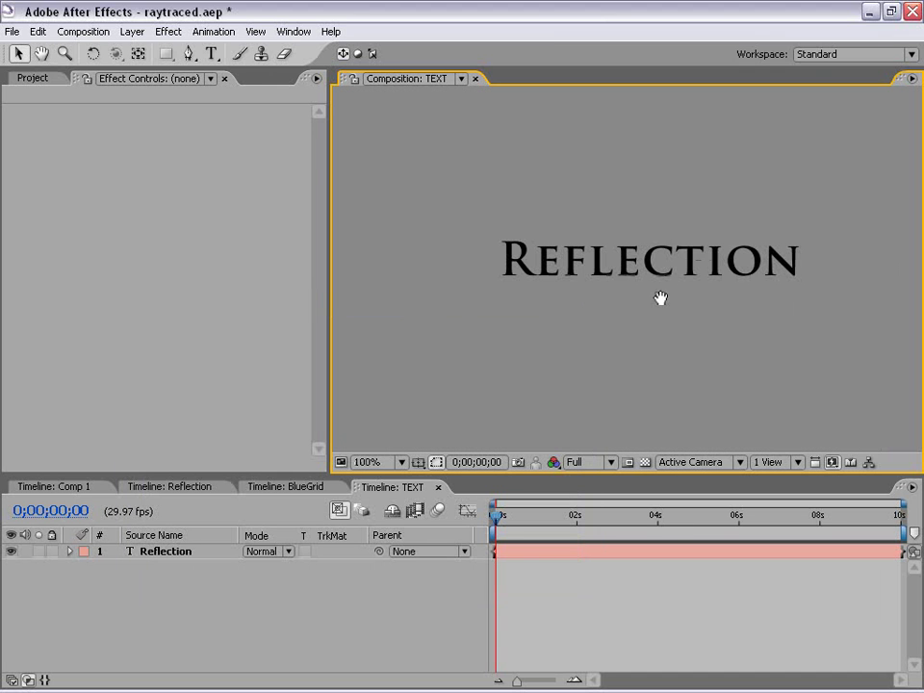
Duplicate the Reflection text layer and place the copy below the original in the layer stack
{"action": "left_click", "coordinate": [520, 555]}
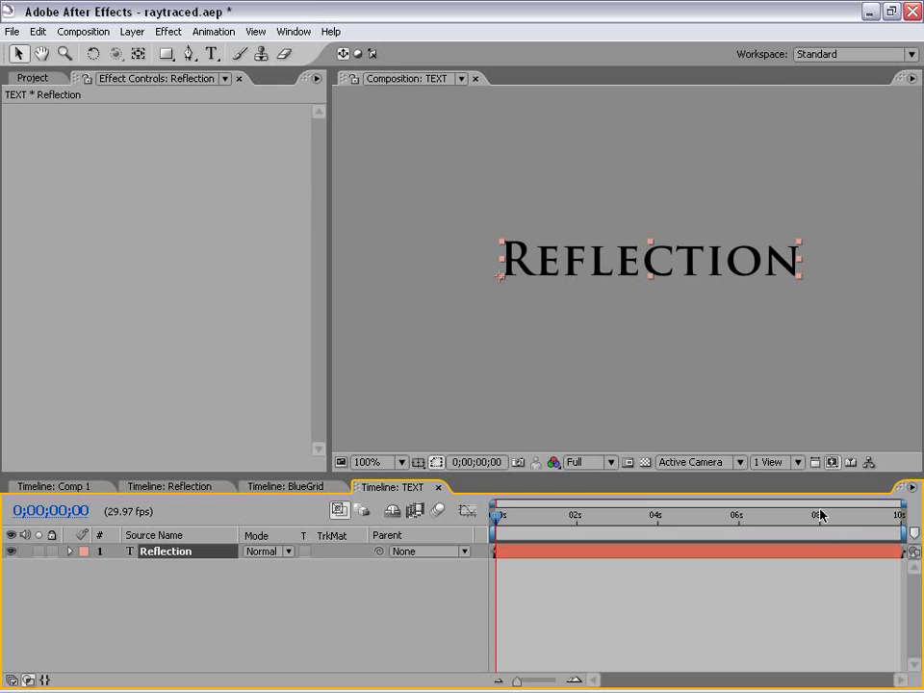
{"action": "left_click", "coordinate": [499, 572]}
{"action": "left_click", "coordinate": [506, 551]}
{"action": "left_click", "coordinate": [37, 31]}
{"action": "left_click", "coordinate": [62, 188]}
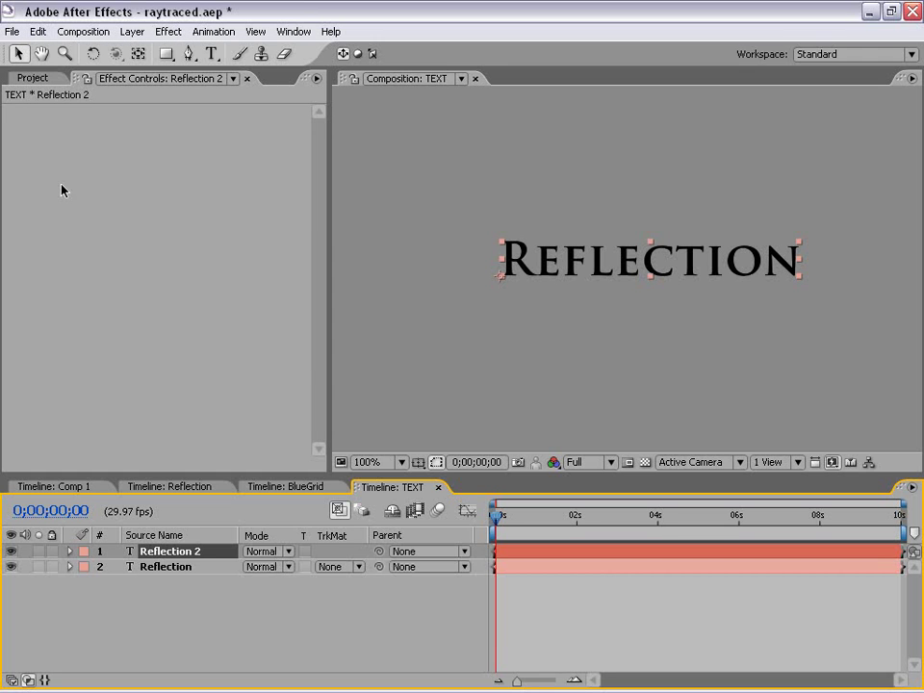
{"action": "mouse_move", "coordinate": [164, 556]}
{"action": "left_mouse_down"}
{"action": "mouse_move", "coordinate": [173, 585]}
{"action": "mouse_move", "coordinate": [159, 572]}
{"action": "left_mouse_up"}
Flip the Reflection 2 layer upside down by setting its vertical Scale to -100%
{"action": "key", "text": "s"}
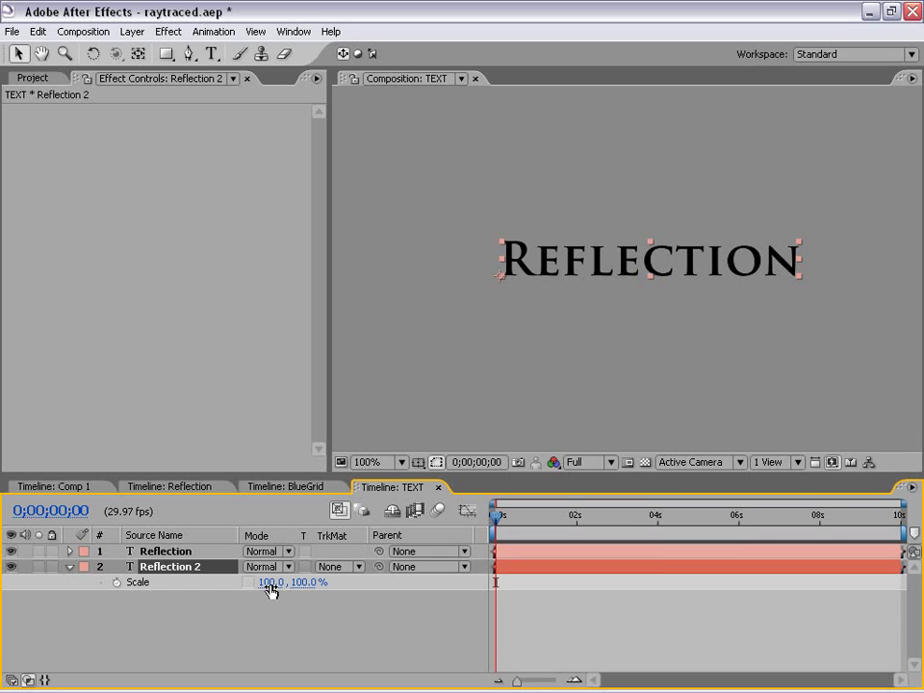
{"action": "left_click", "coordinate": [310, 583]}
{"action": "type", "text": "10"}
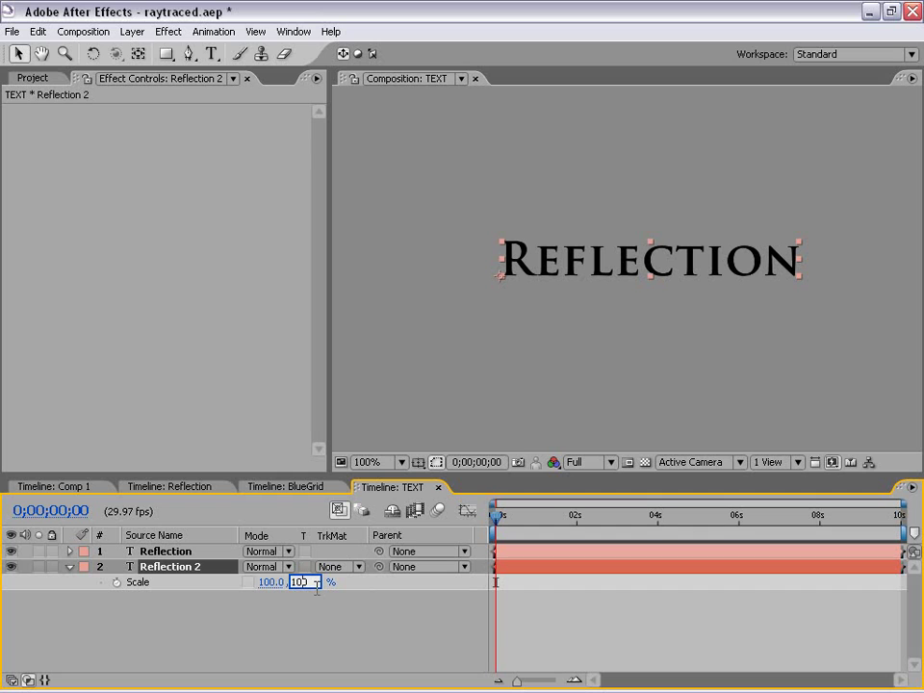
{"action": "type", "text": "0"}
{"action": "left_click", "coordinate": [294, 583]}
{"action": "type", "text": "-"}
{"action": "left_click", "coordinate": [318, 633]}
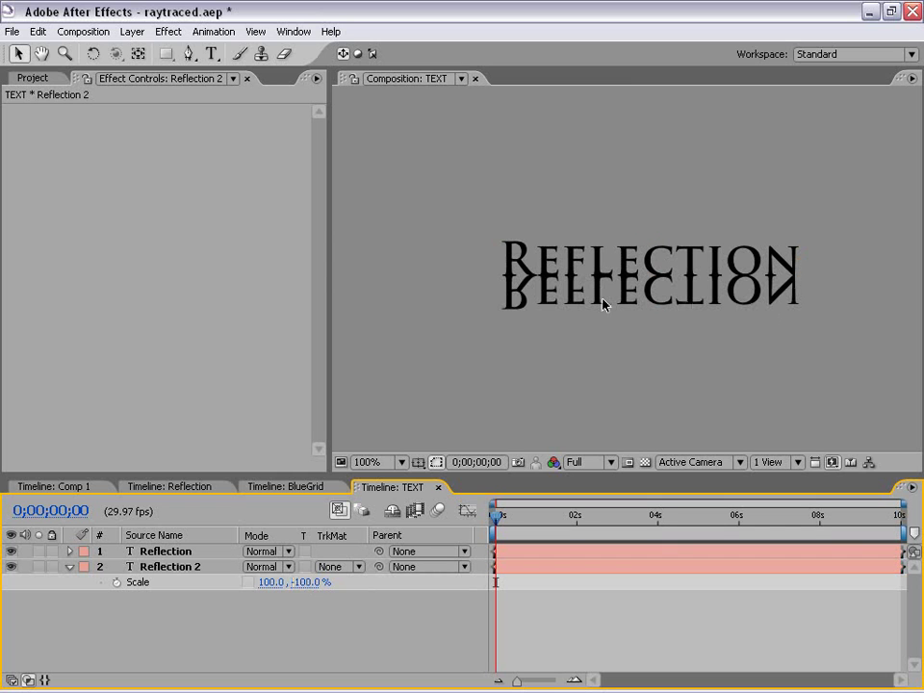
{"action": "scroll", "coordinate": [576, 349], "scroll_direction": "down", "scroll_amount": 2}
{"action": "left_click_drag", "start_coordinate": [646, 334], "coordinate": [634, 318]}
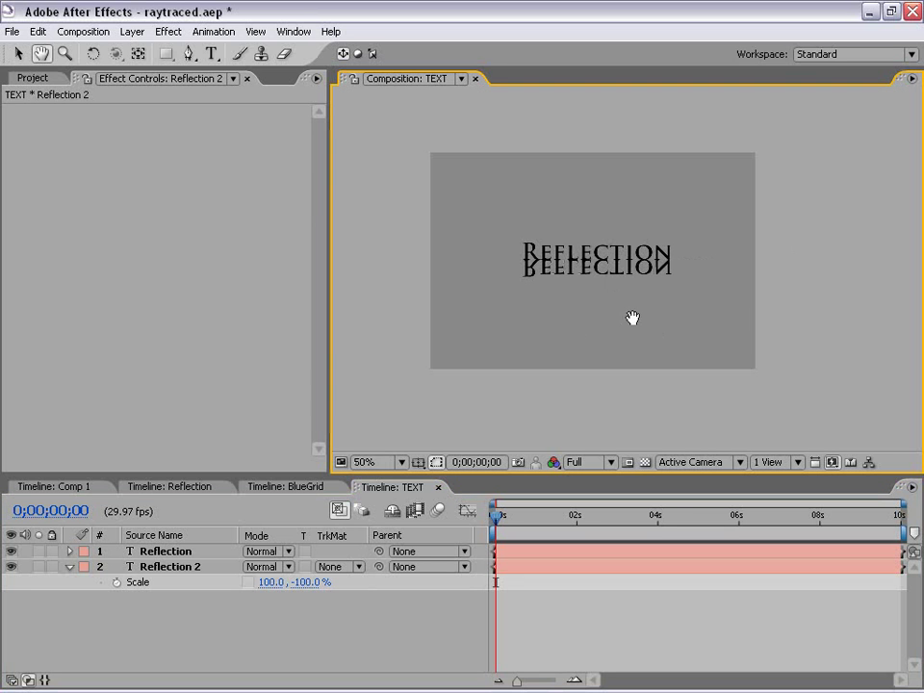
{"action": "scroll", "coordinate": [619, 304], "scroll_direction": "up", "scroll_amount": 2}
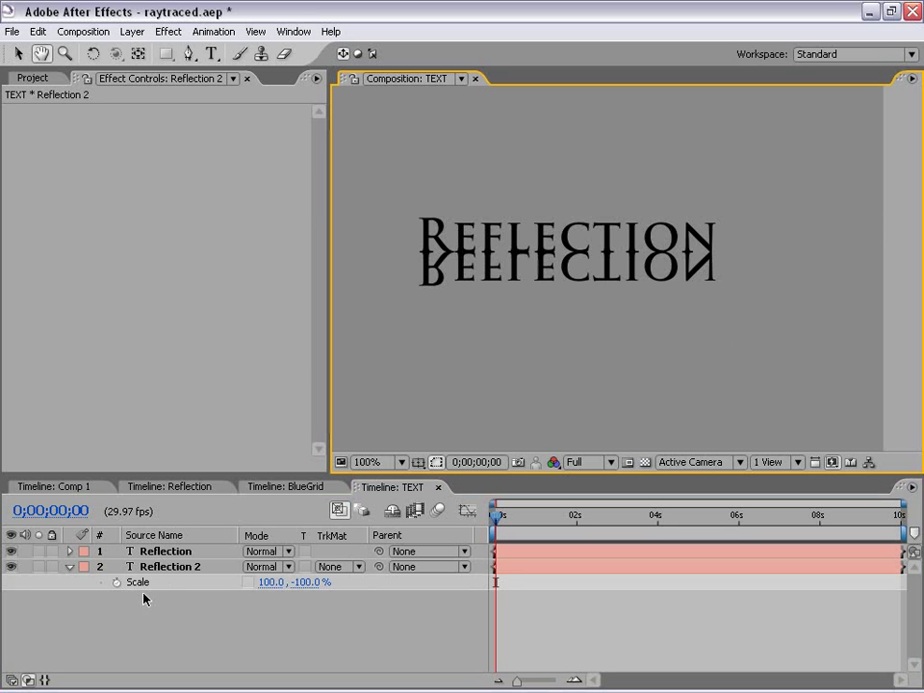
Apply the Linear Wipe effect to the Reflection 2 layer and set its Wipe Angle to 0°
{"action": "left_click", "coordinate": [158, 568]}
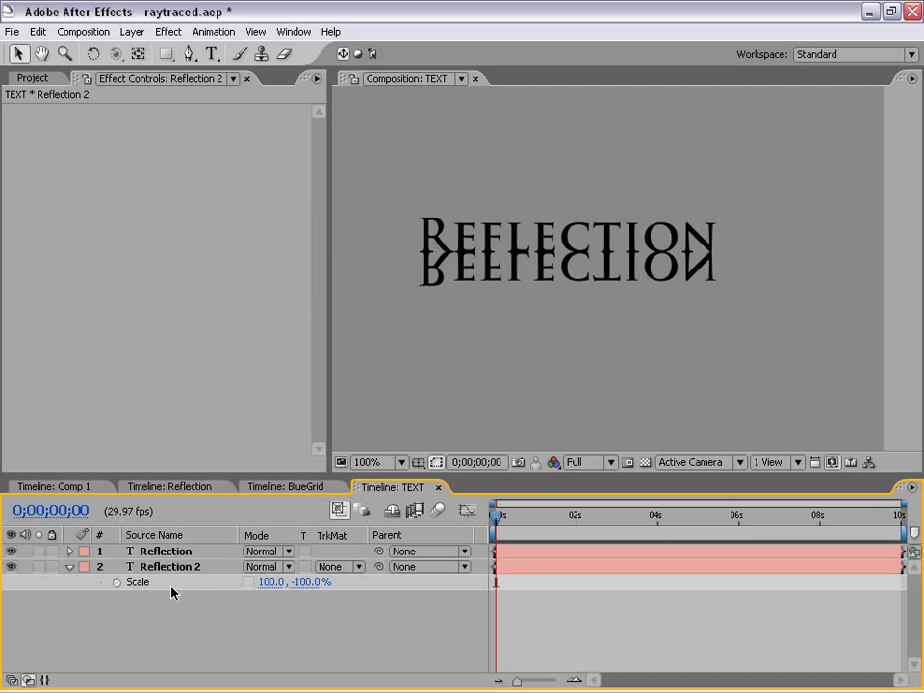
{"action": "left_click", "coordinate": [170, 31]}
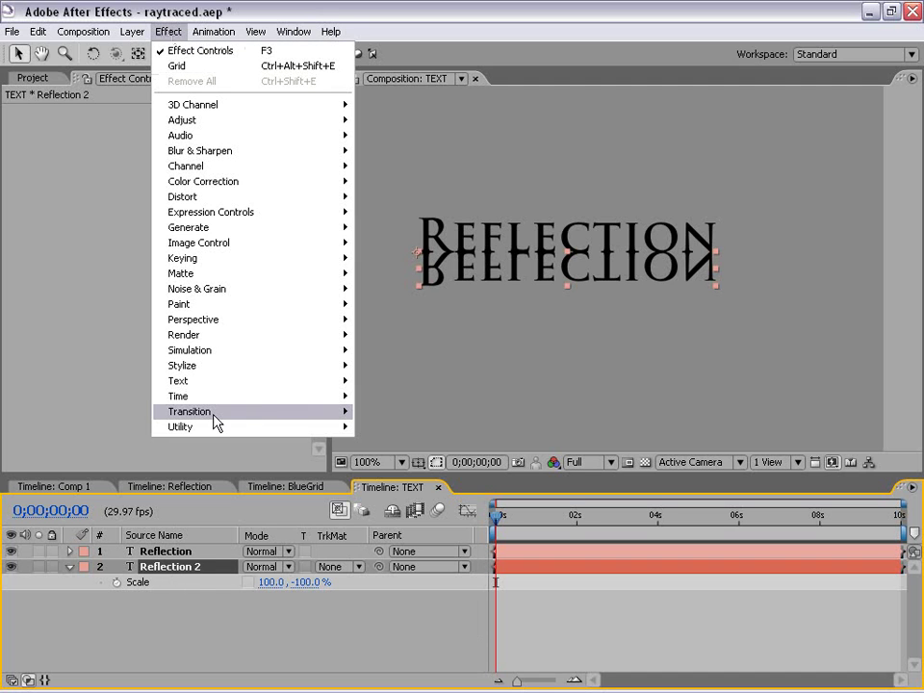
{"action": "mouse_move", "coordinate": [212, 412]}
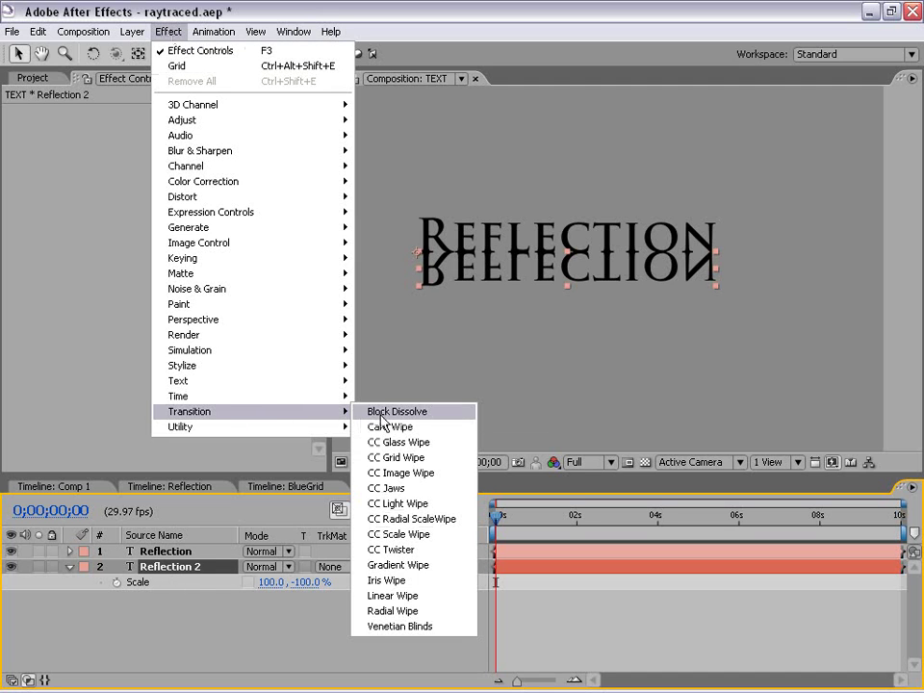
{"action": "left_click", "coordinate": [430, 597]}
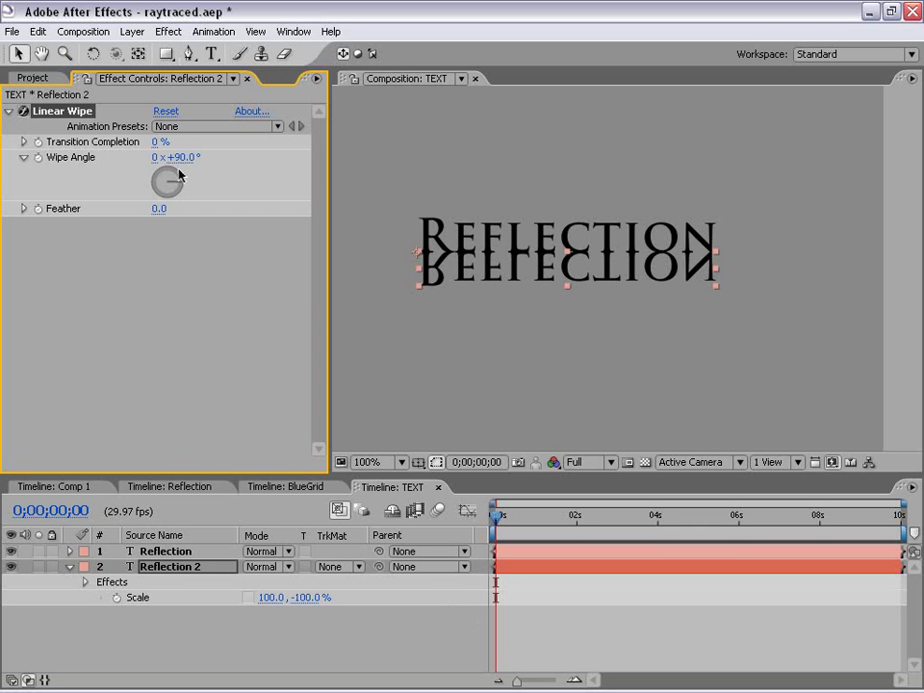
{"action": "left_click", "coordinate": [178, 157]}
{"action": "type", "text": "0"}
{"action": "key", "text": "Return"}
Fade out the mirrored text by setting the Linear Wipe's Transition Completion to 47% and Feather to 23
{"action": "left_click_drag", "start_coordinate": [157, 142], "coordinate": [194, 137]}
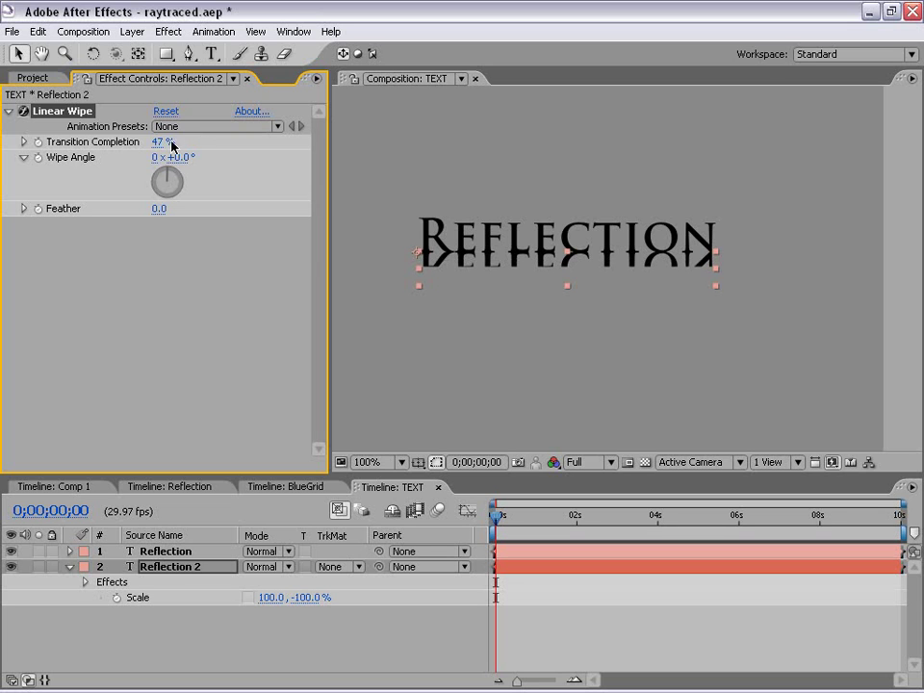
{"action": "mouse_move", "coordinate": [159, 208]}
{"action": "left_mouse_down"}
{"action": "mouse_move", "coordinate": [182, 200]}
{"action": "mouse_move", "coordinate": [170, 199]}
{"action": "left_mouse_up"}
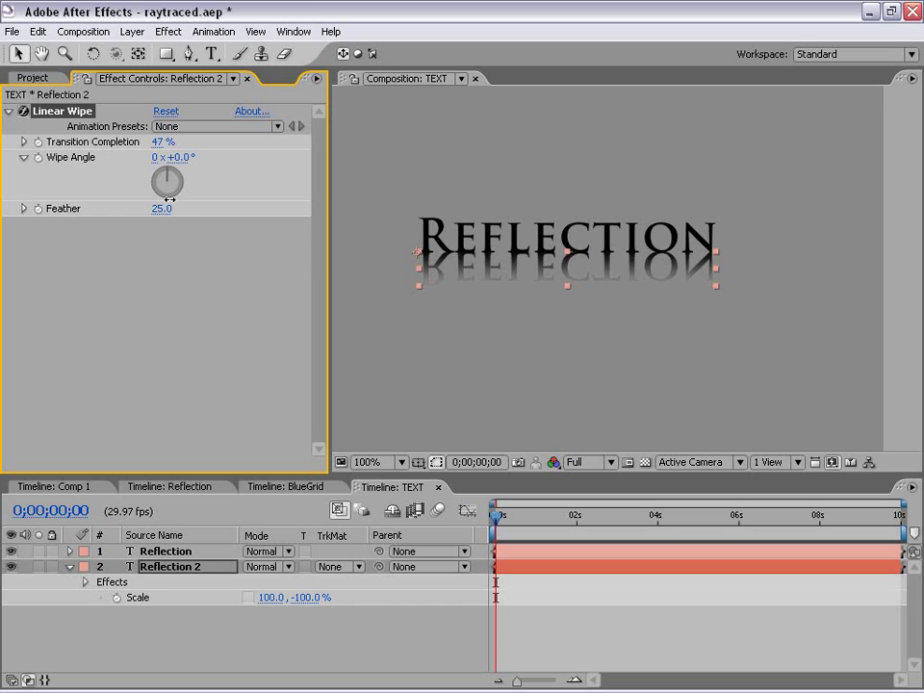
{"action": "left_click", "coordinate": [227, 647]}
Set the Reflection 2 layer's Opacity to 50%
{"action": "left_click", "coordinate": [168, 568]}
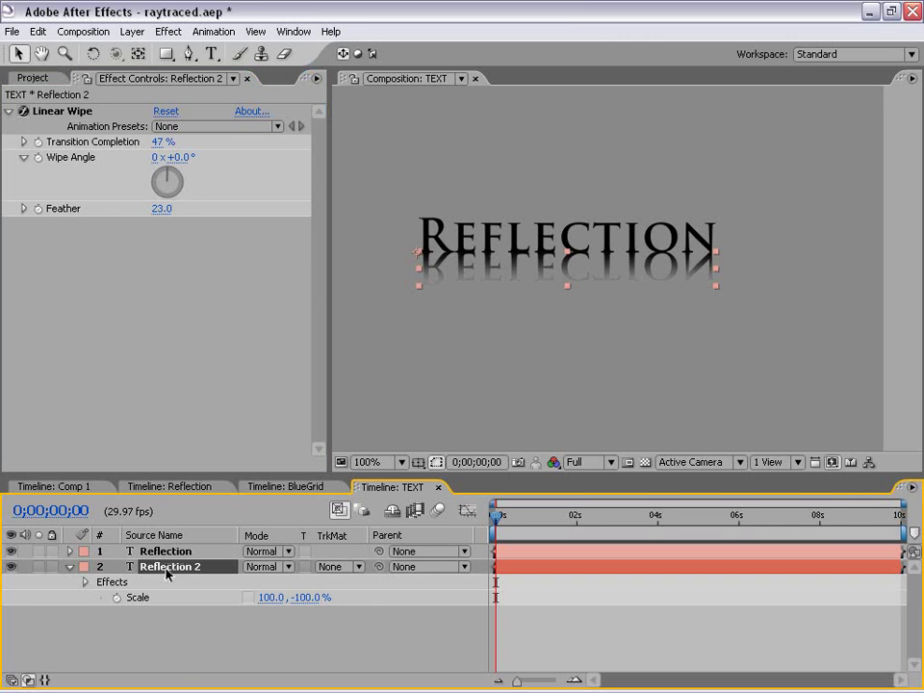
{"action": "key", "text": "t"}
{"action": "left_click", "coordinate": [250, 582]}
{"action": "type", "text": "50"}
{"action": "key", "text": "Return"}
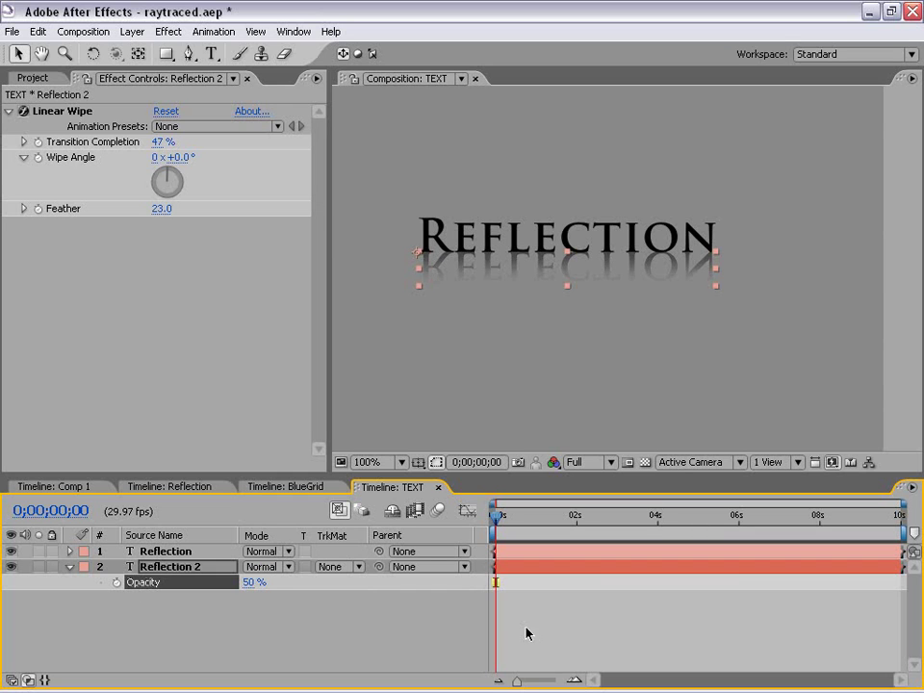
{"action": "left_click", "coordinate": [592, 640]}
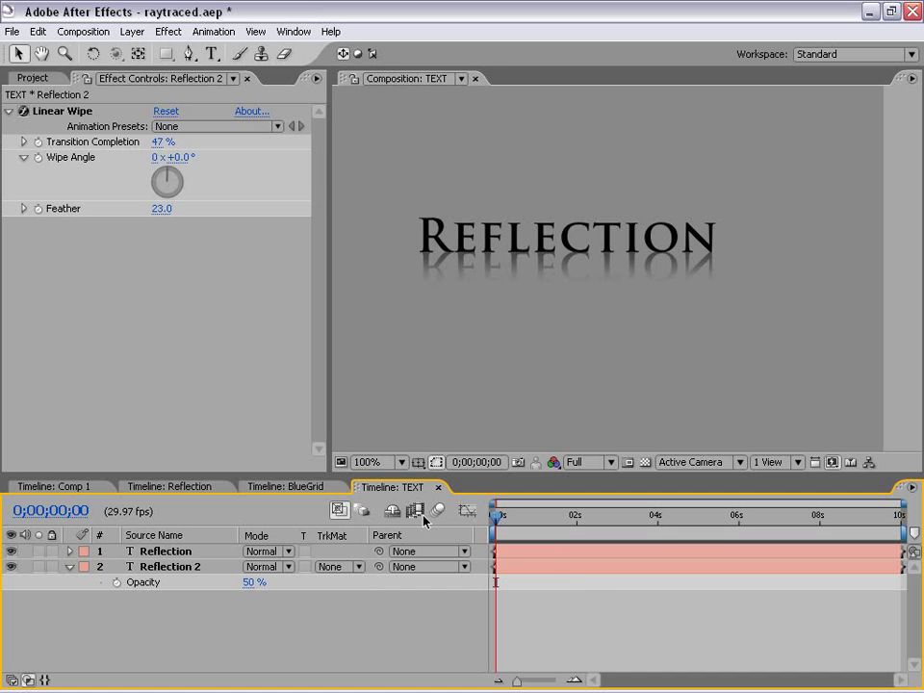
Return to Comp 1, compare the text in the scene with the TEXT precomposition, and save the project
{"action": "left_click", "coordinate": [62, 487]}
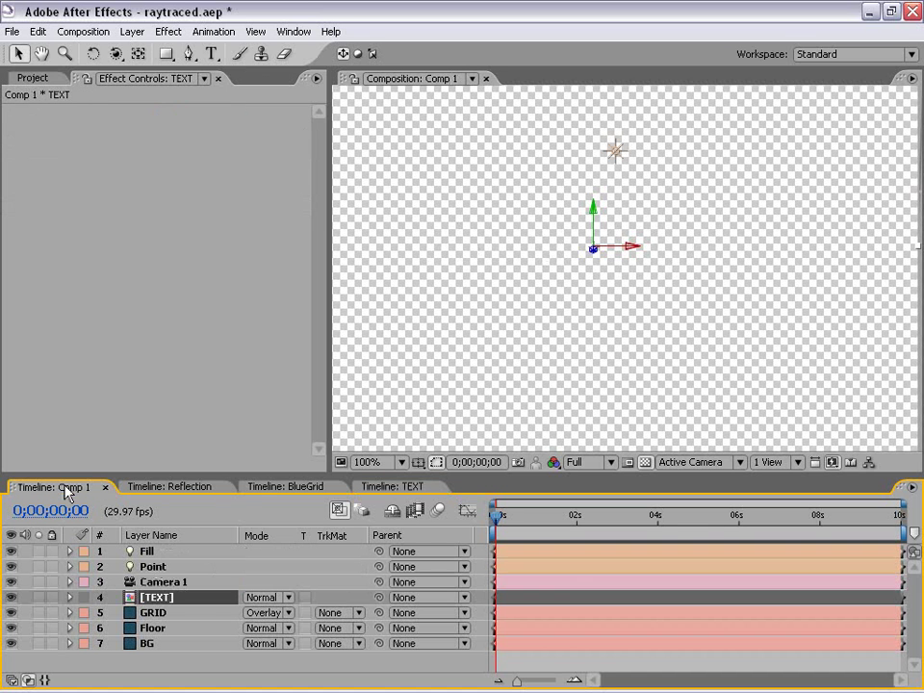
{"action": "key", "text": "comma"}
{"action": "key", "text": "comma"}
{"action": "scroll", "coordinate": [644, 321], "scroll_direction": "up", "scroll_amount": 2}
{"action": "scroll", "coordinate": [691, 314], "scroll_direction": "down", "scroll_amount": 2}
{"action": "left_click_drag", "start_coordinate": [691, 314], "coordinate": [641, 308]}
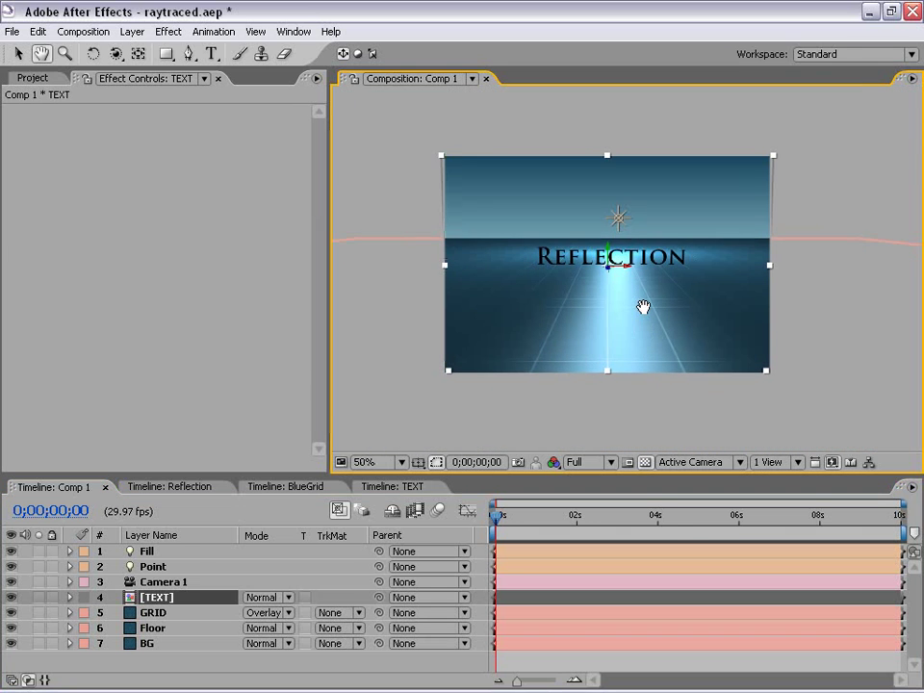
{"action": "left_click", "coordinate": [399, 487]}
{"action": "left_click", "coordinate": [58, 488]}
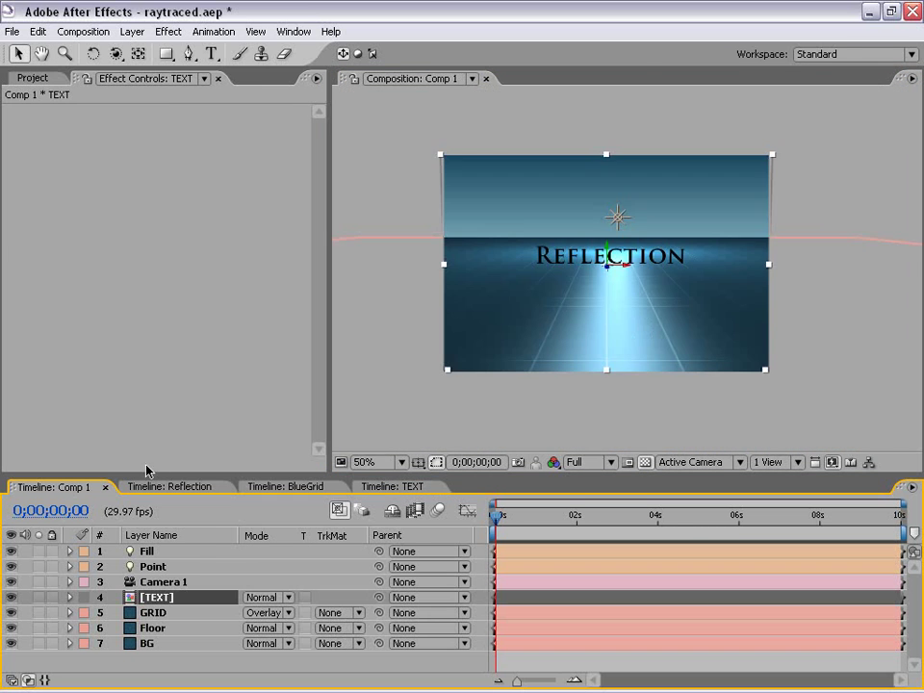
{"action": "key", "text": "ctrl+s"}
Try raising the TEXT layer slightly in Comp 1 to bring the mirrored letters above the floor
{"action": "scroll", "coordinate": [650, 245], "scroll_direction": "up", "scroll_amount": 1}
{"action": "left_click_drag", "start_coordinate": [590, 246], "coordinate": [590, 221]}
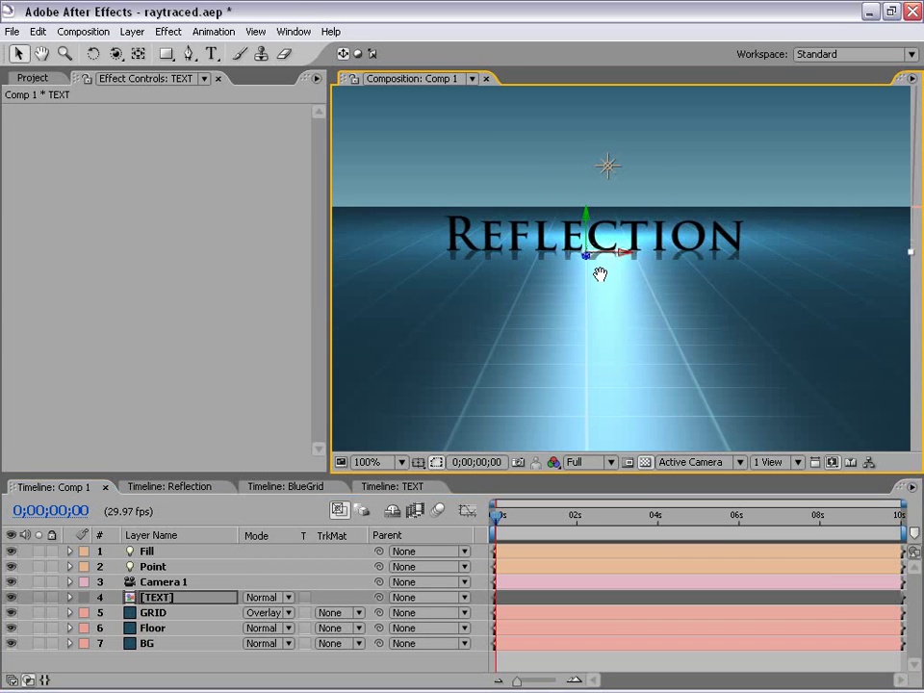
{"action": "left_click_drag", "start_coordinate": [599, 273], "coordinate": [638, 281]}
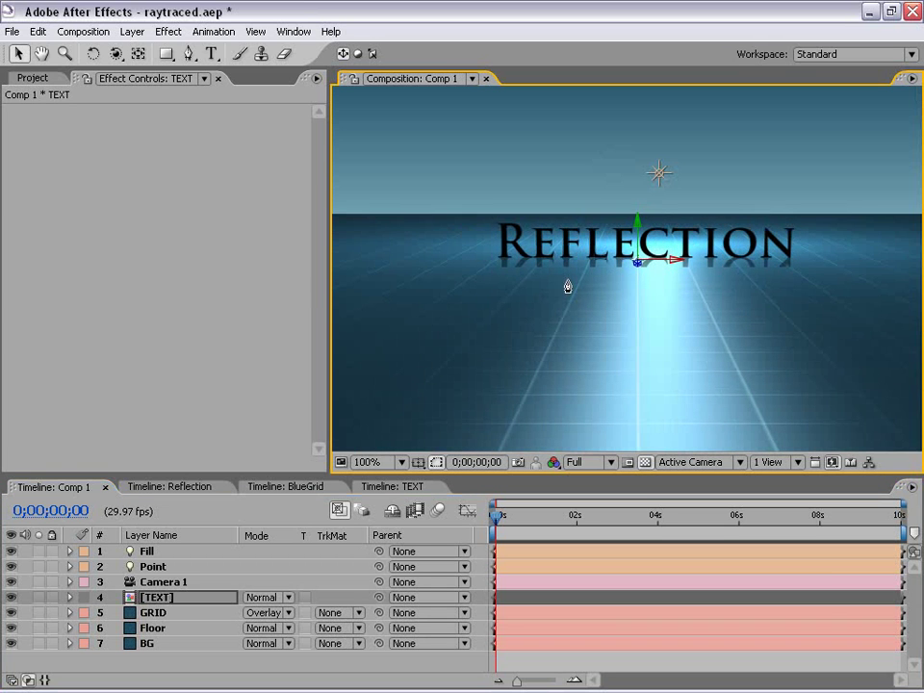
{"action": "key", "text": "comma"}
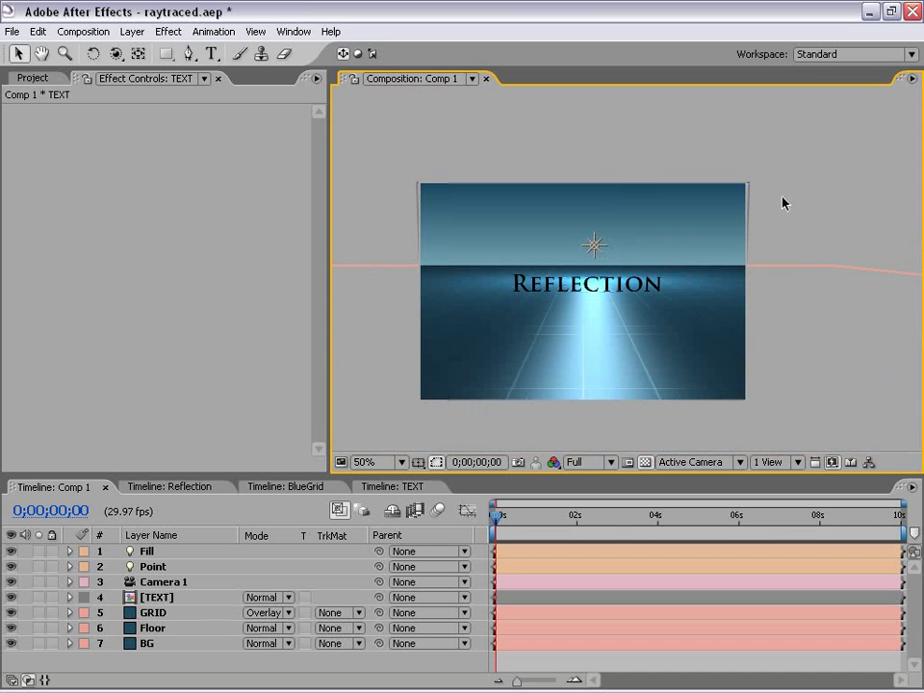
Check the text against the floor in Comp 1 and add a new adjustment layer
{"action": "left_click", "coordinate": [747, 199]}
{"action": "key", "text": "period"}
{"action": "left_click_drag", "start_coordinate": [738, 225], "coordinate": [920, 235]}
{"action": "left_click_drag", "start_coordinate": [799, 108], "coordinate": [810, 114]}
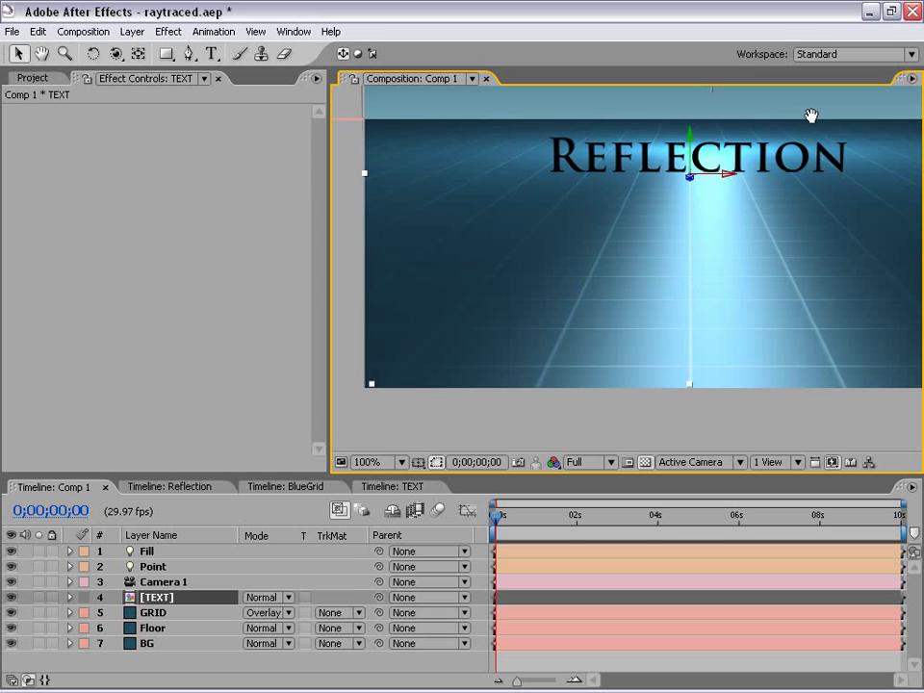
{"action": "key", "text": "comma"}
{"action": "left_click_drag", "start_coordinate": [666, 261], "coordinate": [623, 311]}
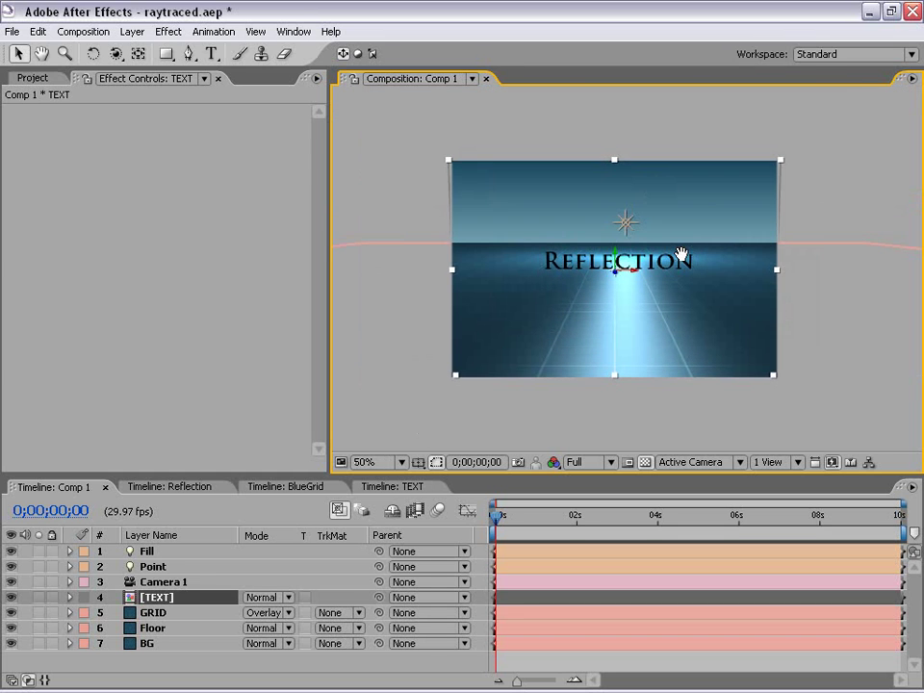
{"action": "left_click", "coordinate": [483, 130]}
{"action": "left_click", "coordinate": [133, 32]}
{"action": "mouse_move", "coordinate": [139, 50]}
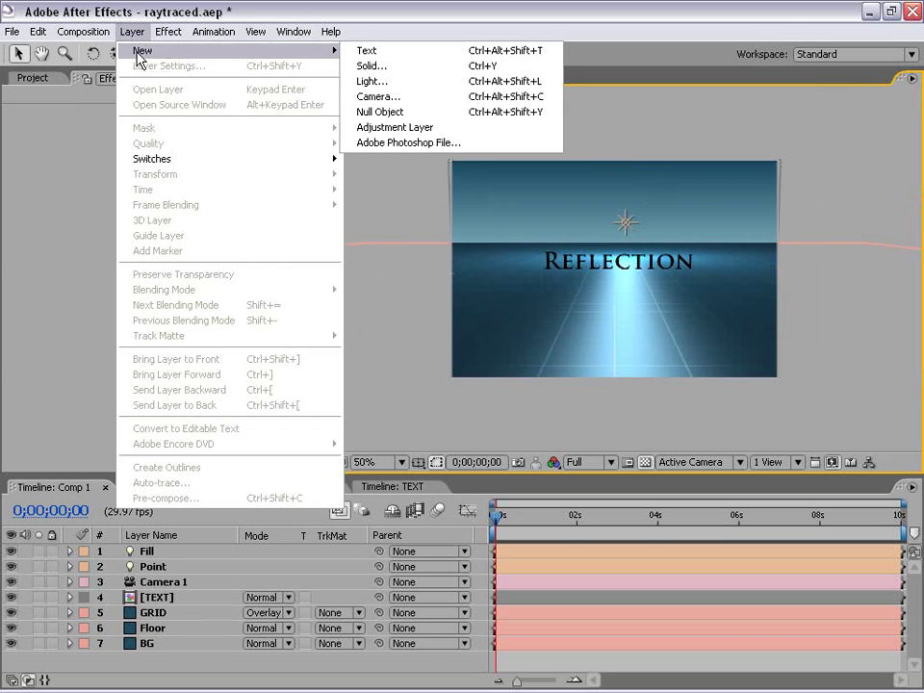
{"action": "left_click", "coordinate": [431, 125]}
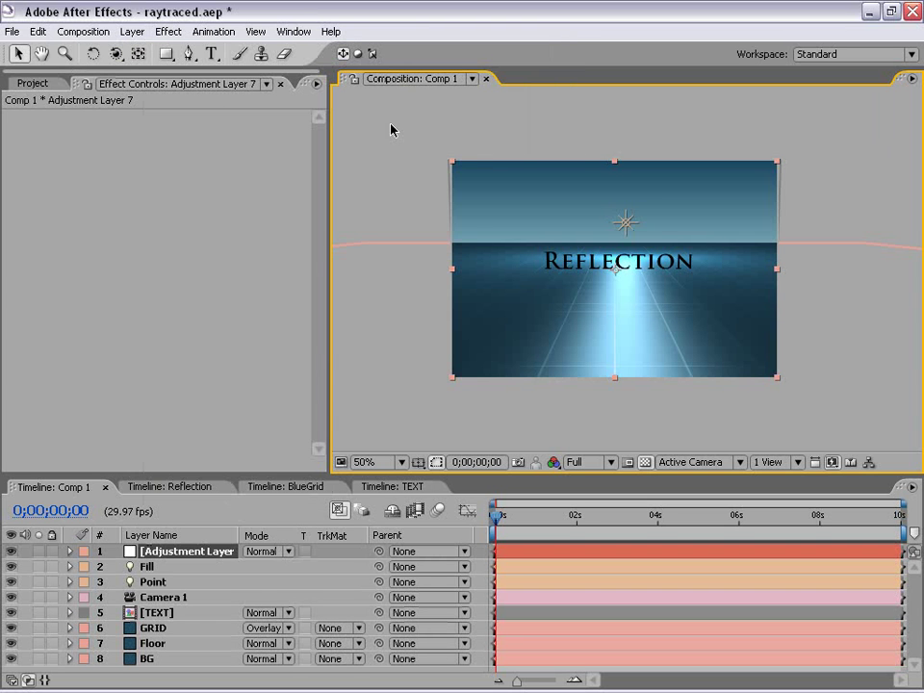
Try darkening the scene with a Curves effect on the adjustment layer, and delete the effect
{"action": "left_click", "coordinate": [167, 31]}
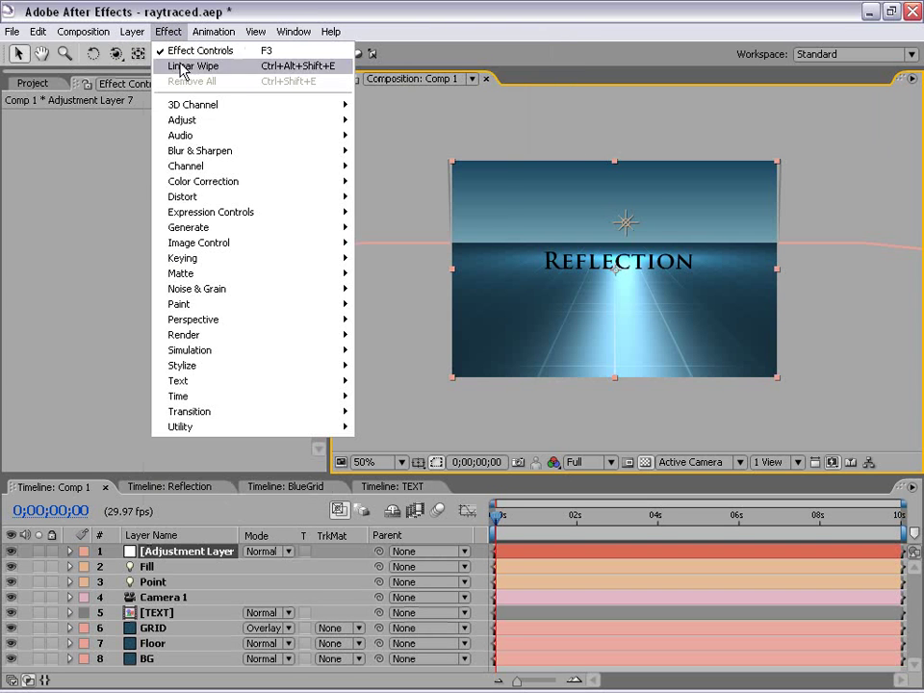
{"action": "mouse_move", "coordinate": [289, 181]}
{"action": "left_click", "coordinate": [381, 320]}
{"action": "left_click_drag", "start_coordinate": [166, 231], "coordinate": [144, 265]}
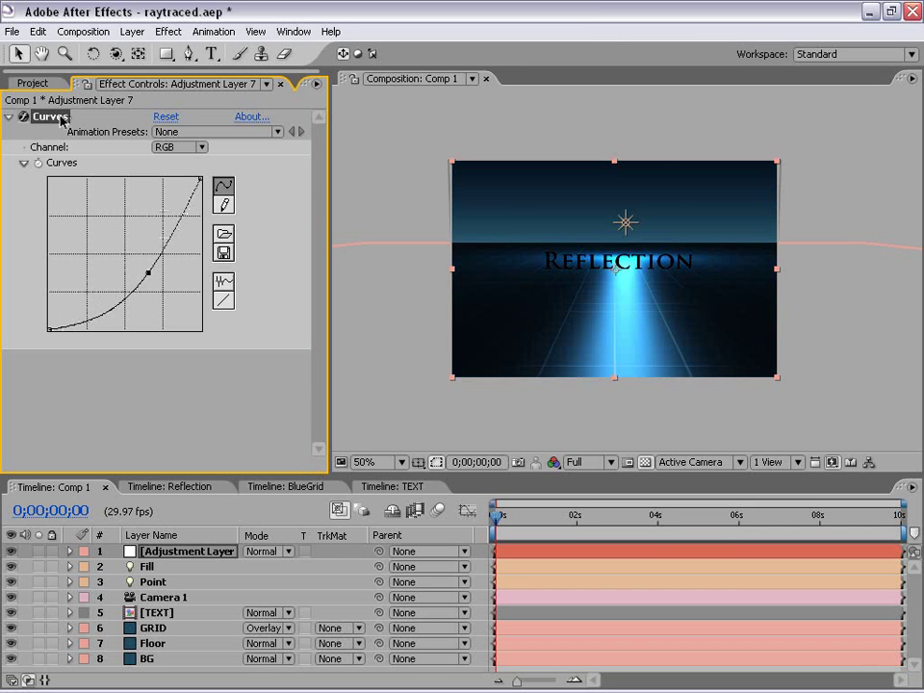
{"action": "key", "text": "Delete"}
{"action": "left_click", "coordinate": [555, 138]}
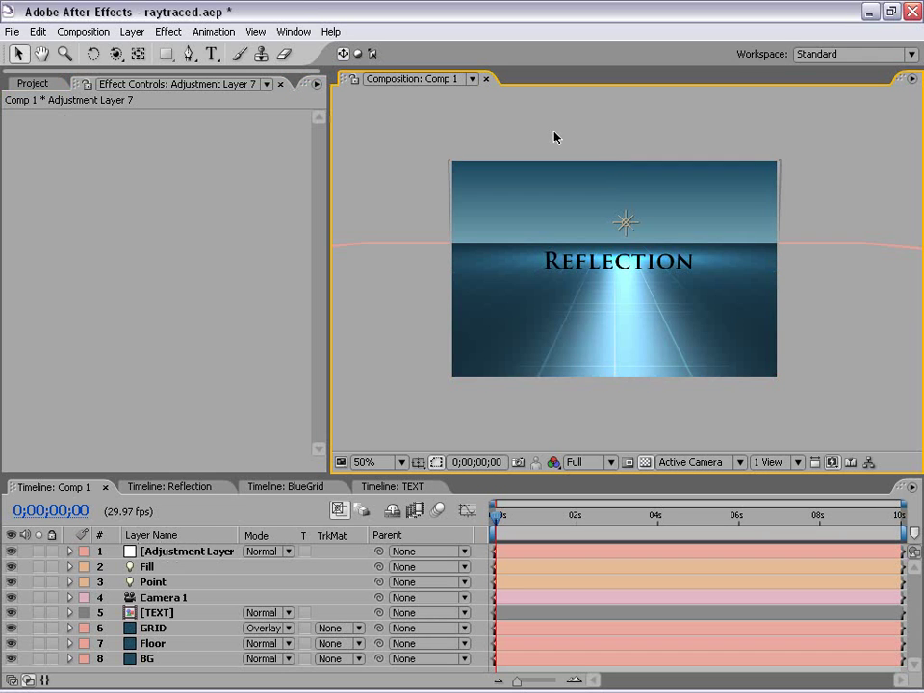
Rename the adjustment layer as Divider and move it between the TEXT and GRID layers
{"action": "left_click_drag", "start_coordinate": [227, 478], "coordinate": [228, 420]}
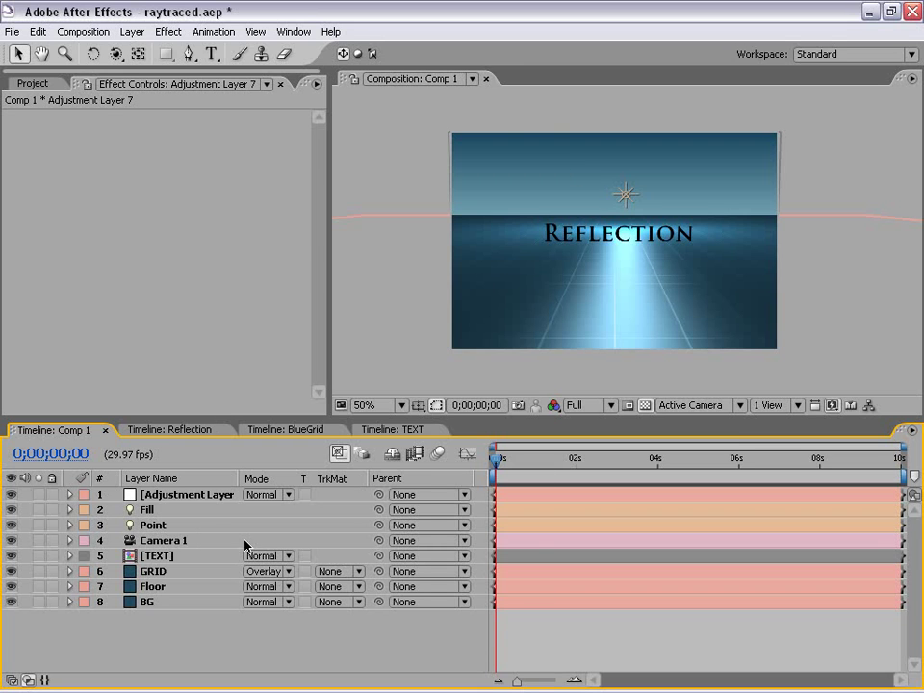
{"action": "left_click", "coordinate": [190, 497]}
{"action": "left_click", "coordinate": [191, 494]}
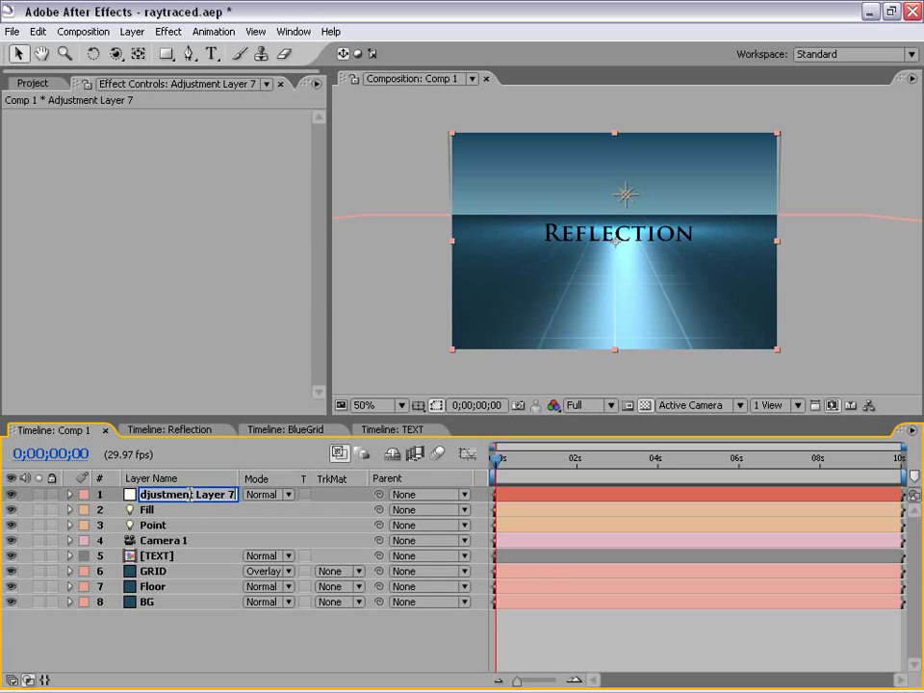
{"action": "type", "text": "Divider"}
{"action": "key", "text": "Return"}
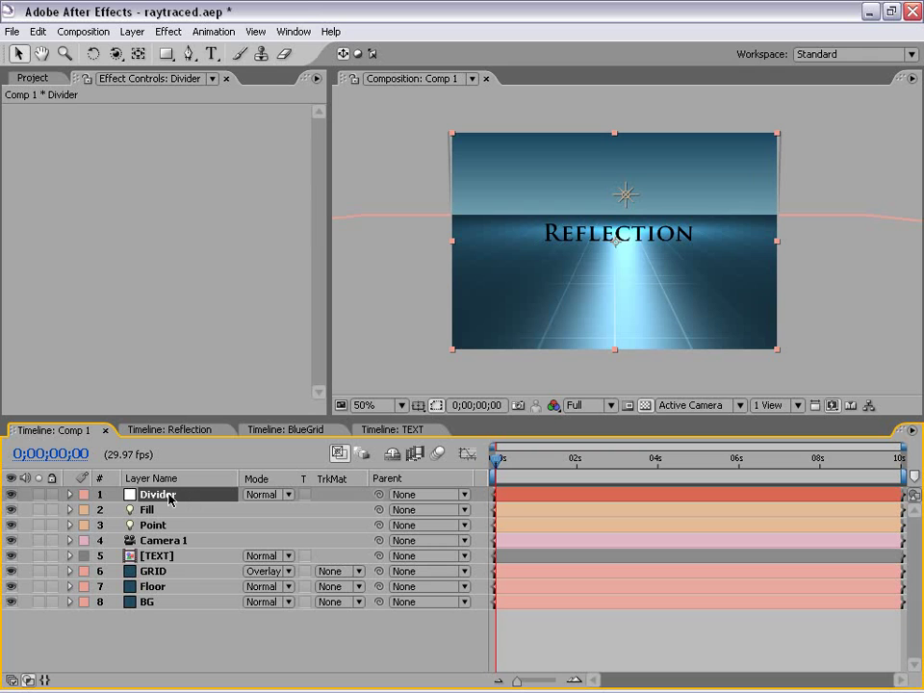
{"action": "left_click_drag", "start_coordinate": [164, 496], "coordinate": [165, 572]}
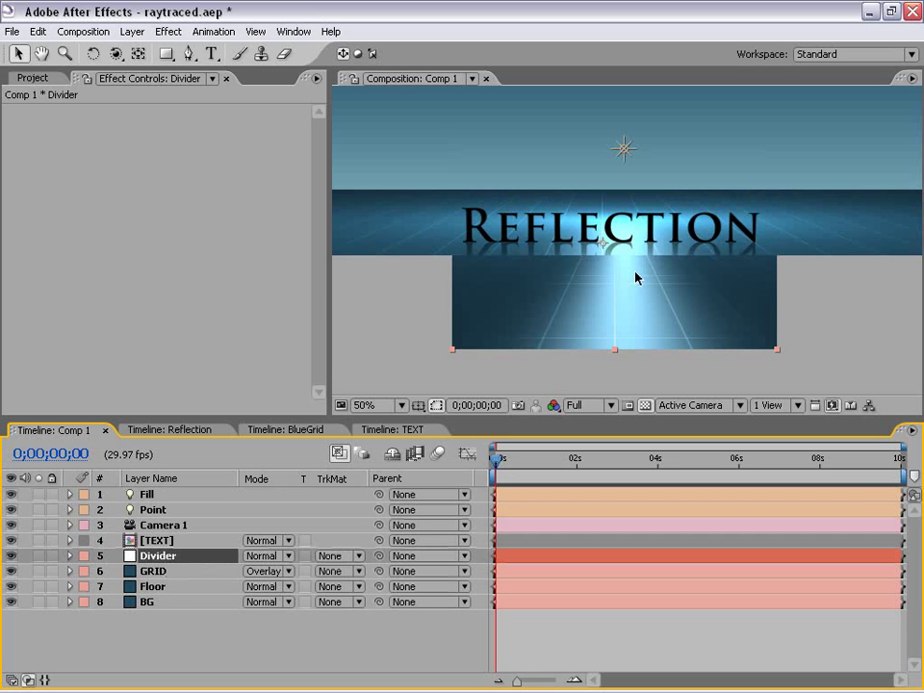
Orbit the camera around the text to check the reflection, and undo the orbit
{"action": "scroll", "coordinate": [636, 277], "scroll_direction": "up", "scroll_amount": 2}
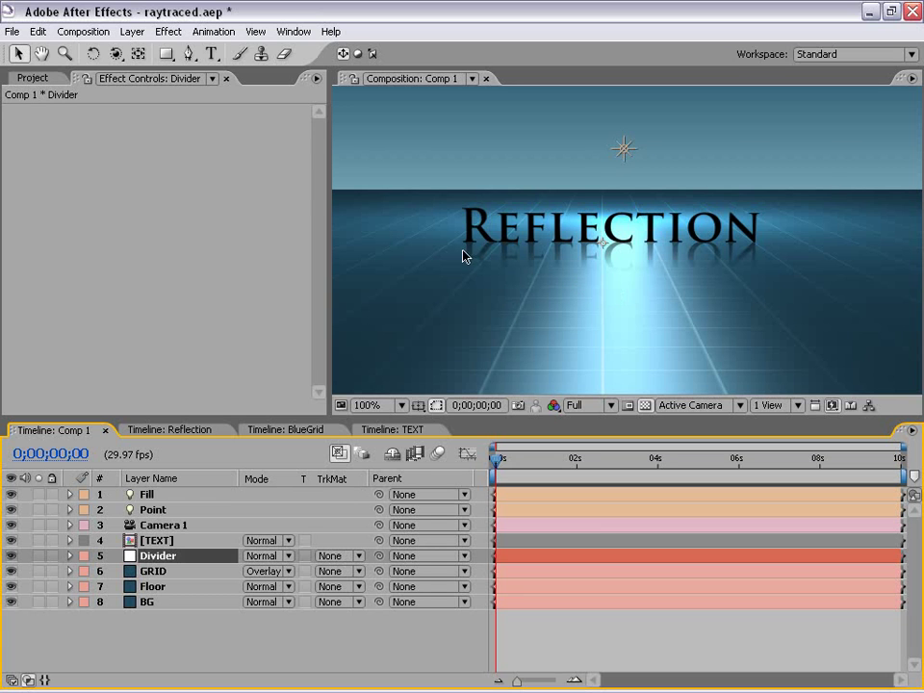
{"action": "key", "text": "c"}
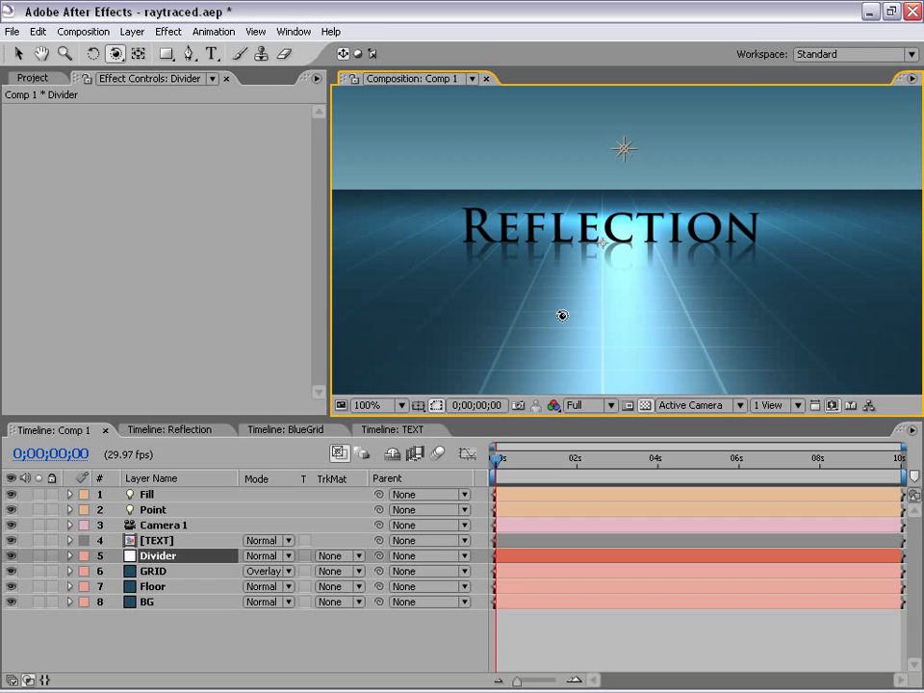
{"action": "left_click_drag", "start_coordinate": [495, 274], "coordinate": [688, 278]}
{"action": "key", "text": "ctrl+z"}
Solo the TEXT layer and, separately, the GRID and Floor layers to examine each group, and show all layers again
{"action": "left_click", "coordinate": [159, 544]}
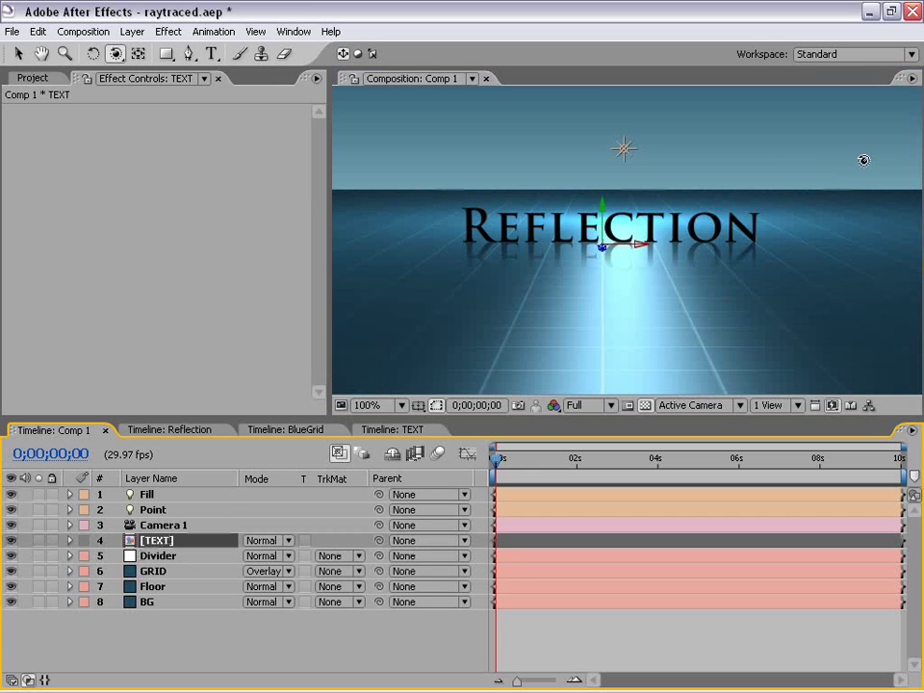
{"action": "left_click", "coordinate": [41, 544]}
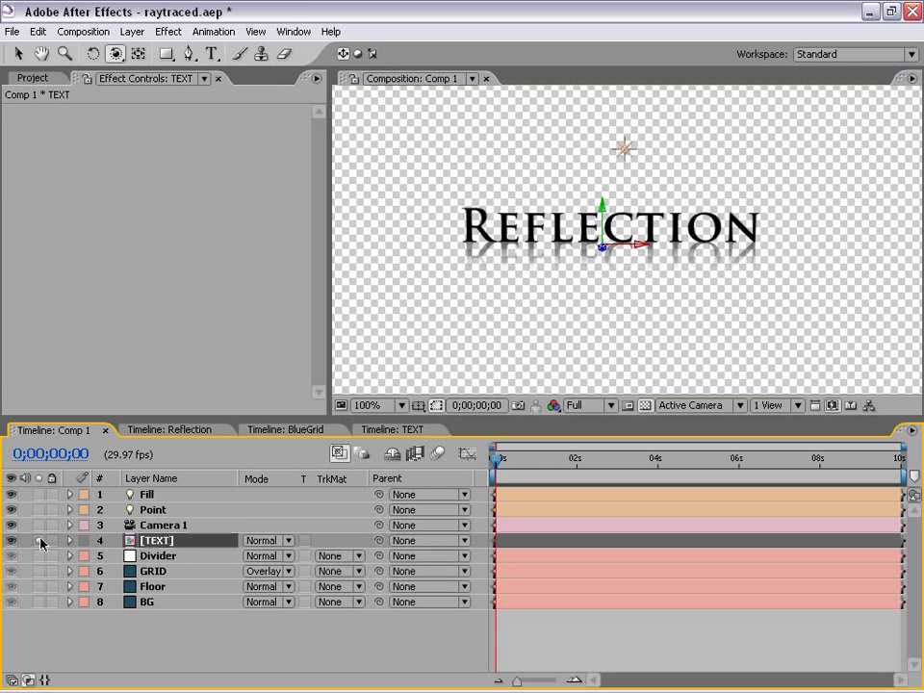
{"action": "left_click", "coordinate": [40, 544]}
{"action": "left_click", "coordinate": [38, 571]}
{"action": "left_click", "coordinate": [38, 587]}
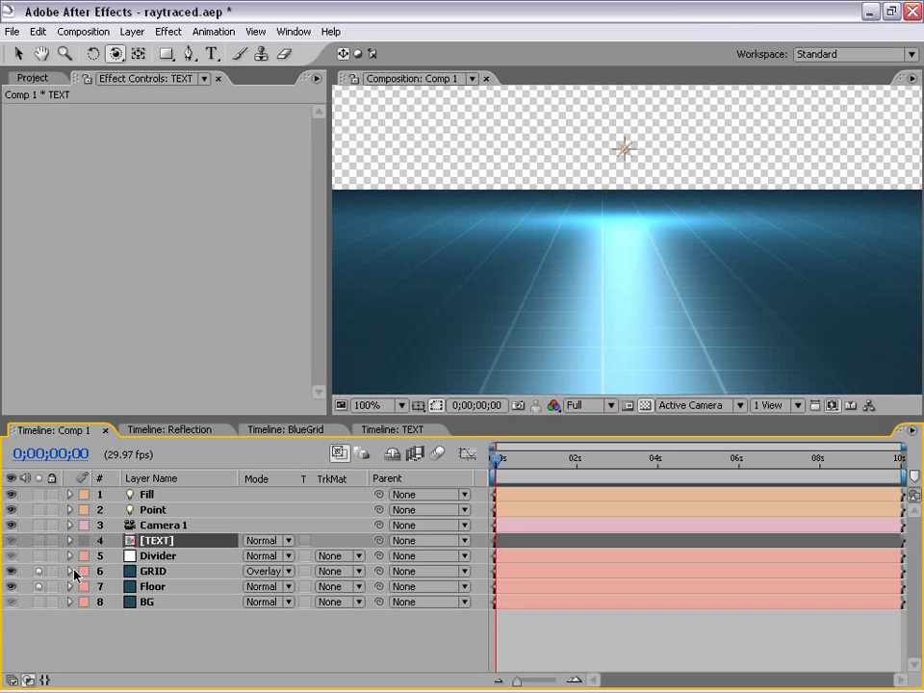
{"action": "left_click", "coordinate": [38, 571]}
{"action": "left_click", "coordinate": [38, 586]}
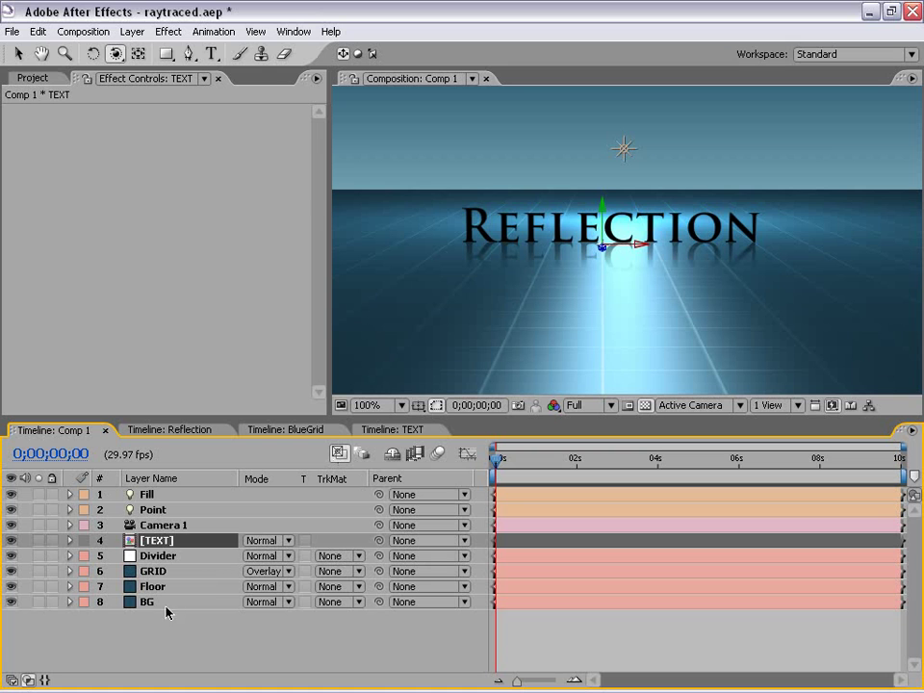
{"action": "key", "text": "v"}
Switch the Divider layer's visibility off and back on to compare the floor reflection
{"action": "left_click", "coordinate": [52, 558]}
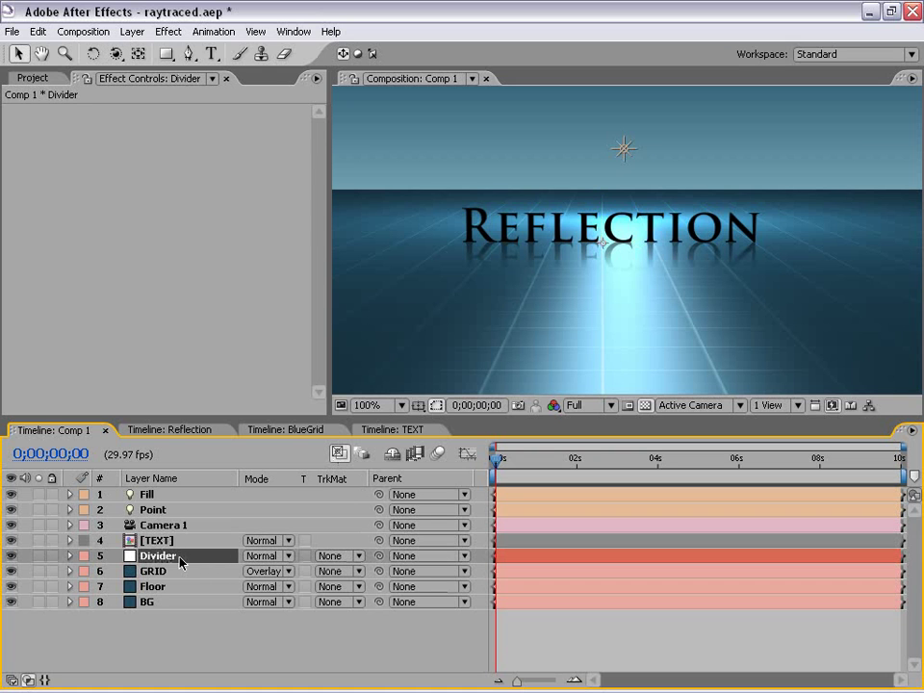
{"action": "left_click", "coordinate": [12, 557]}
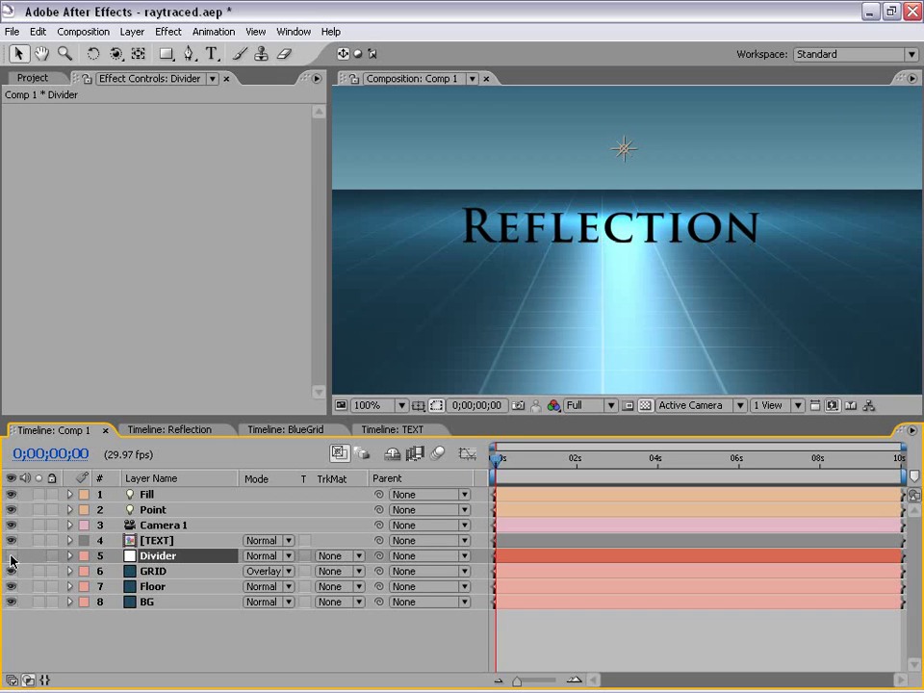
{"action": "left_click", "coordinate": [11, 558]}
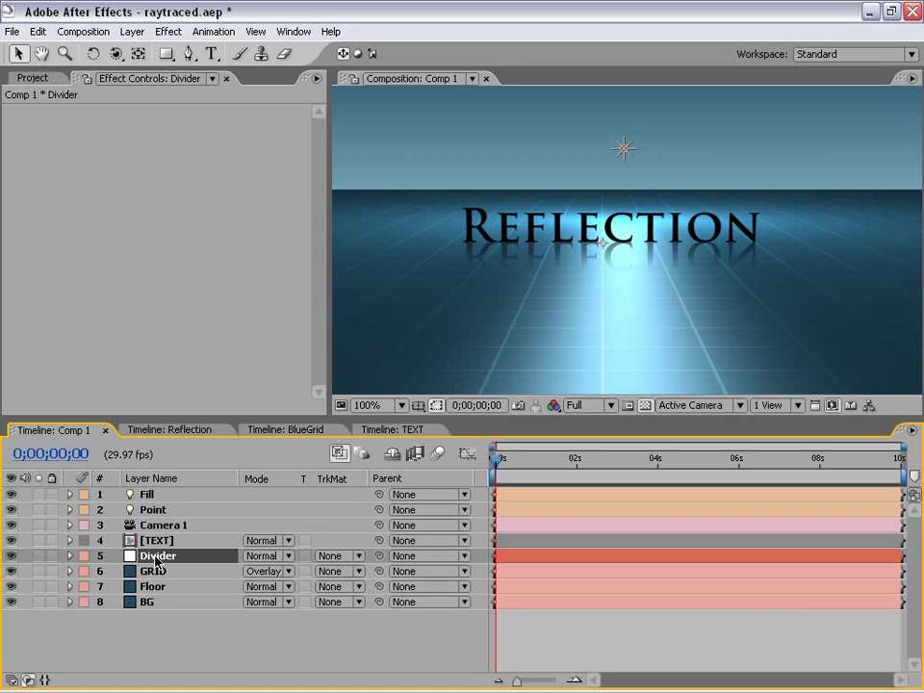
{"action": "left_click", "coordinate": [593, 639]}
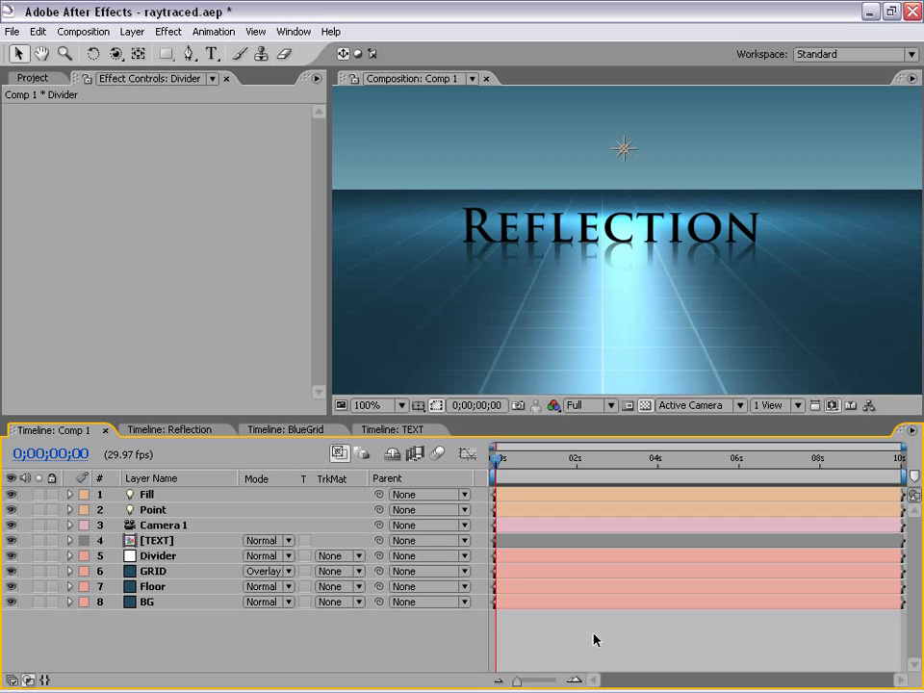
Try another camera orbit around the reflected text, undo it, and save the project
{"action": "left_click", "coordinate": [115, 54]}
{"action": "left_click_drag", "start_coordinate": [821, 295], "coordinate": [761, 297]}
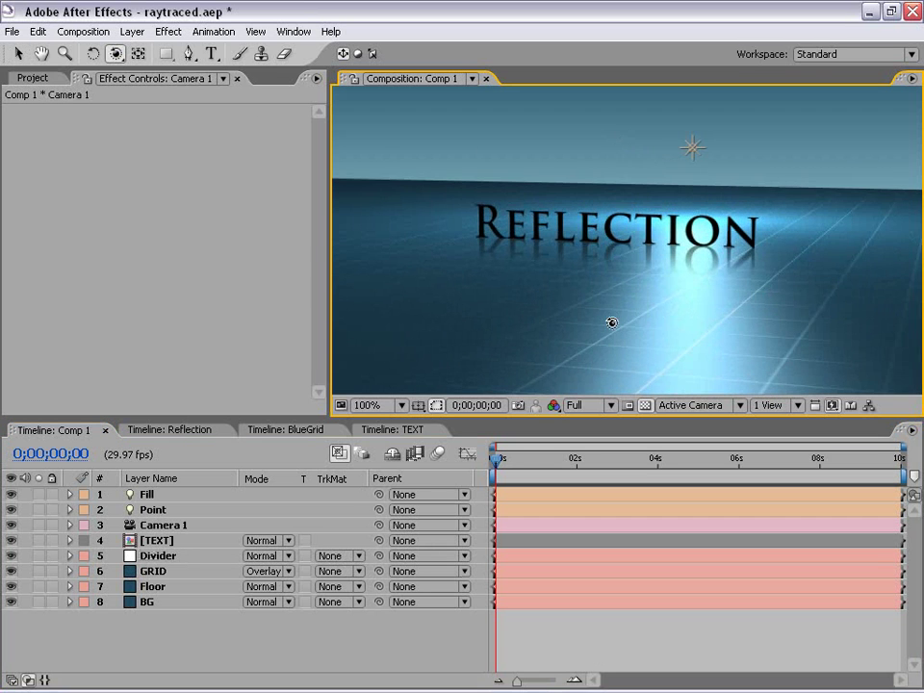
{"action": "key", "text": "ctrl+z"}
{"action": "key", "text": "v"}
{"action": "key", "text": "ctrl+s"}
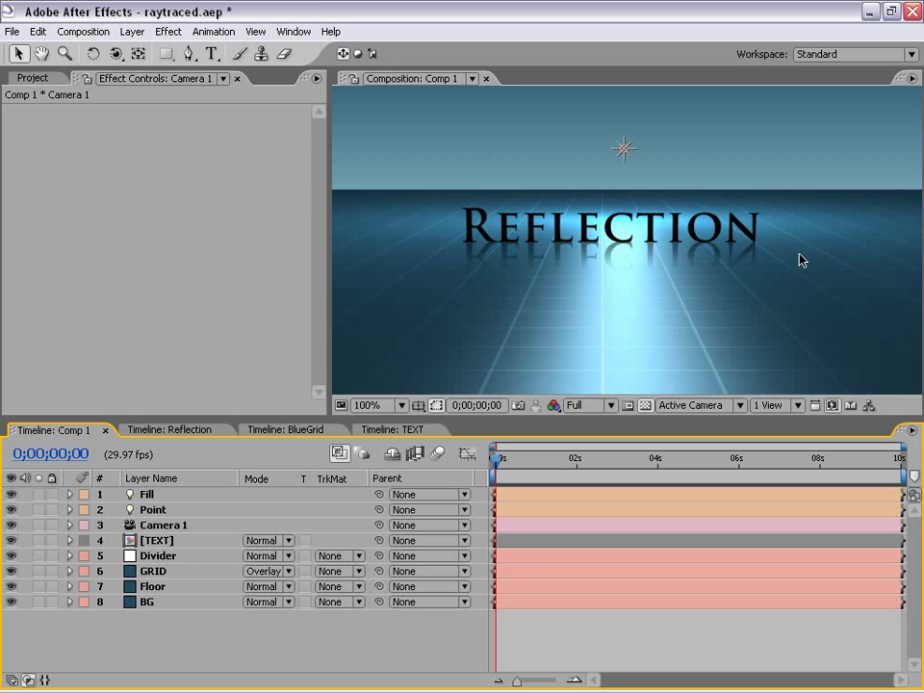
Open the TEXT composition and add a new 720 × 480 pixel solid
{"action": "left_click", "coordinate": [403, 429]}
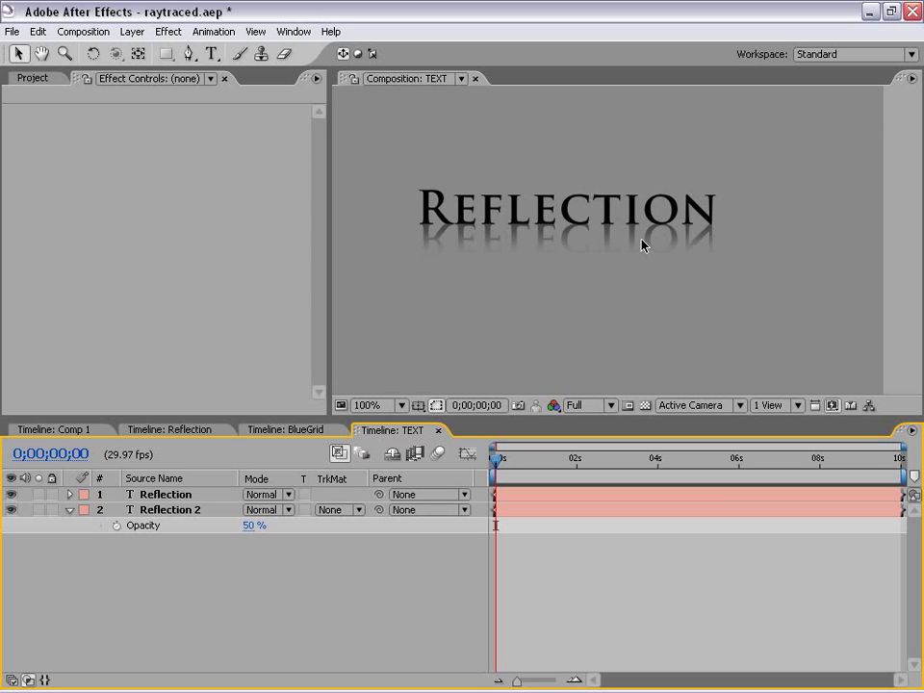
{"action": "left_click", "coordinate": [132, 32]}
{"action": "left_click", "coordinate": [132, 31]}
{"action": "left_click", "coordinate": [132, 32]}
{"action": "mouse_move", "coordinate": [136, 53]}
{"action": "left_click", "coordinate": [386, 67]}
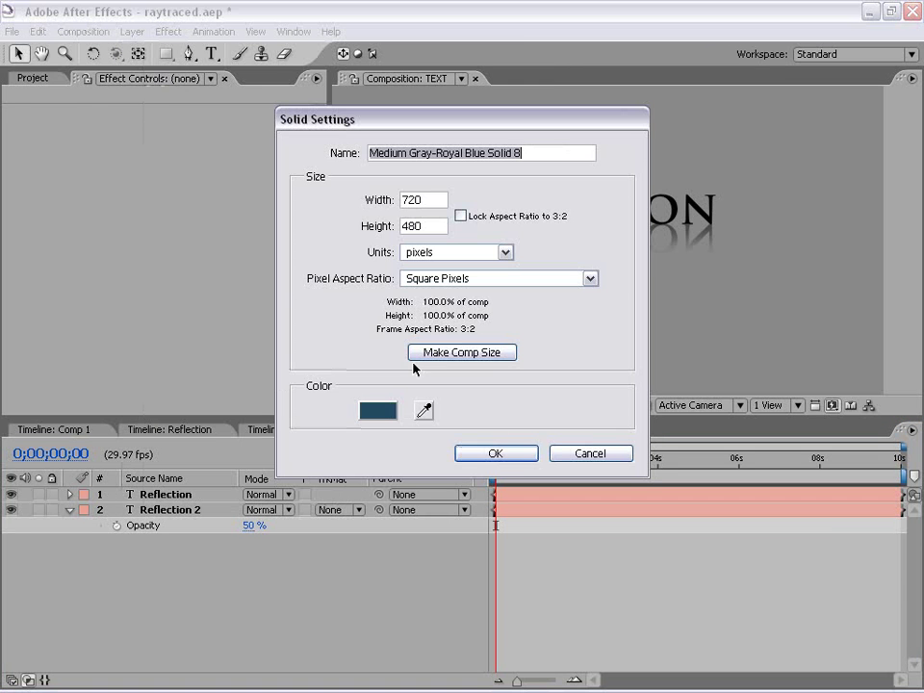
{"action": "left_click", "coordinate": [474, 452]}
{"action": "scroll", "coordinate": [567, 330], "scroll_direction": "down", "scroll_amount": 1}
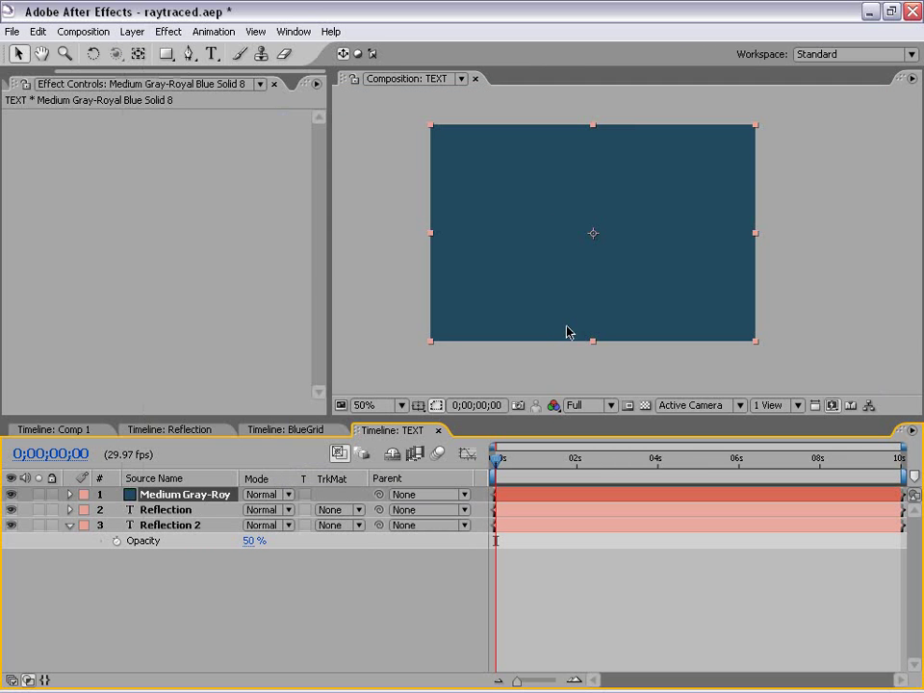
Apply a Ramp effect to the new solid in the TEXT composition
{"action": "left_click", "coordinate": [170, 32]}
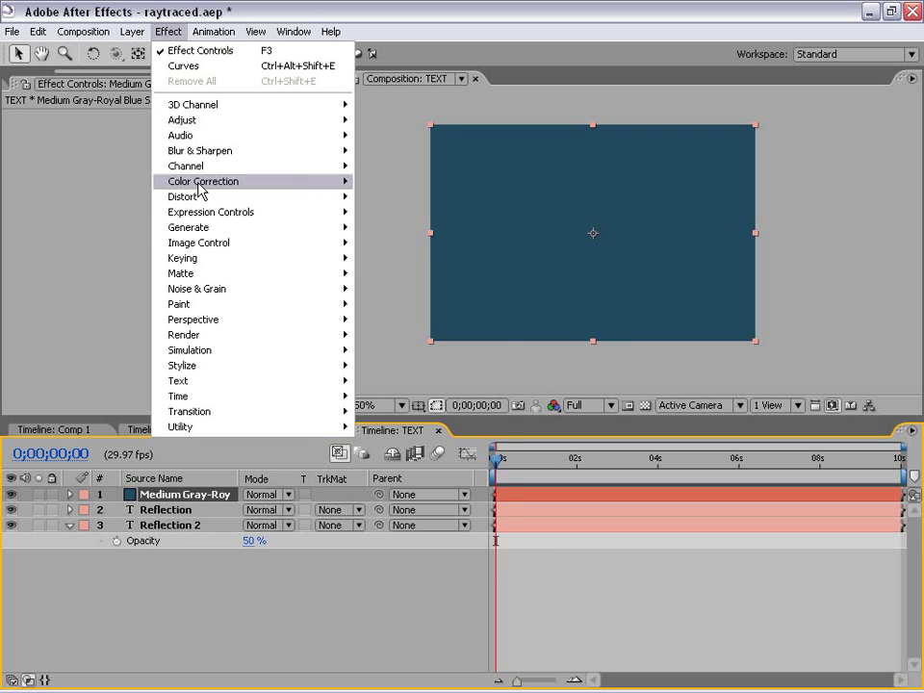
{"action": "mouse_move", "coordinate": [203, 228]}
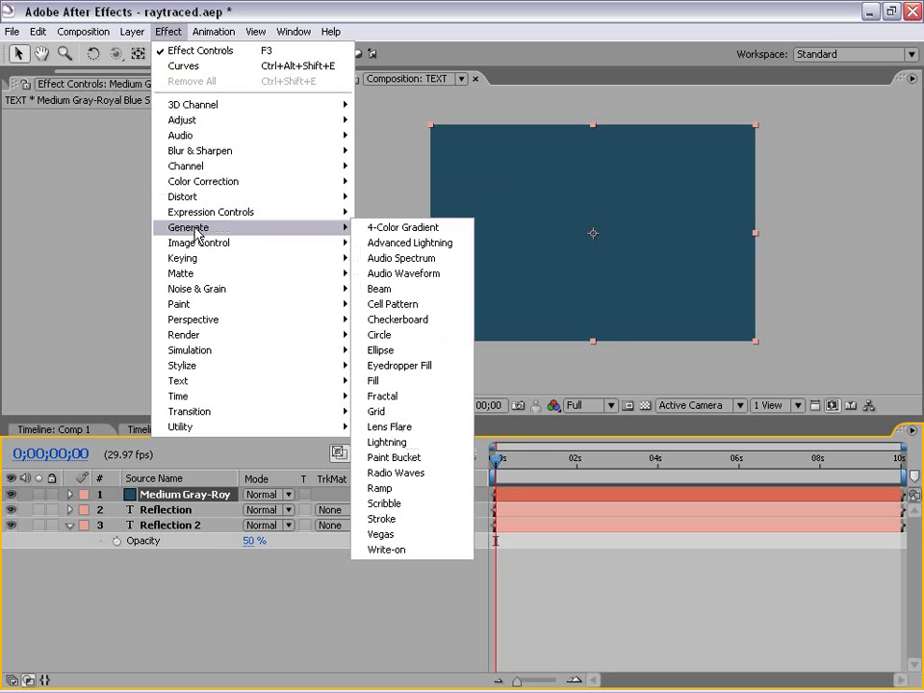
{"action": "left_click", "coordinate": [414, 489]}
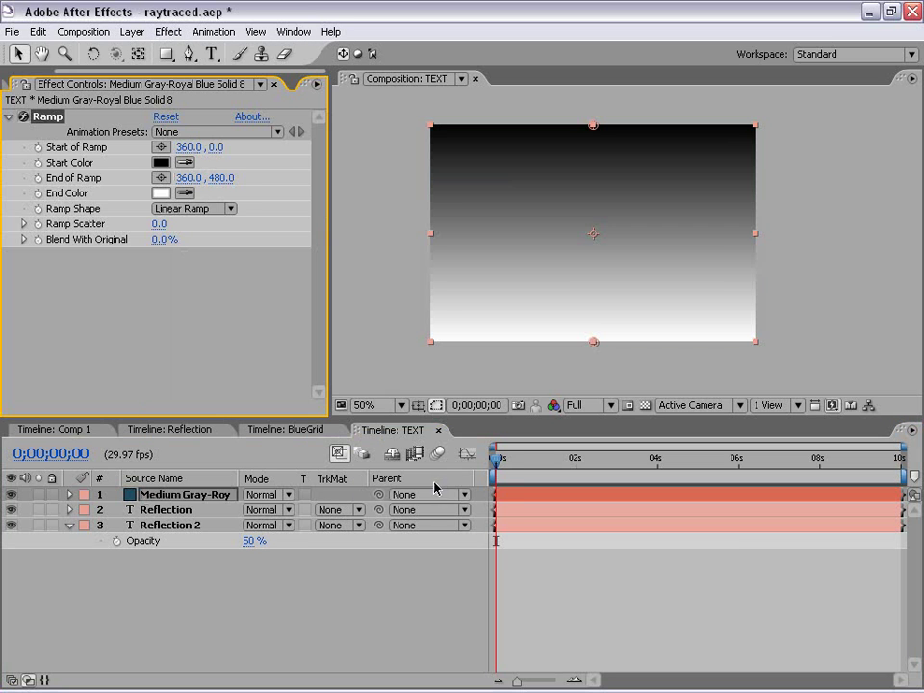
Set the ramp solid's Opacity to 50%
{"action": "left_click", "coordinate": [161, 496]}
{"action": "key", "text": "t"}
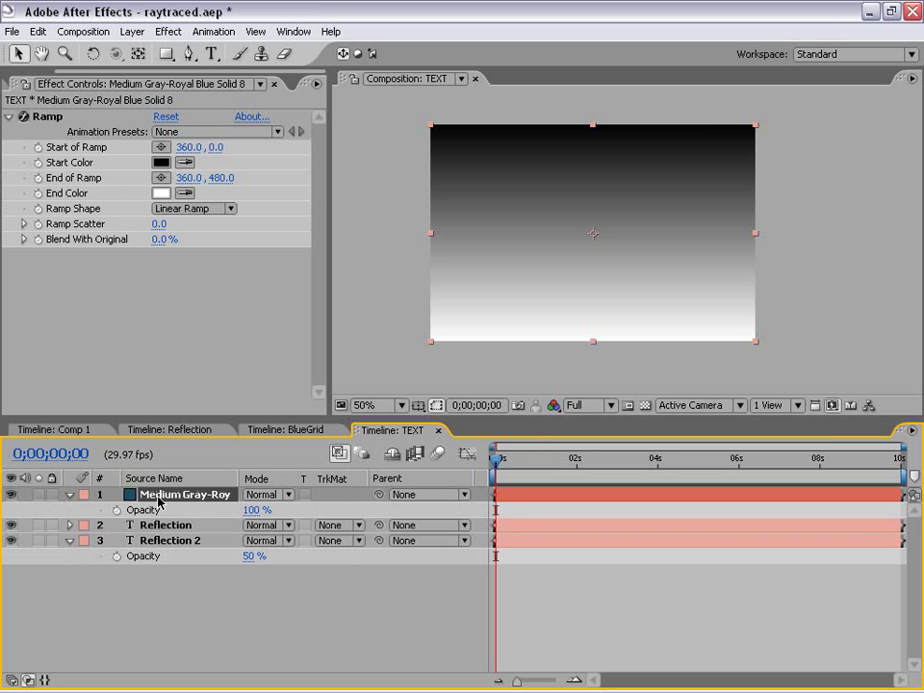
{"action": "left_click", "coordinate": [252, 510]}
{"action": "type", "text": "50"}
{"action": "key", "text": "Return"}
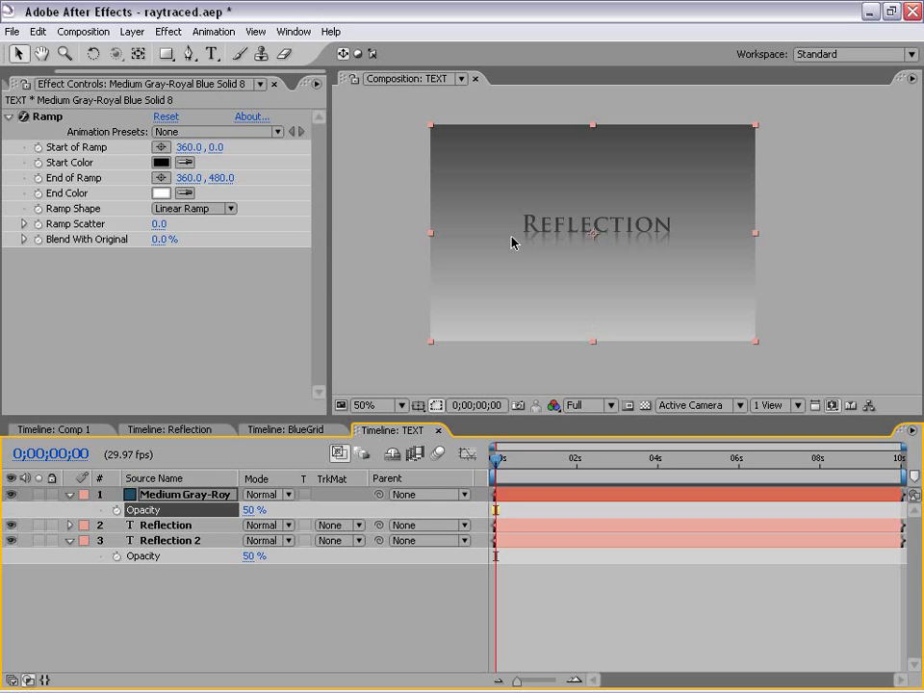
Move the Ramp's start point down to the base of the letters, at 360, 243
{"action": "left_click", "coordinate": [44, 116]}
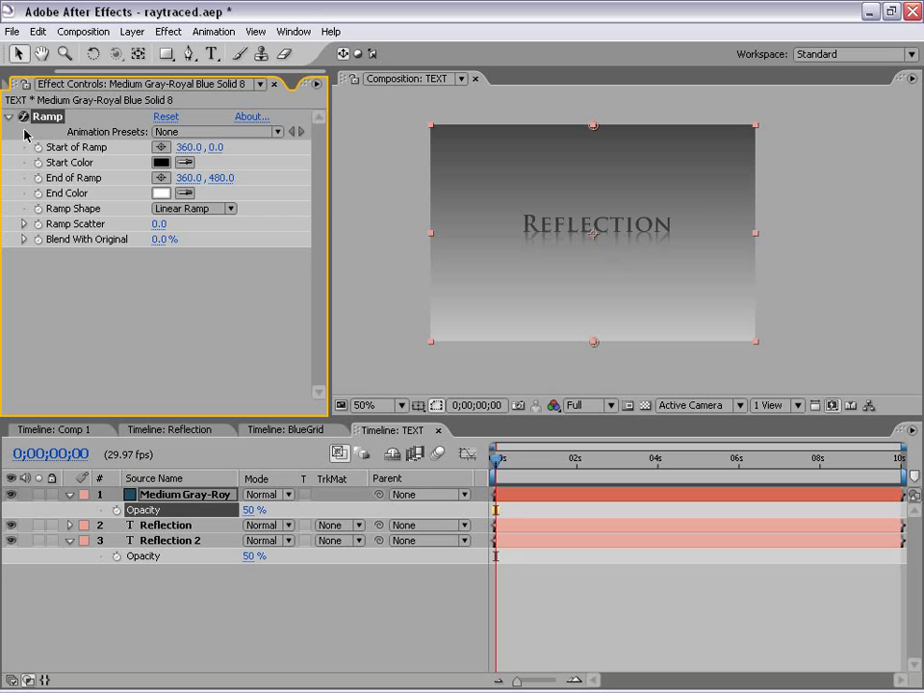
{"action": "key", "text": "period"}
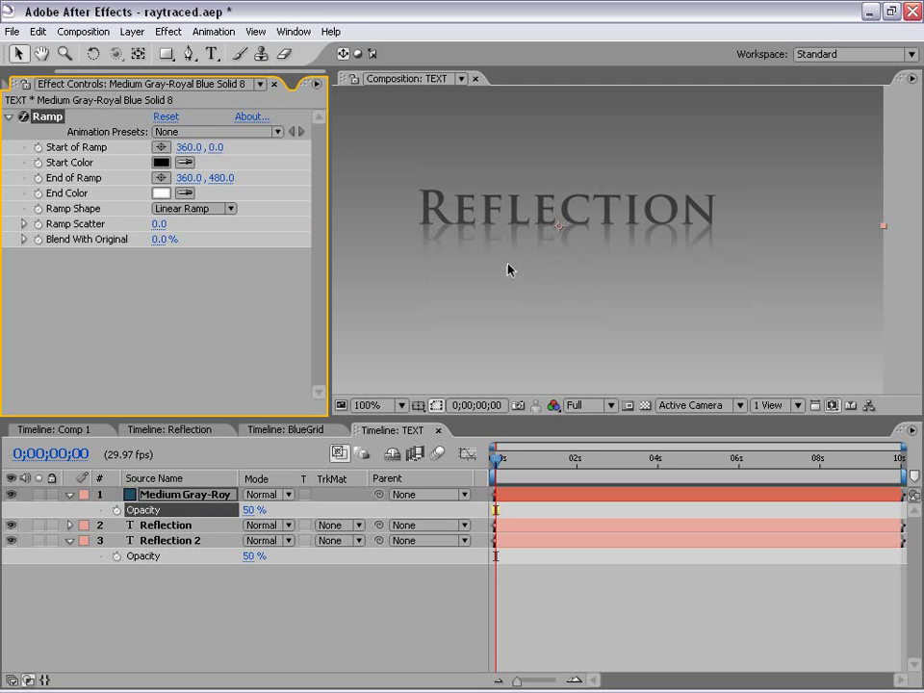
{"action": "key", "text": "comma"}
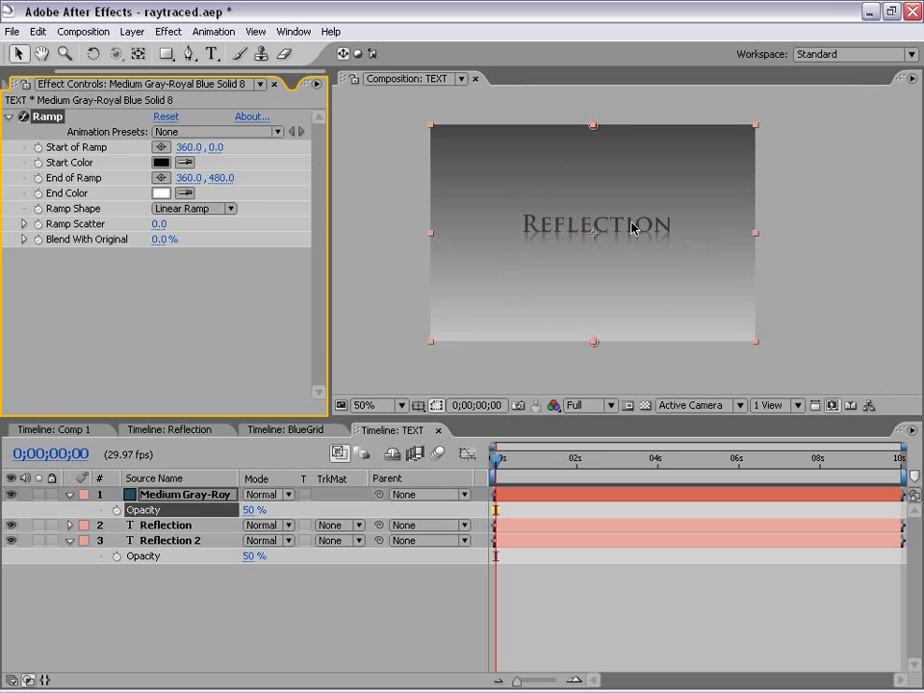
{"action": "left_click_drag", "start_coordinate": [594, 127], "coordinate": [560, 231]}
{"action": "key", "text": "period"}
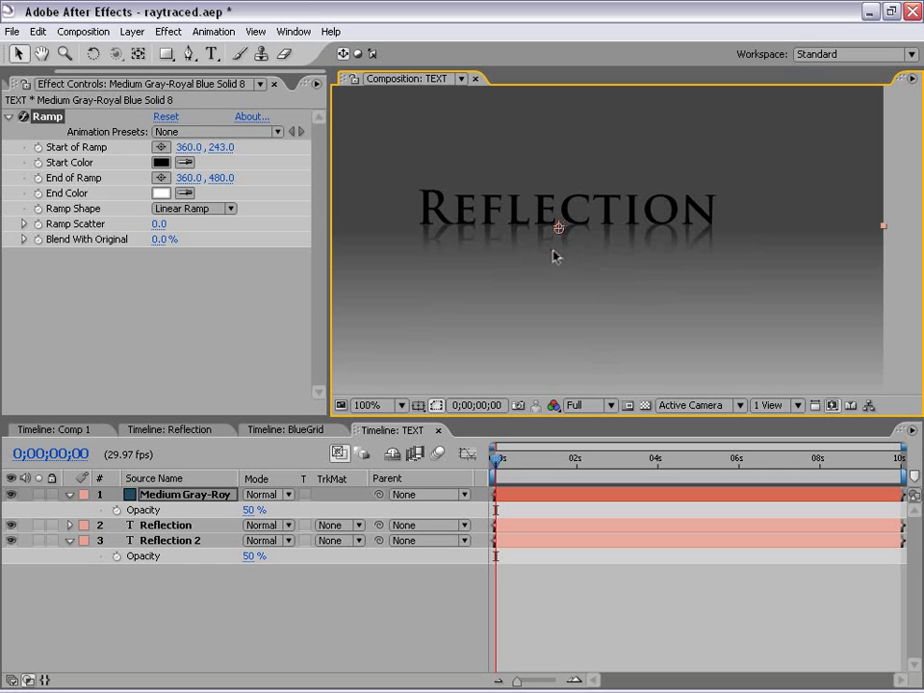
Nudge the Ramp's start point along the base of the letters to 357.5, 243
{"action": "key", "text": "period"}
{"action": "left_click_drag", "start_coordinate": [542, 249], "coordinate": [599, 250]}
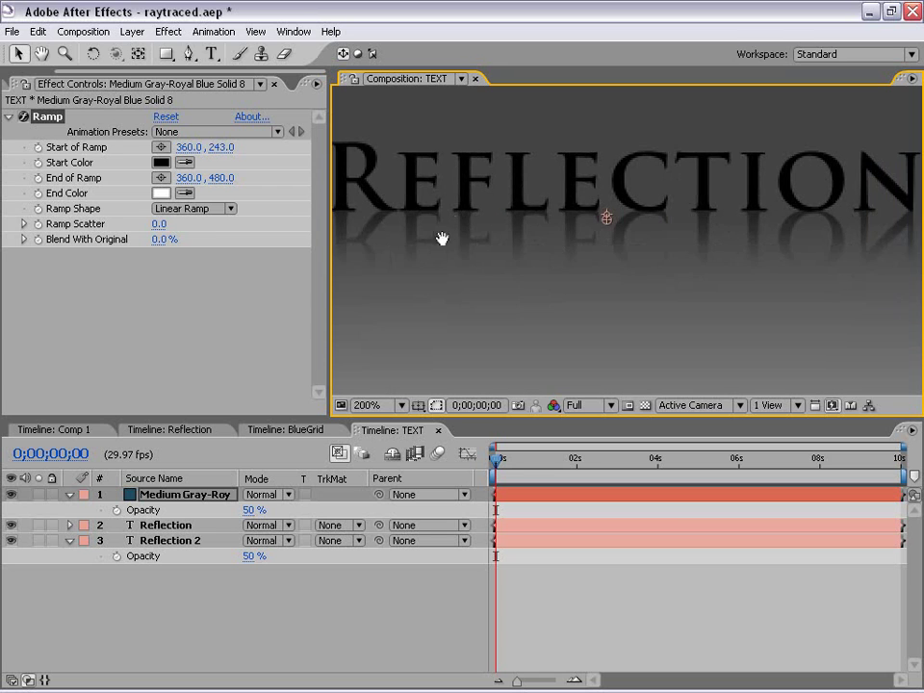
{"action": "left_click_drag", "start_coordinate": [441, 240], "coordinate": [495, 236]}
{"action": "left_click_drag", "start_coordinate": [667, 221], "coordinate": [659, 216]}
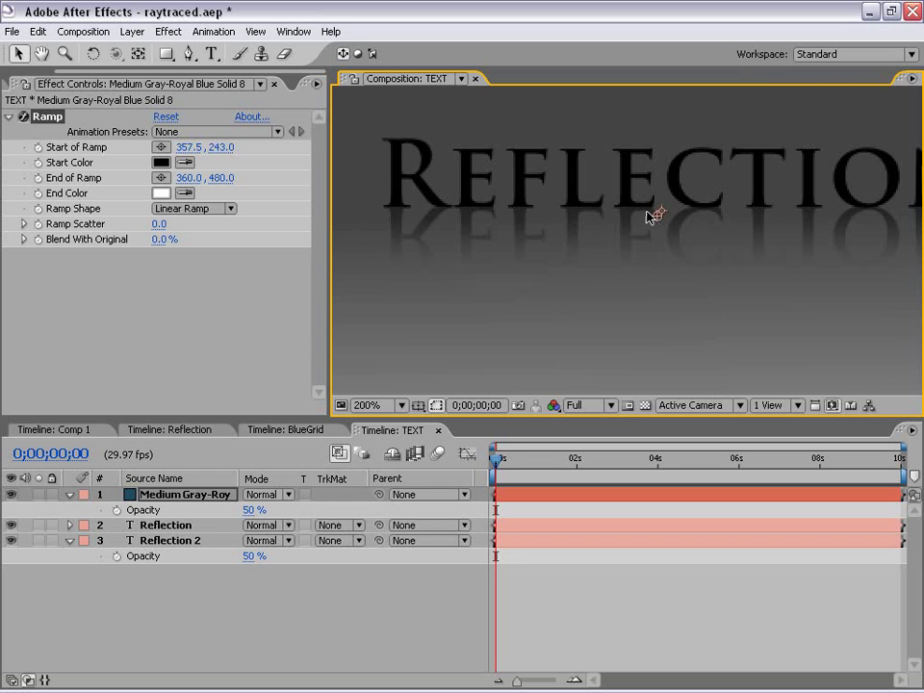
{"action": "left_click", "coordinate": [734, 223]}
{"action": "left_click_drag", "start_coordinate": [561, 253], "coordinate": [540, 229]}
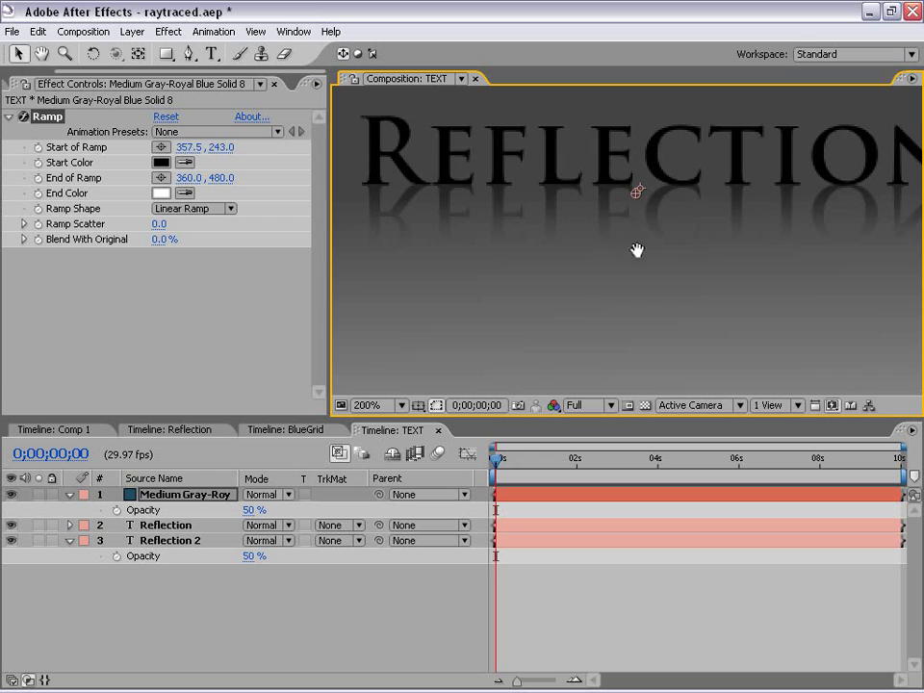
Move the Ramp's end point up to just below the text's reflection, at 360, 280, keeping the start point at 360, 243
{"action": "key", "text": "comma"}
{"action": "key", "text": "comma"}
{"action": "key", "text": "comma"}
{"action": "left_click_drag", "start_coordinate": [616, 294], "coordinate": [599, 232]}
{"action": "scroll", "coordinate": [616, 249], "scroll_direction": "up", "scroll_amount": 2}
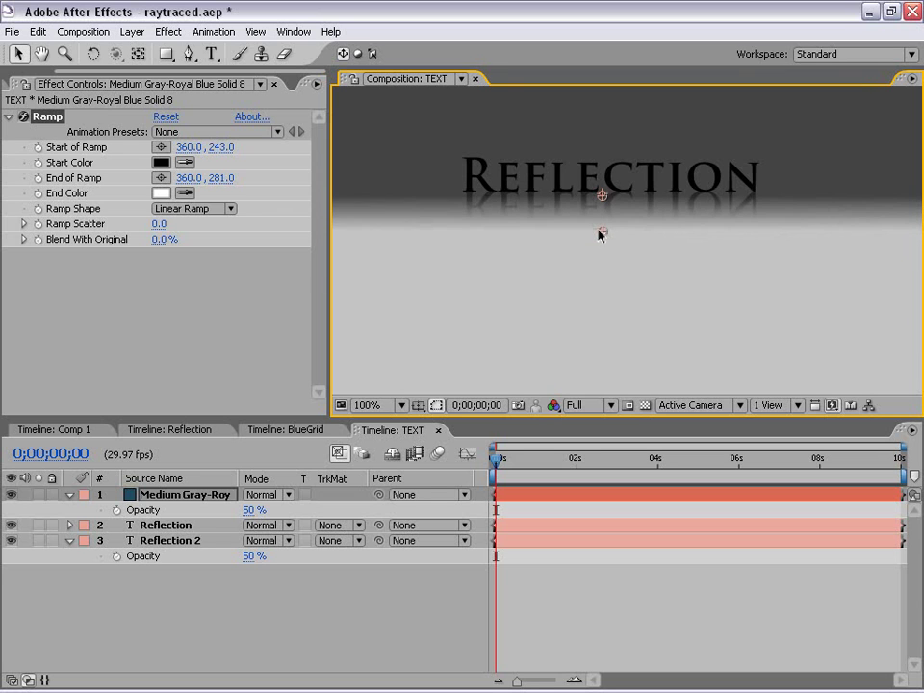
{"action": "left_click", "coordinate": [592, 582]}
{"action": "key", "text": "comma"}
Set the ramp solid's Opacity to 100%
{"action": "left_click", "coordinate": [159, 495]}
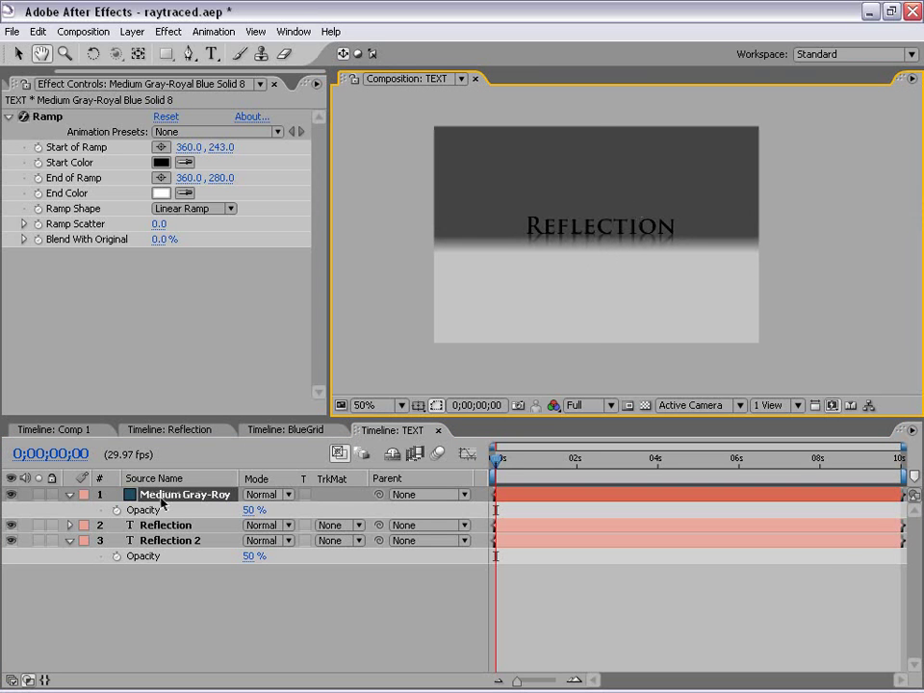
{"action": "left_click", "coordinate": [253, 510]}
{"action": "type", "text": "100"}
{"action": "key", "text": "Return"}
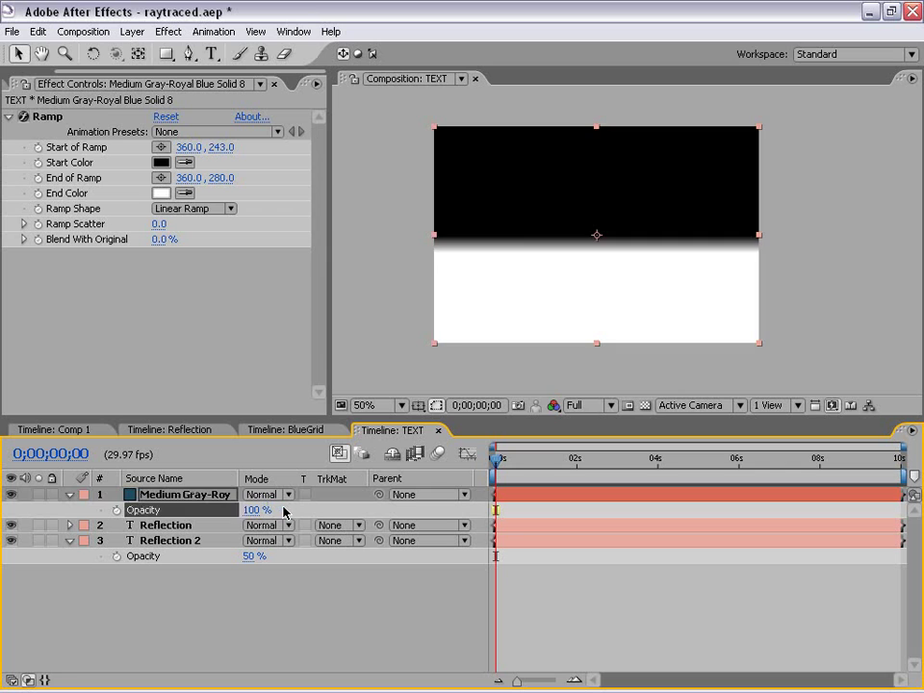
Examine the ramp's black-to-white transition across the TEXT composition
{"action": "key", "text": "F2"}
{"action": "key", "text": "h"}
{"action": "scroll", "coordinate": [594, 194], "scroll_direction": "up", "scroll_amount": 2}
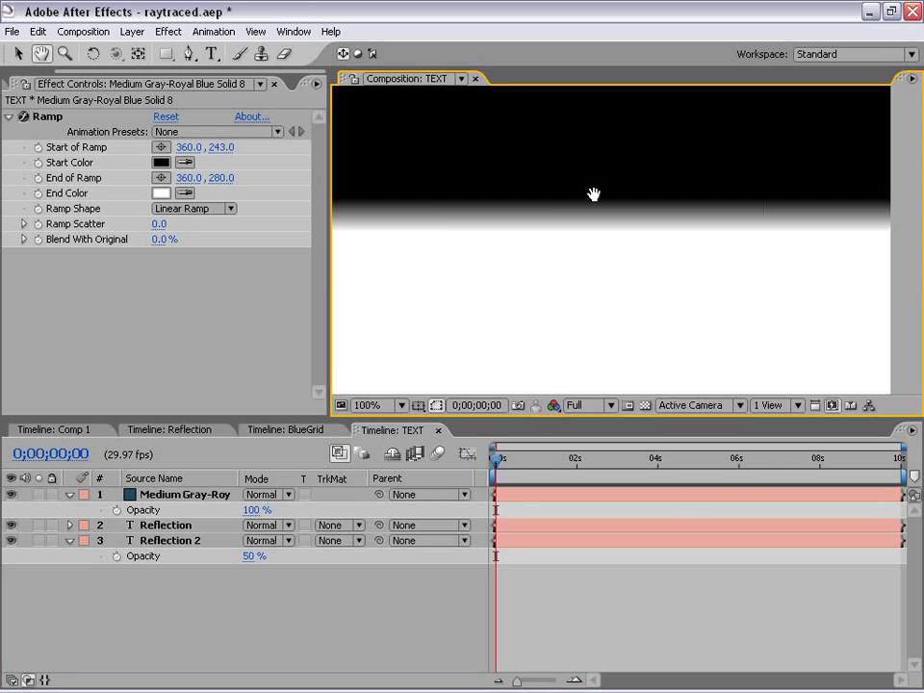
{"action": "scroll", "coordinate": [623, 251], "scroll_direction": "down", "scroll_amount": 2}
{"action": "left_click_drag", "start_coordinate": [565, 231], "coordinate": [607, 249]}
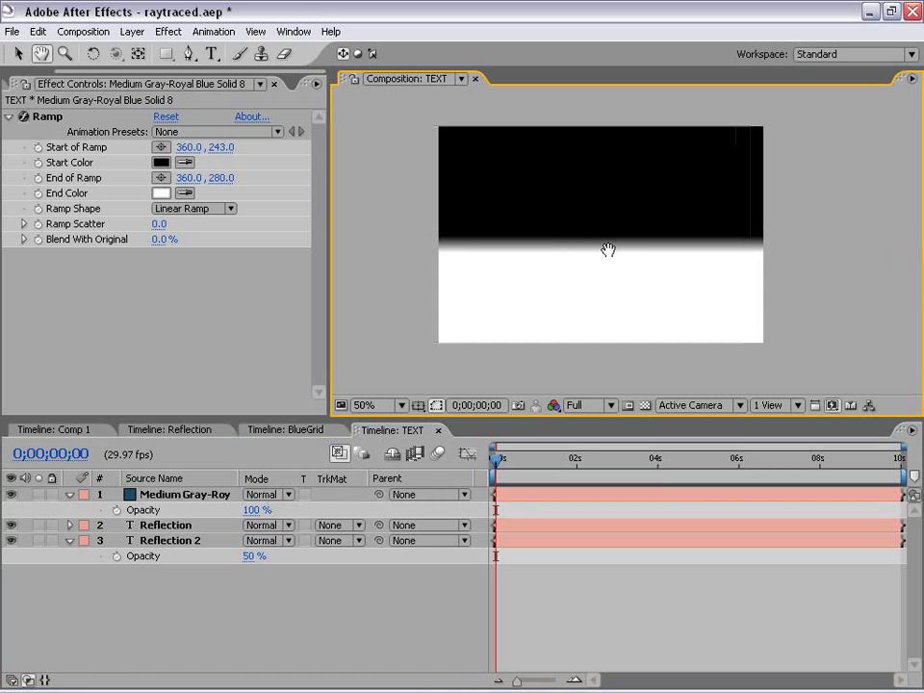
{"action": "left_click", "coordinate": [114, 660]}
{"action": "key", "text": "v"}
{"action": "left_click", "coordinate": [164, 497]}
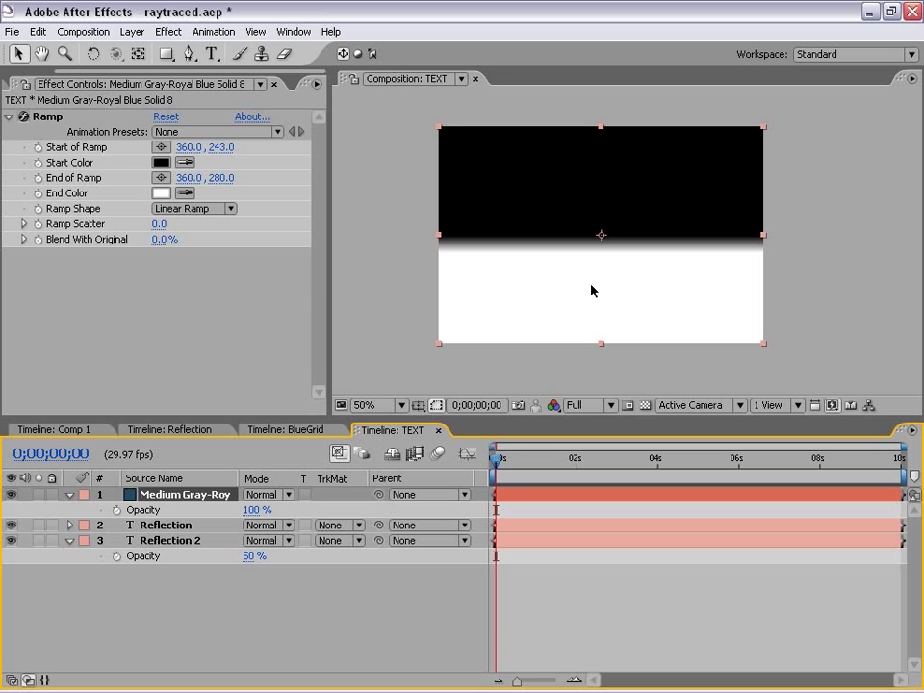
{"action": "left_click", "coordinate": [200, 617]}
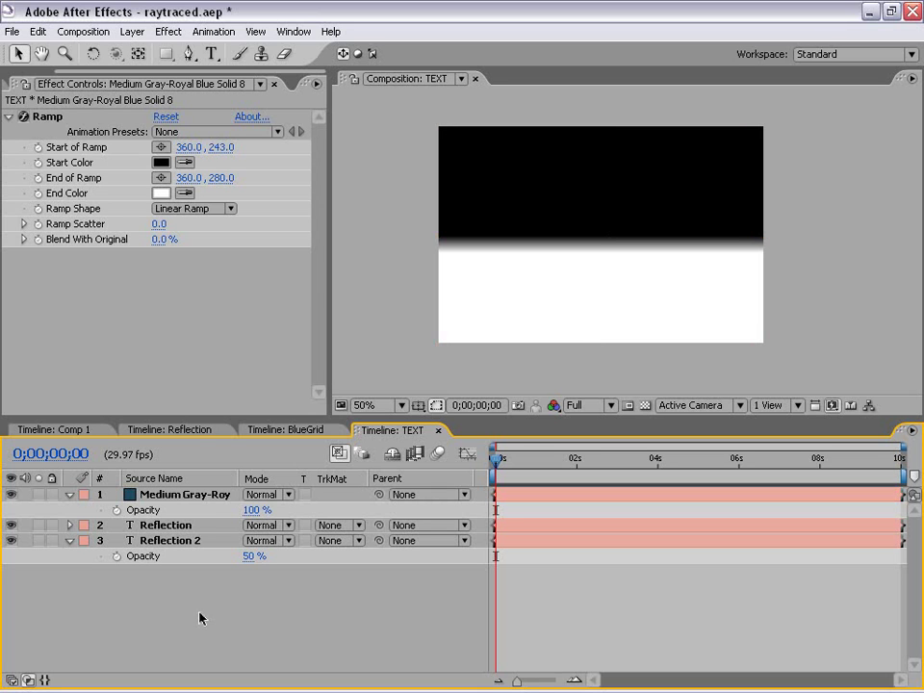
Pre-compose the ramp solid as "Gradient Blur" with all attributes moved into the new composition, and hide the resulting layer
{"action": "left_click", "coordinate": [164, 499]}
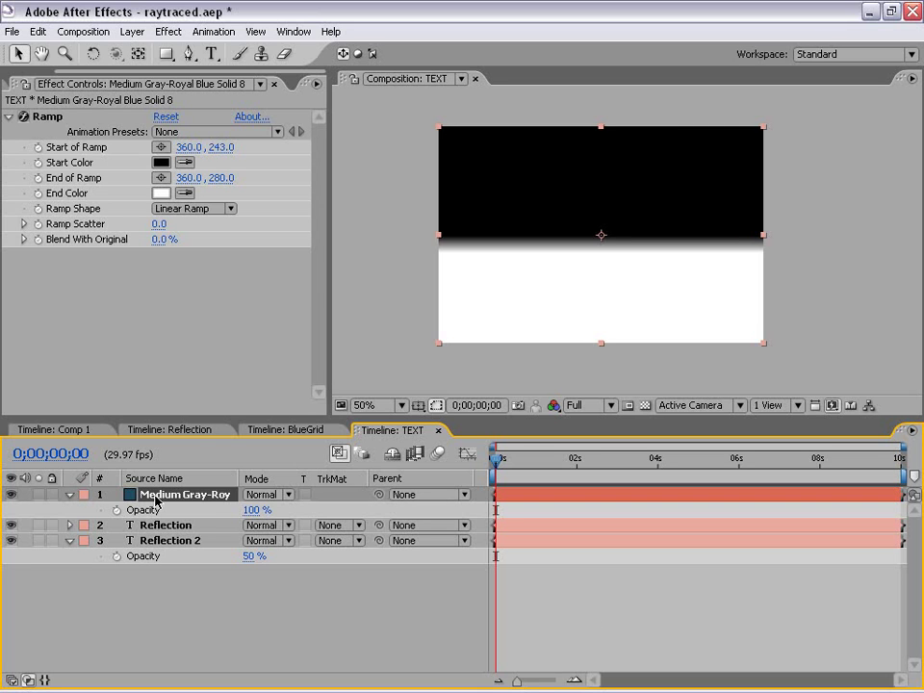
{"action": "left_click", "coordinate": [134, 35]}
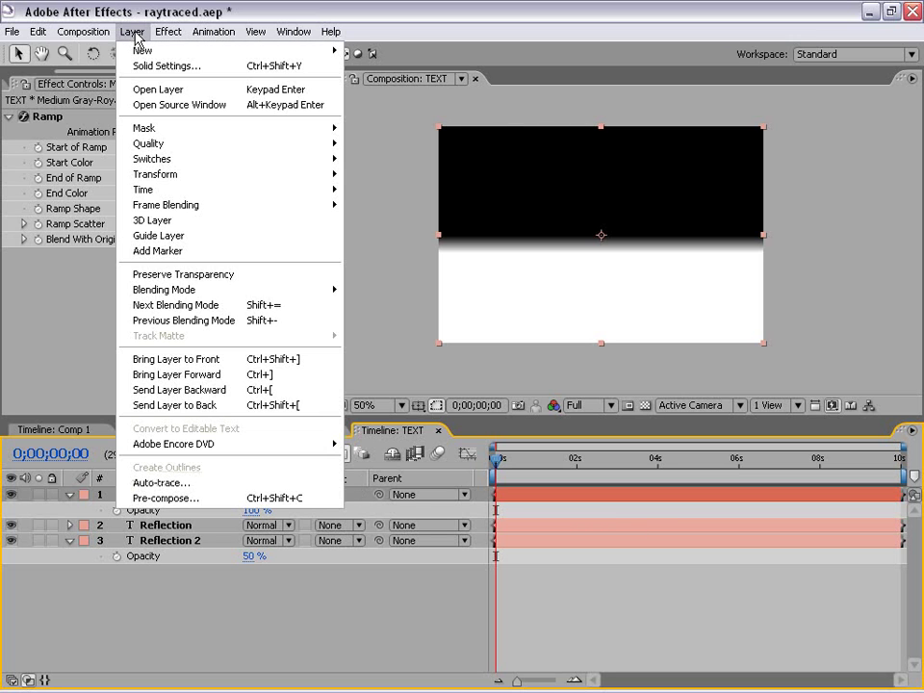
{"action": "left_click", "coordinate": [161, 499]}
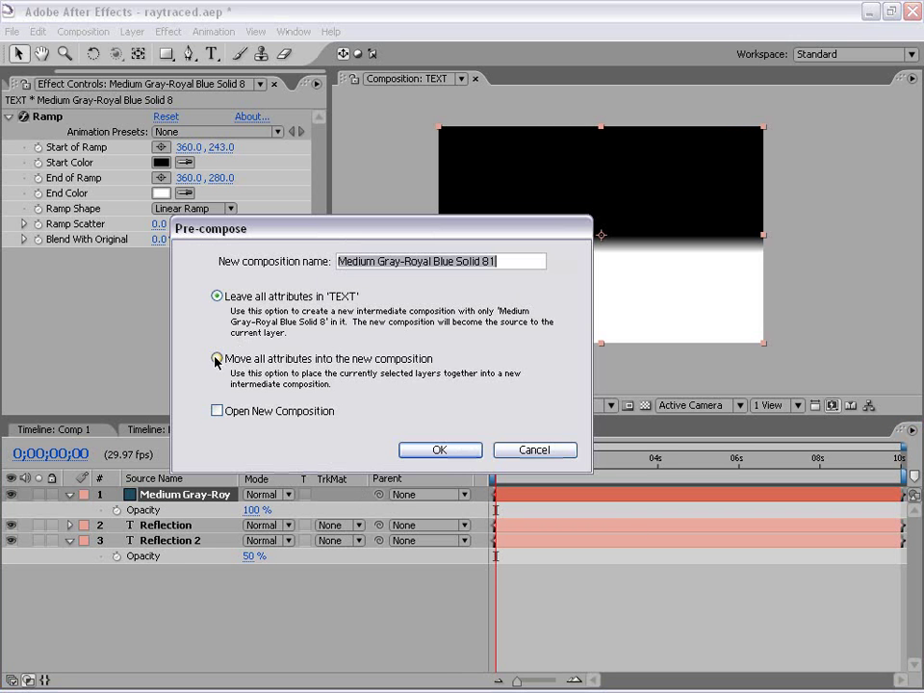
{"action": "key", "text": "shift+Tab"}
{"action": "type", "text": "G"}
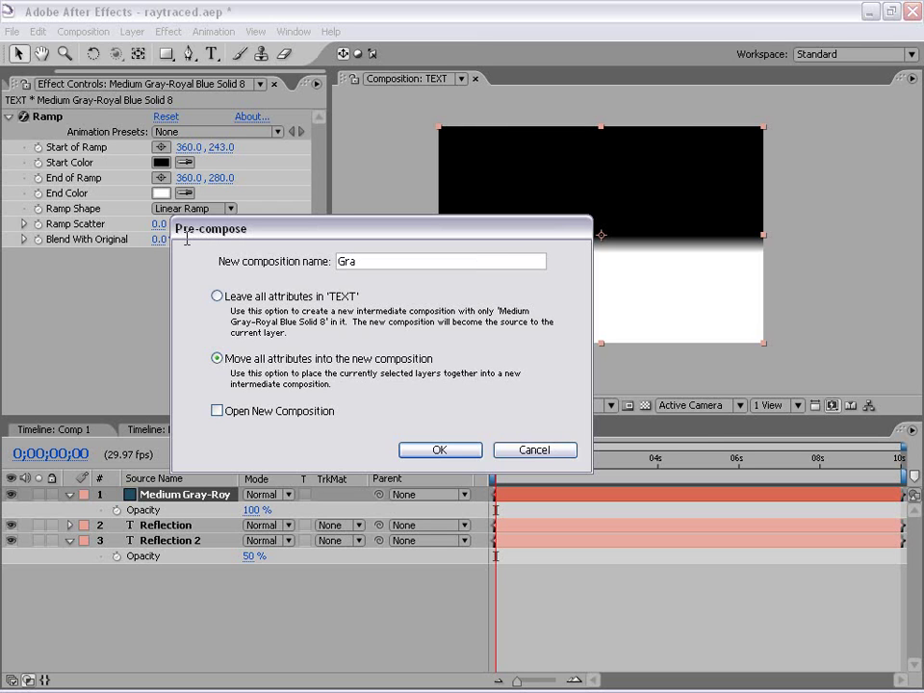
{"action": "type", "text": "radient Bulr"}
{"action": "key", "text": "Return"}
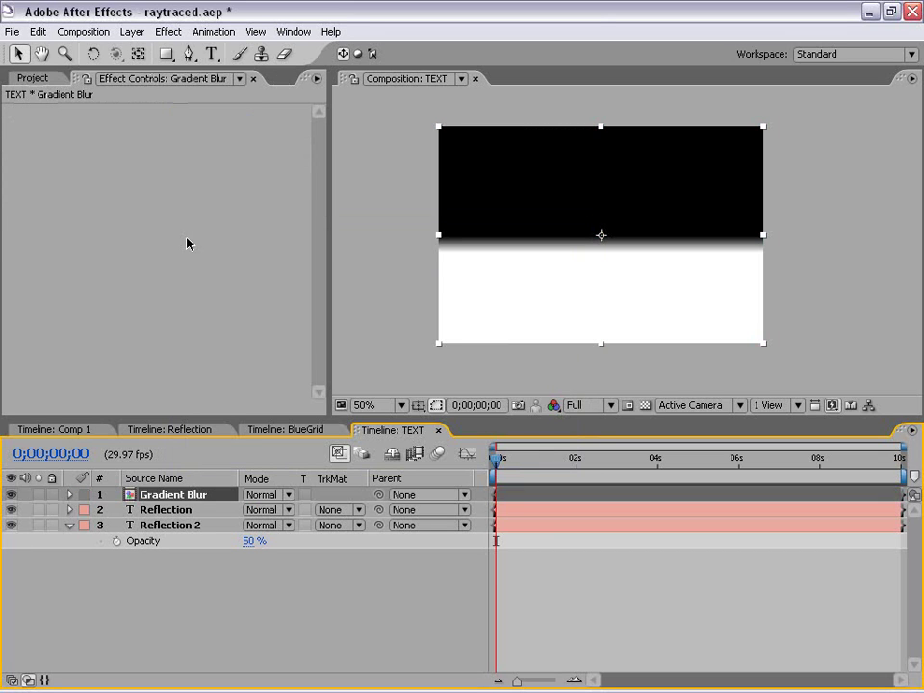
{"action": "left_click", "coordinate": [11, 495]}
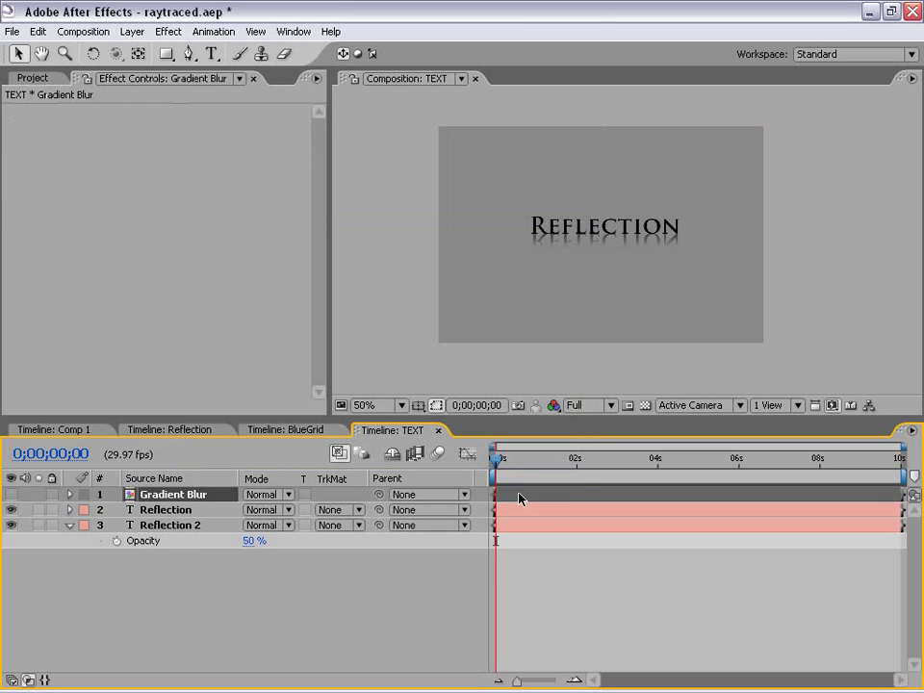
{"action": "left_click", "coordinate": [187, 578]}
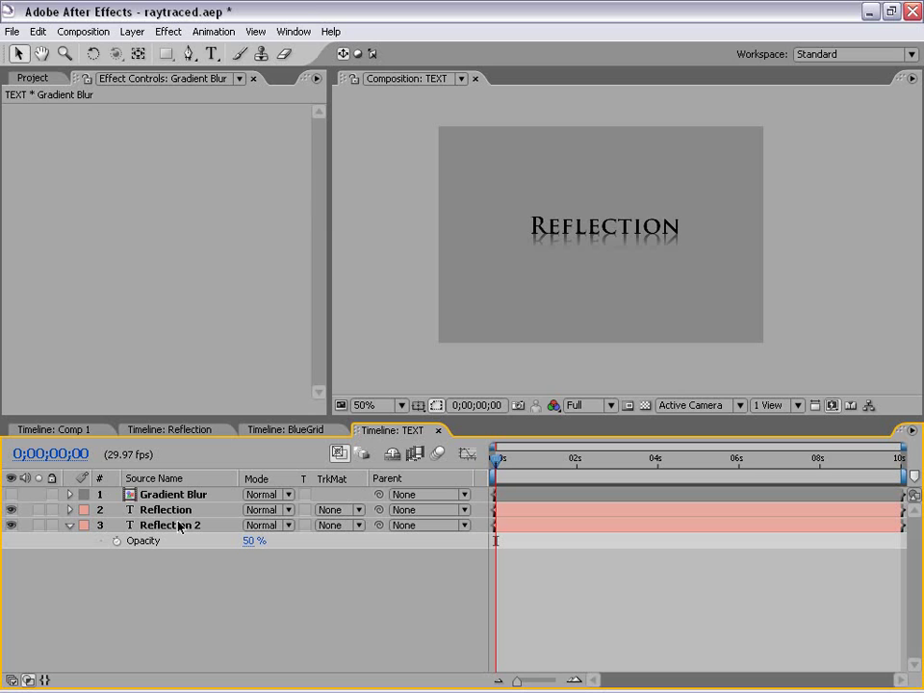
Apply a Compound Blur effect to the Reflection 2 text layer
{"action": "key", "text": "period"}
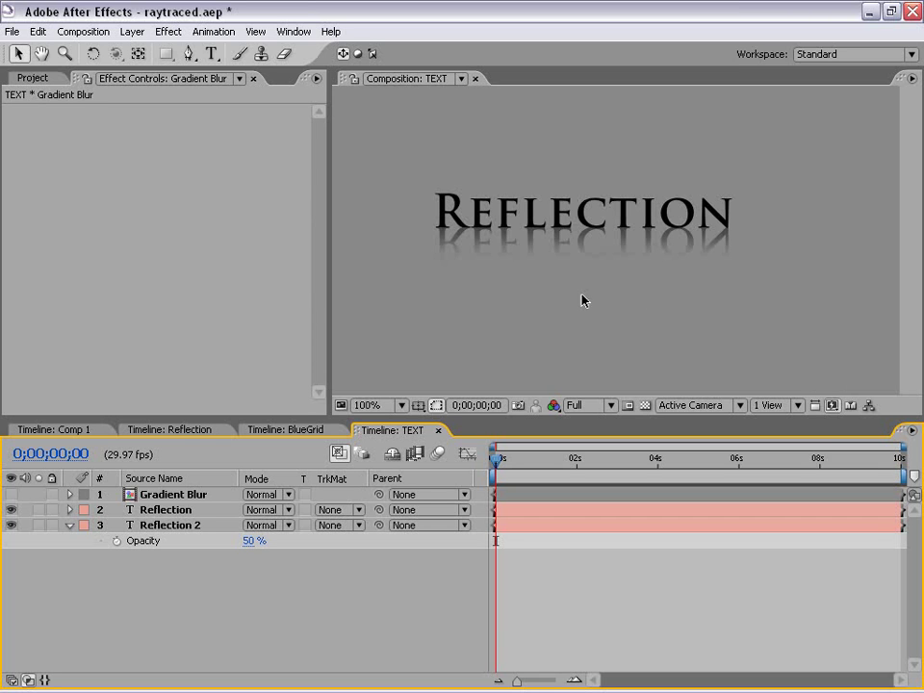
{"action": "left_click", "coordinate": [159, 535]}
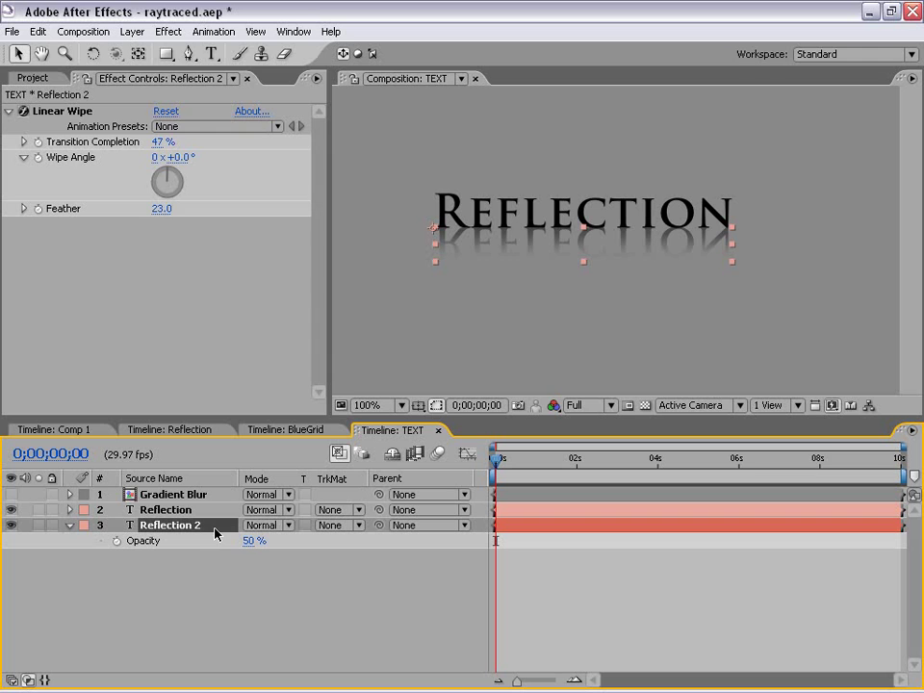
{"action": "left_click", "coordinate": [168, 34]}
{"action": "mouse_move", "coordinate": [213, 153]}
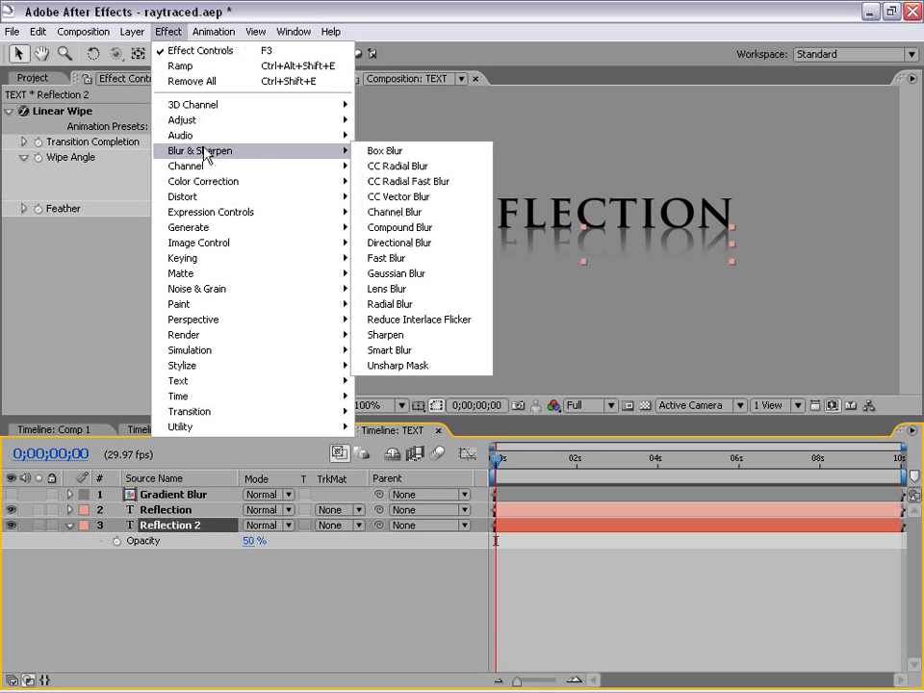
{"action": "left_click", "coordinate": [400, 228]}
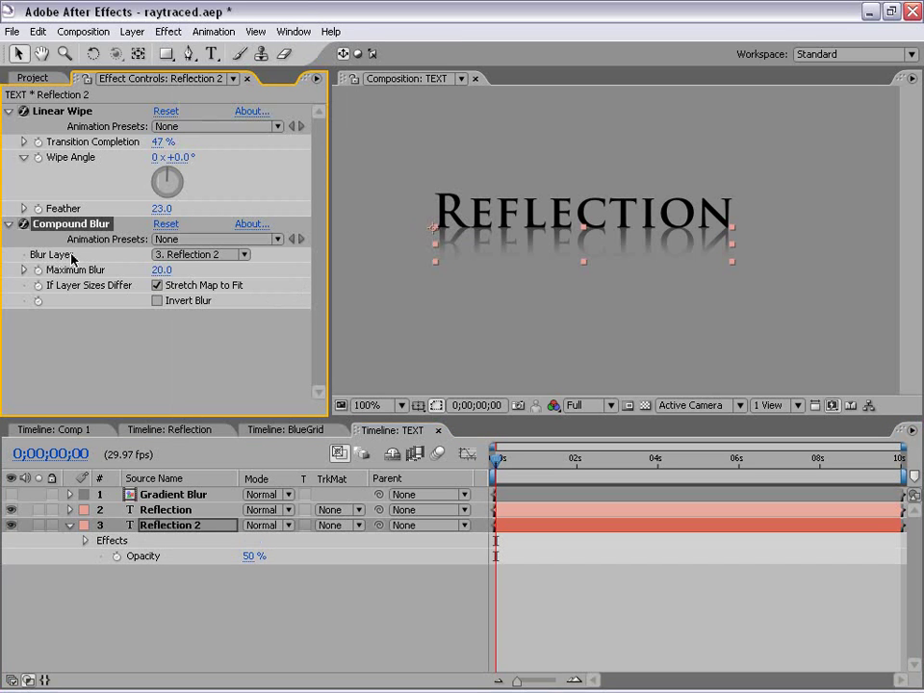
Set Compound Blur's Blur Layer to Gradient Blur, and briefly show and re-hide that layer to compare the ramp with the blurred reflection
{"action": "left_click", "coordinate": [185, 256]}
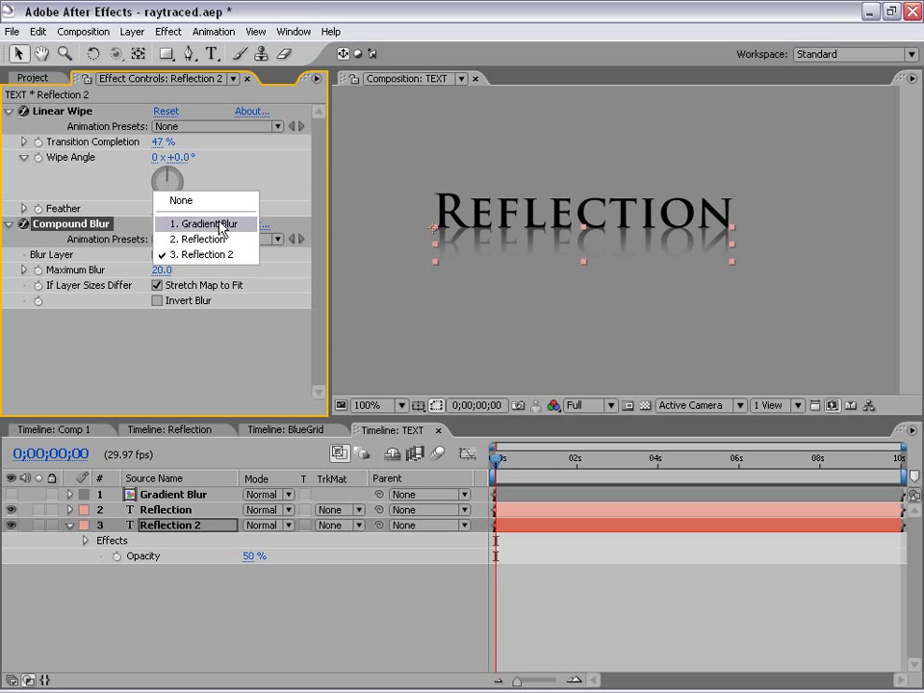
{"action": "left_click", "coordinate": [204, 224]}
{"action": "key", "text": "period"}
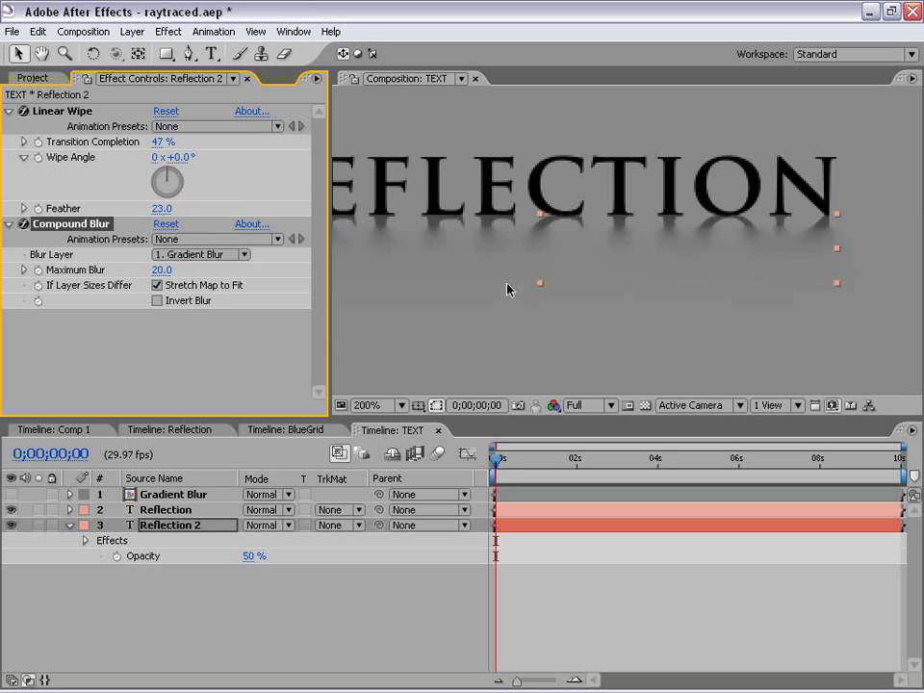
{"action": "left_click_drag", "start_coordinate": [509, 287], "coordinate": [580, 274]}
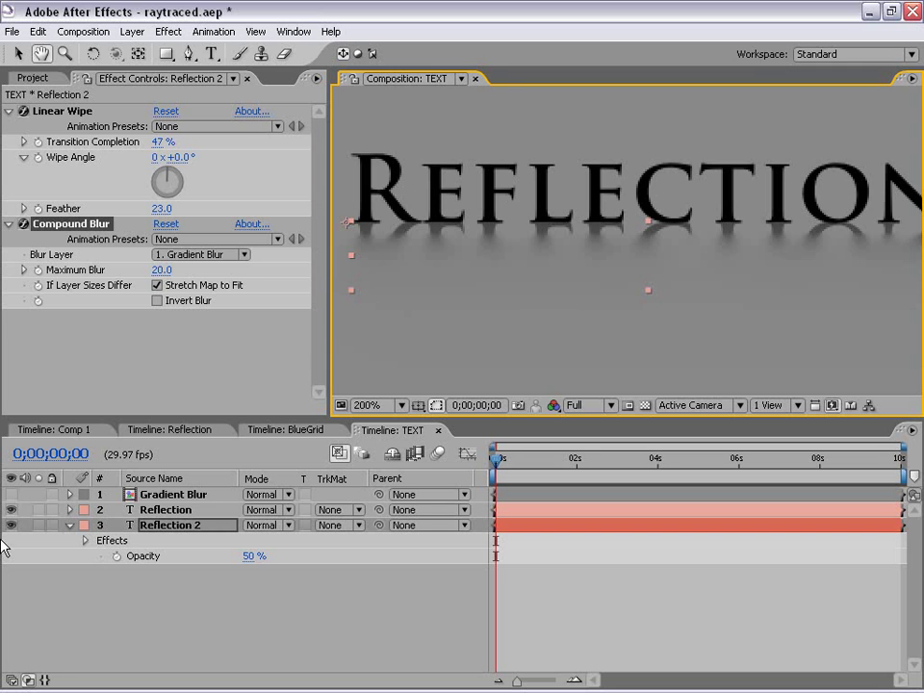
{"action": "left_click", "coordinate": [11, 494]}
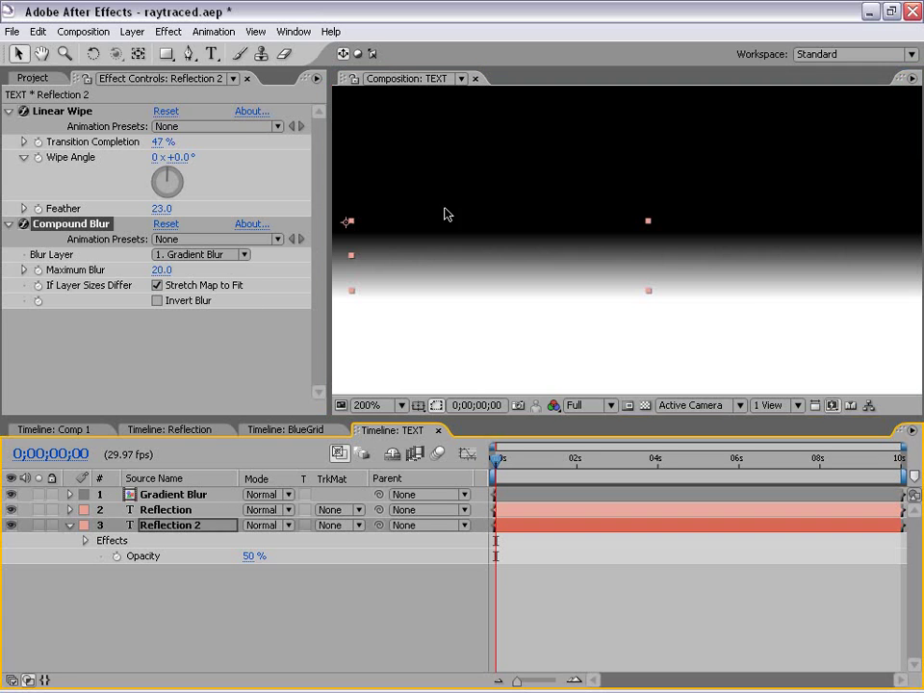
{"action": "left_click", "coordinate": [11, 494]}
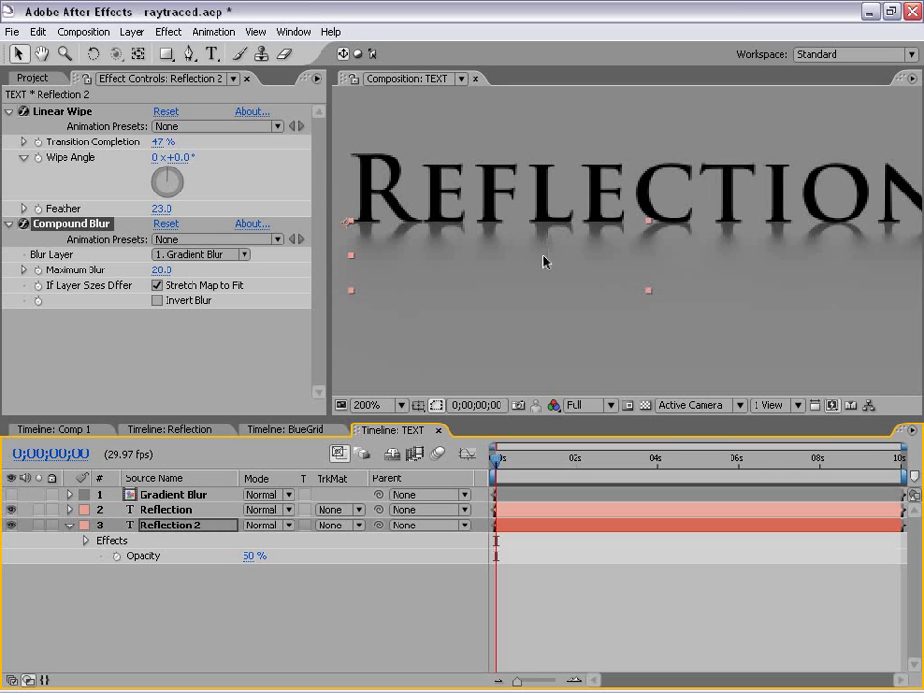
Set Compound Blur's Maximum Blur to 5 on the Reflection 2 layer
{"action": "left_click", "coordinate": [161, 269]}
{"action": "type", "text": "5"}
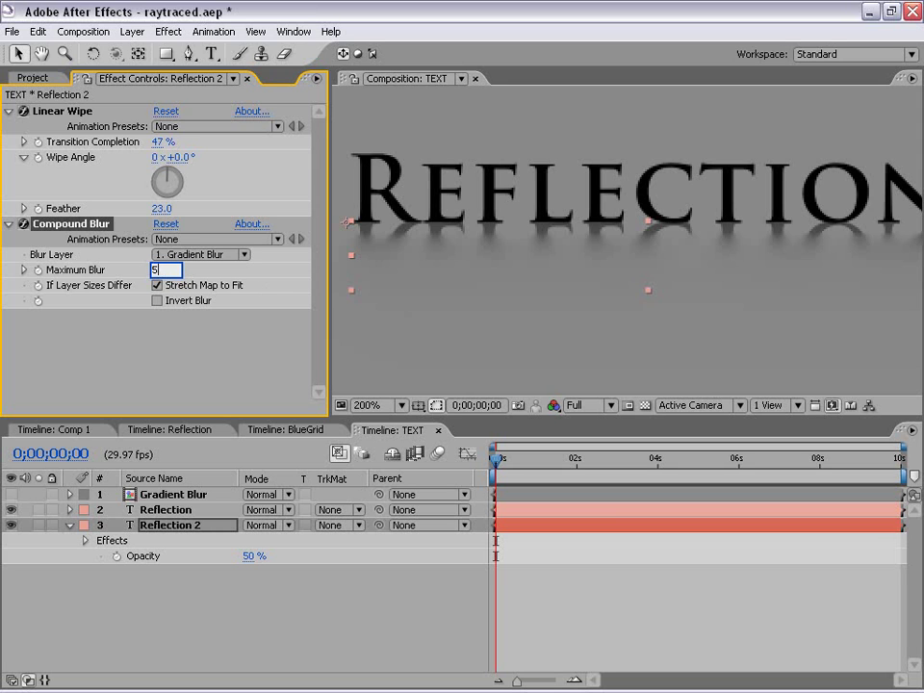
{"action": "key", "text": "Return"}
{"action": "scroll", "coordinate": [368, 254], "scroll_direction": "down", "scroll_amount": 1}
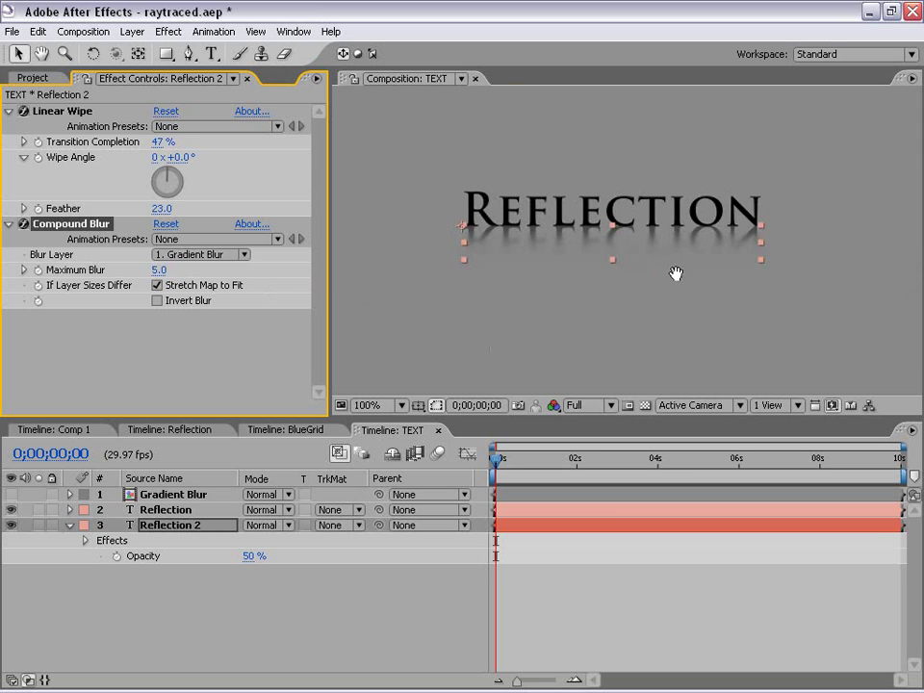
{"action": "left_click", "coordinate": [636, 625]}
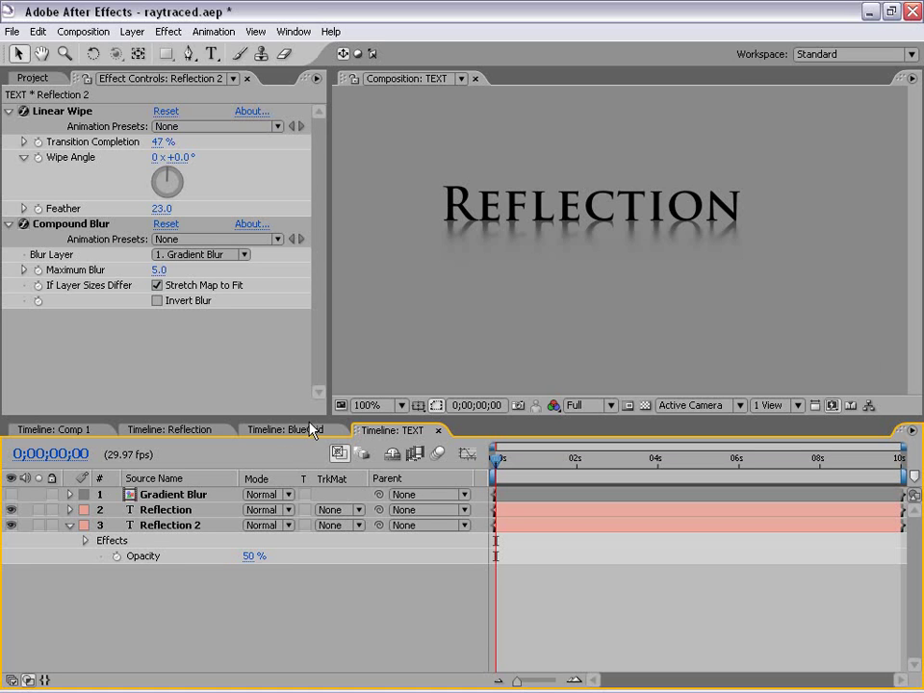
Return to Comp 1 and examine the blurred text reflection over the gridded floor
{"action": "left_click", "coordinate": [57, 430]}
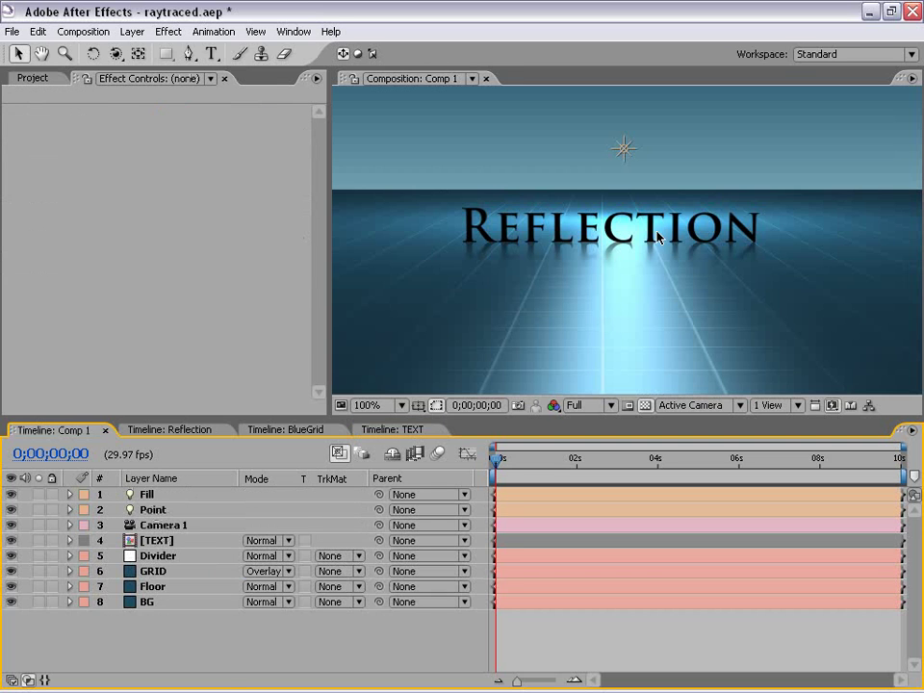
{"action": "key", "text": "grave"}
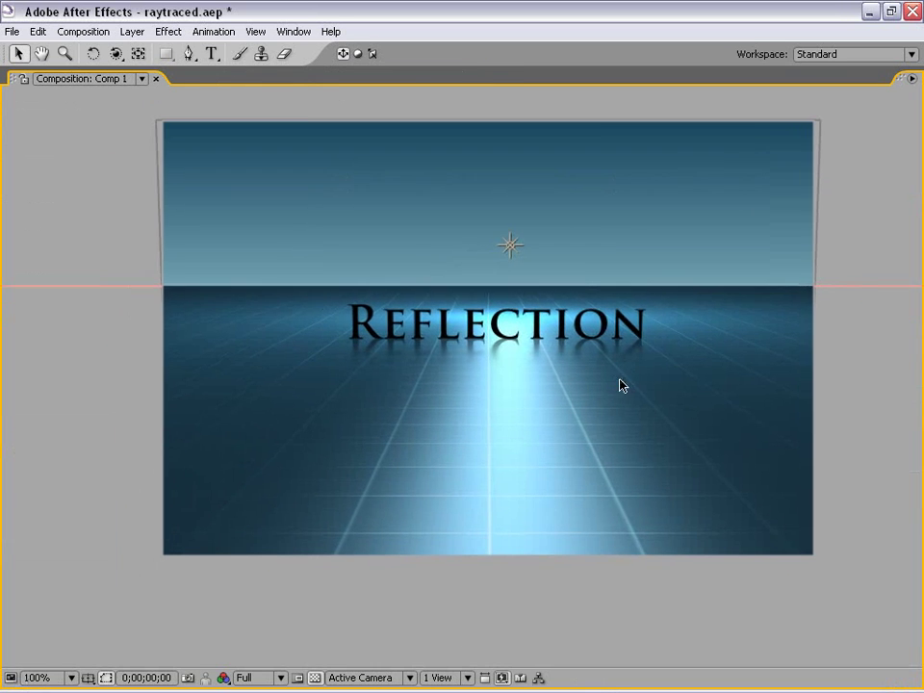
{"action": "key", "text": "grave"}
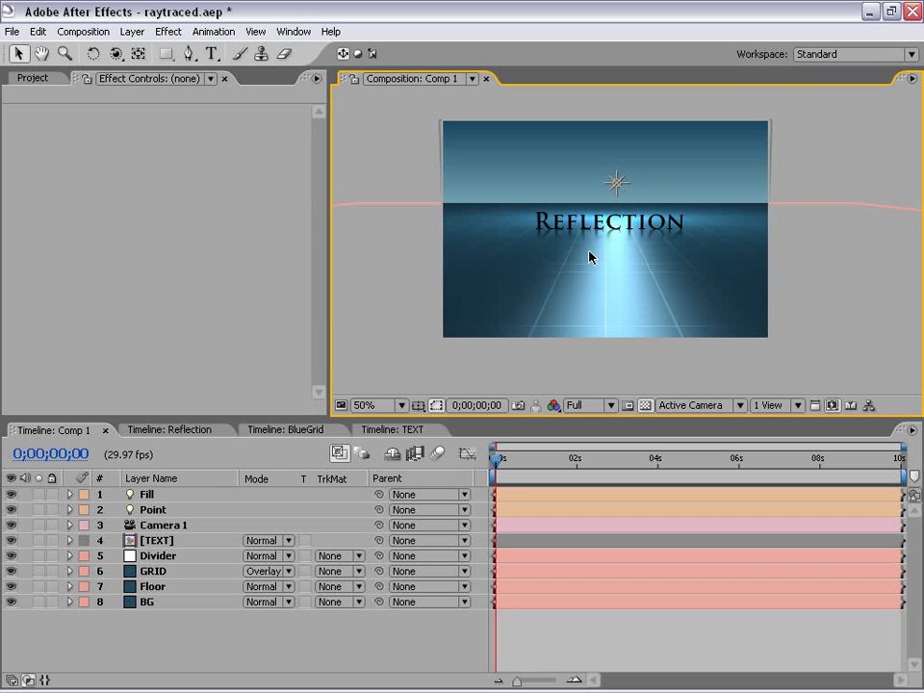
{"action": "scroll", "coordinate": [639, 280], "scroll_direction": "up", "scroll_amount": 2}
{"action": "scroll", "coordinate": [626, 287], "scroll_direction": "down", "scroll_amount": 2}
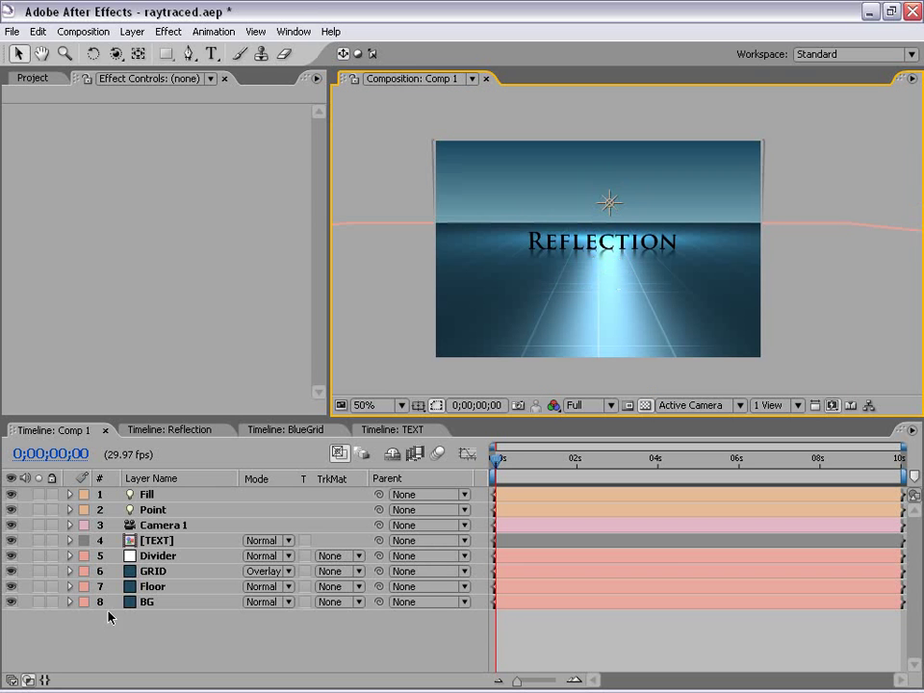
Start keyframing Camera 1's position at 0 seconds and orbit the camera sideways to about 18.5, 123.9, -1050.9
{"action": "left_click", "coordinate": [161, 526]}
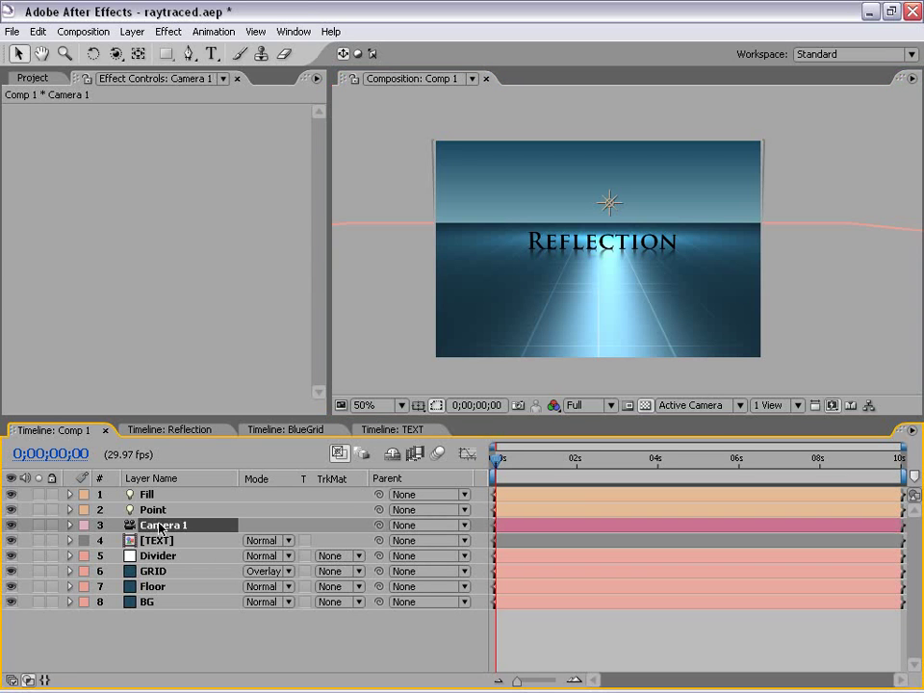
{"action": "key", "text": "p"}
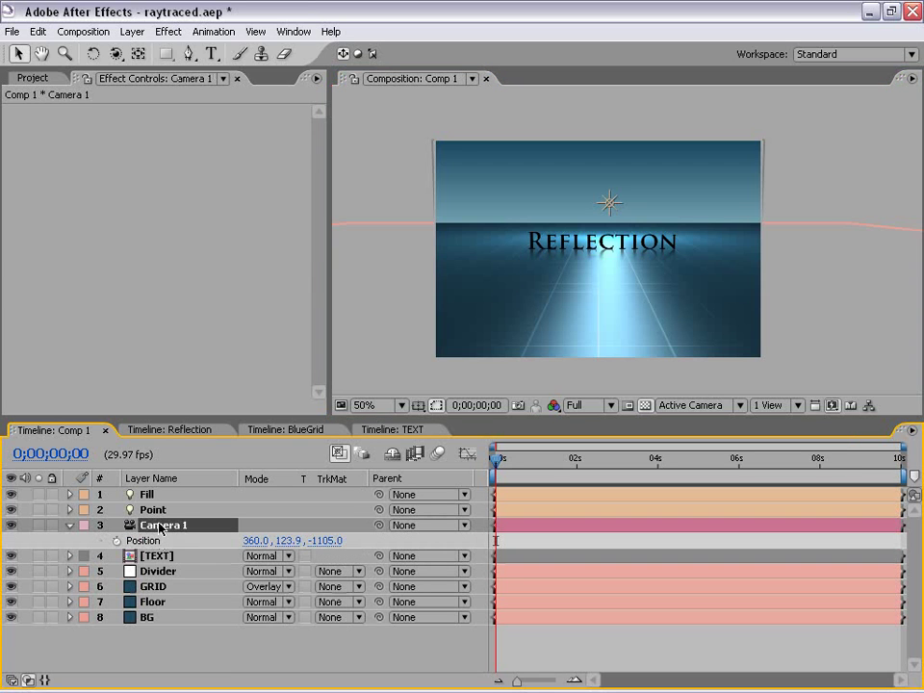
{"action": "left_click", "coordinate": [117, 541]}
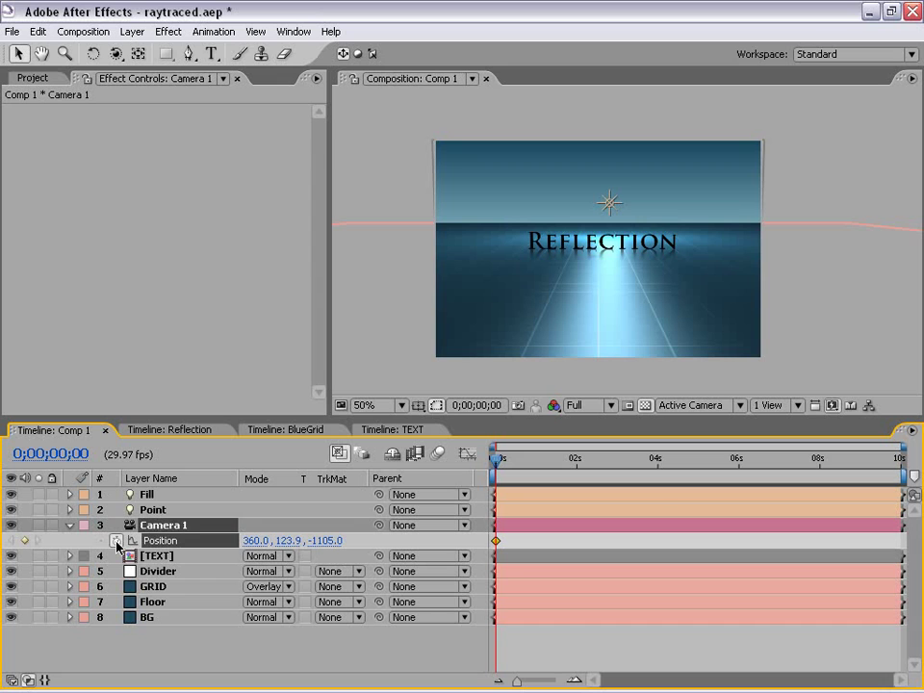
{"action": "left_click", "coordinate": [116, 55]}
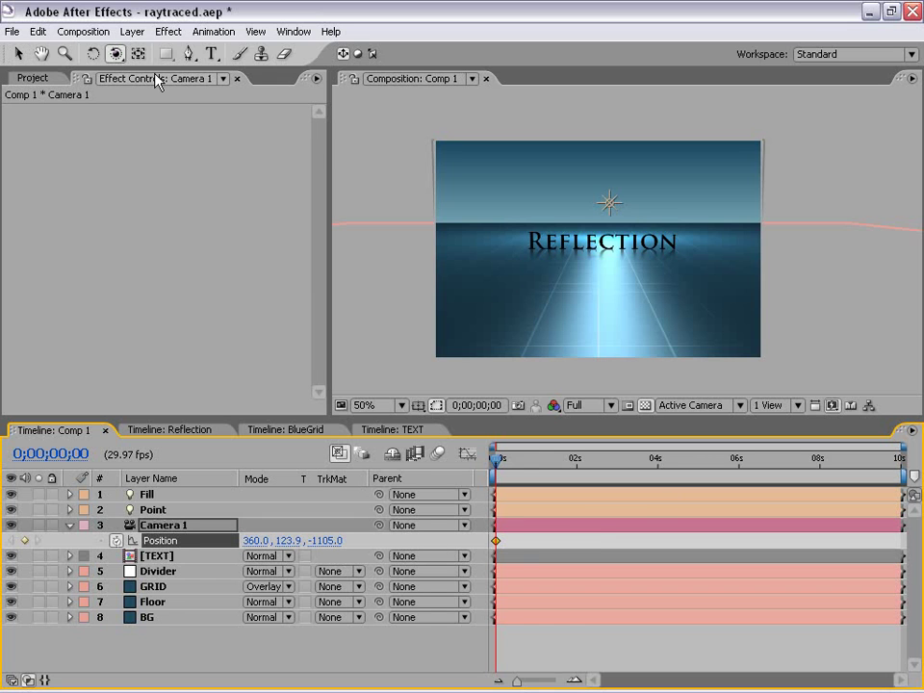
{"action": "left_click_drag", "start_coordinate": [543, 258], "coordinate": [588, 248]}
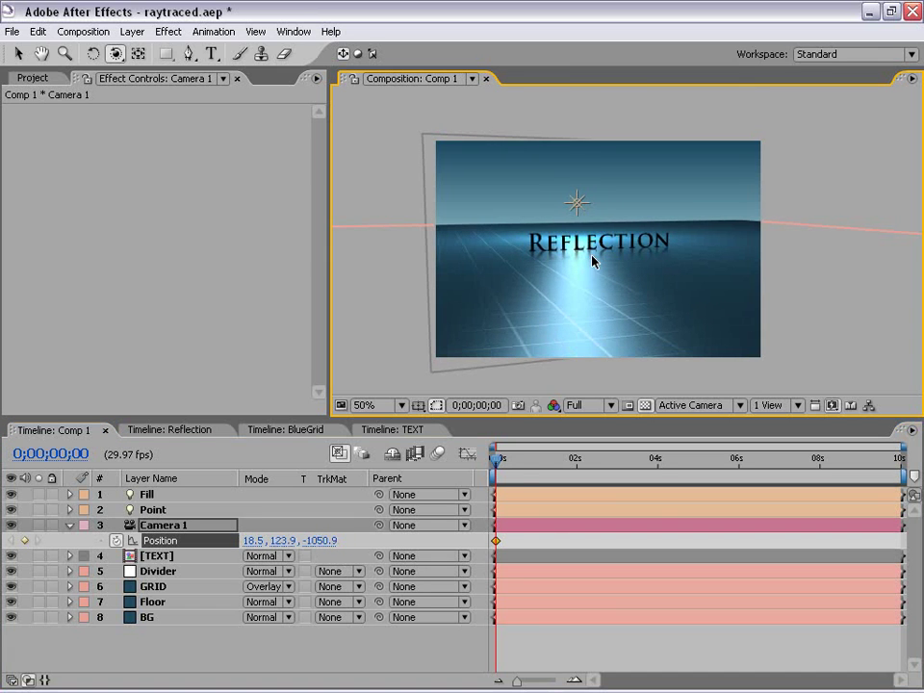
At 4 seconds, orbit Camera 1 to the opposite side and slightly higher, about 663.3, 85.4, -1057.7, and scrub through the move
{"action": "left_click_drag", "start_coordinate": [507, 472], "coordinate": [658, 481]}
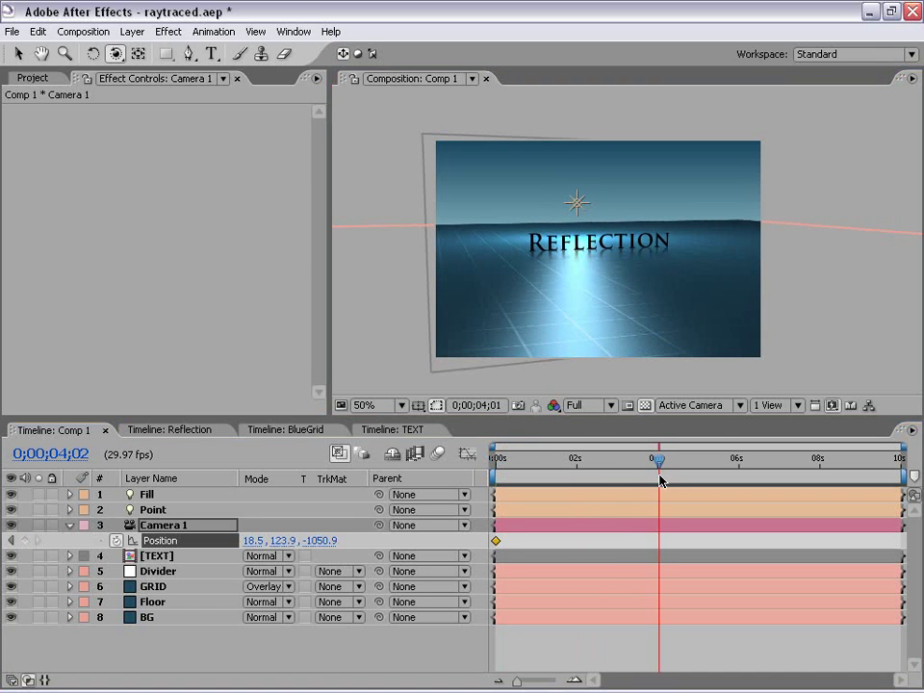
{"action": "mouse_move", "coordinate": [633, 266]}
{"action": "left_mouse_down"}
{"action": "mouse_move", "coordinate": [670, 270]}
{"action": "mouse_move", "coordinate": [650, 273]}
{"action": "mouse_move", "coordinate": [635, 244]}
{"action": "mouse_move", "coordinate": [619, 274]}
{"action": "left_mouse_up"}
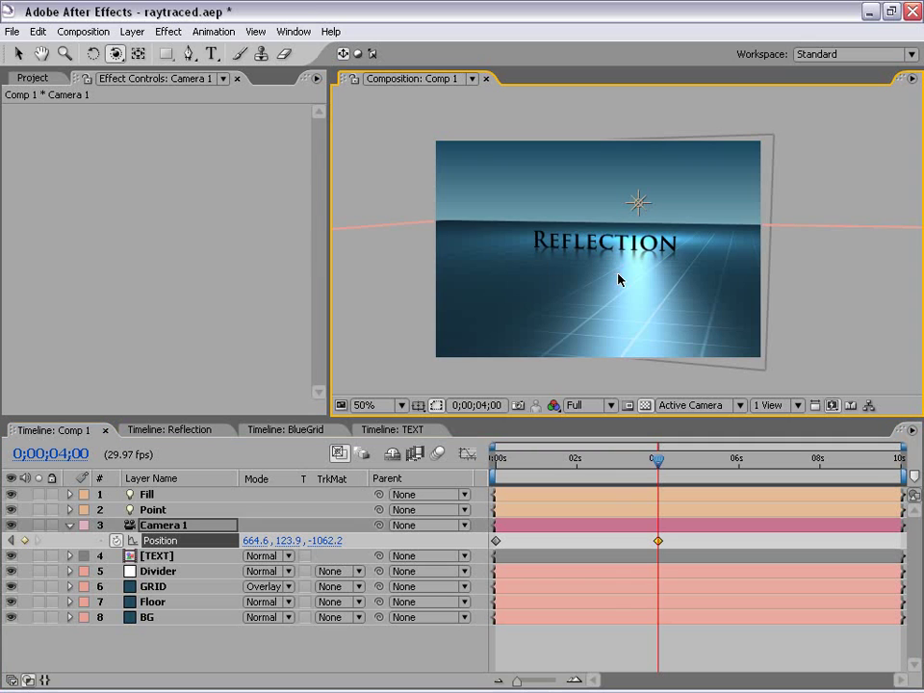
{"action": "left_click_drag", "start_coordinate": [600, 278], "coordinate": [598, 280]}
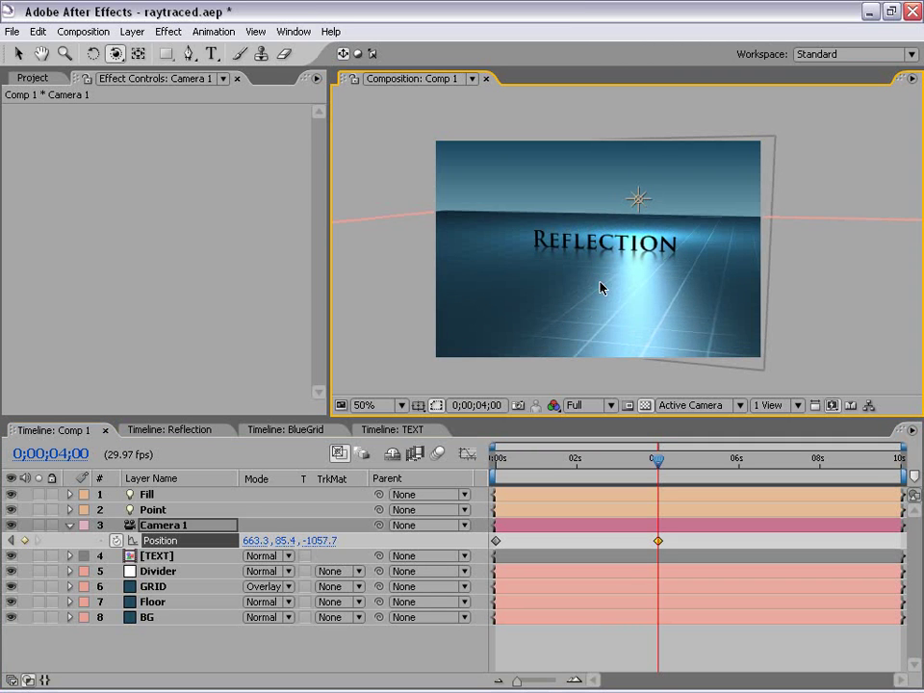
{"action": "key", "text": "Home"}
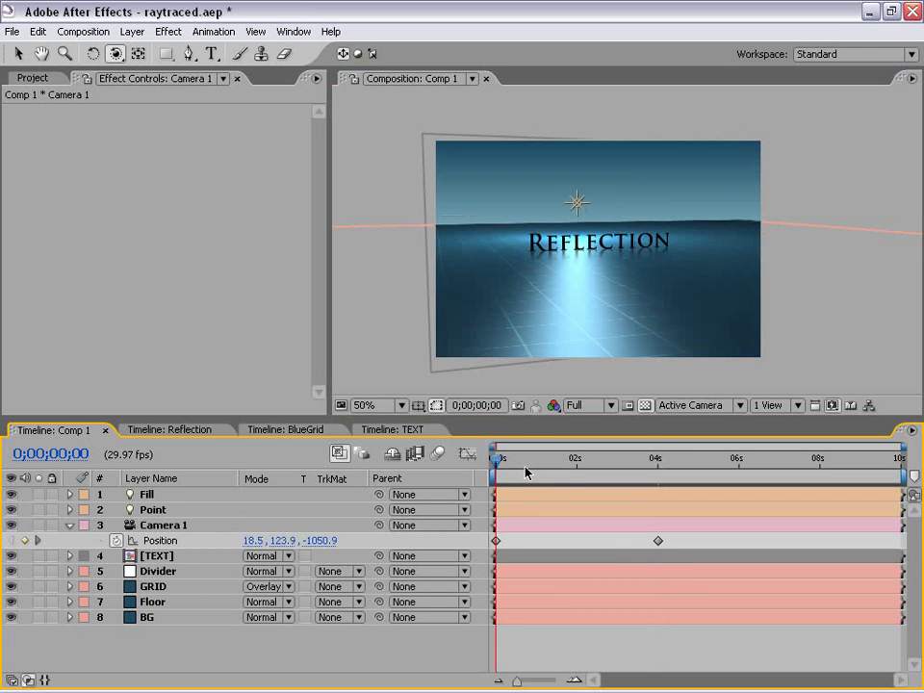
{"action": "left_click", "coordinate": [525, 469]}
{"action": "left_click_drag", "start_coordinate": [525, 469], "coordinate": [588, 469]}
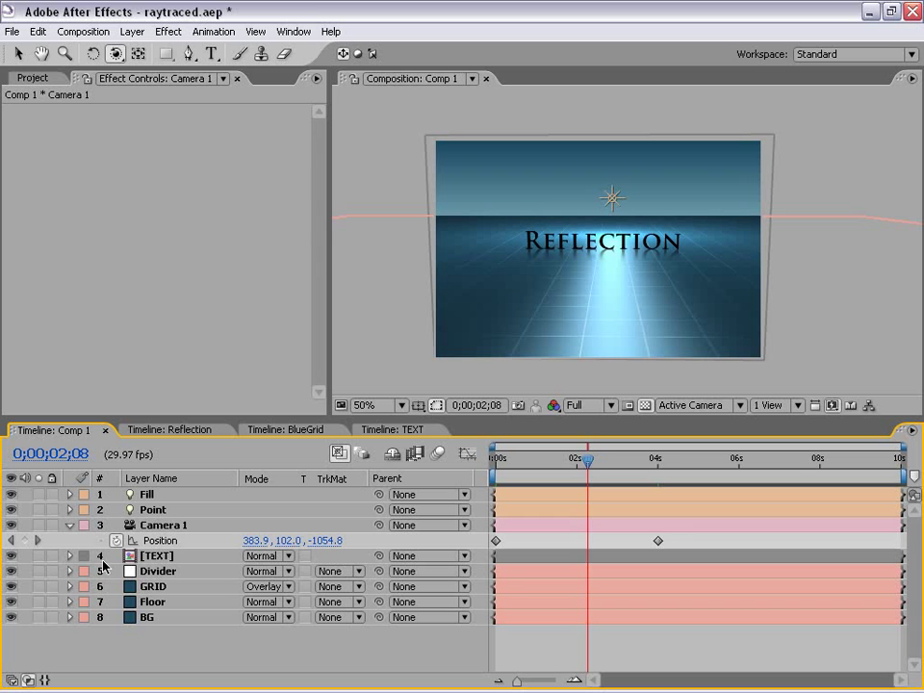
Apply Easy Ease to both of Camera 1's position keyframes and check the speed curve in the Graph Editor
{"action": "left_click", "coordinate": [156, 541]}
{"action": "key", "text": "F9"}
{"action": "key", "text": "F2"}
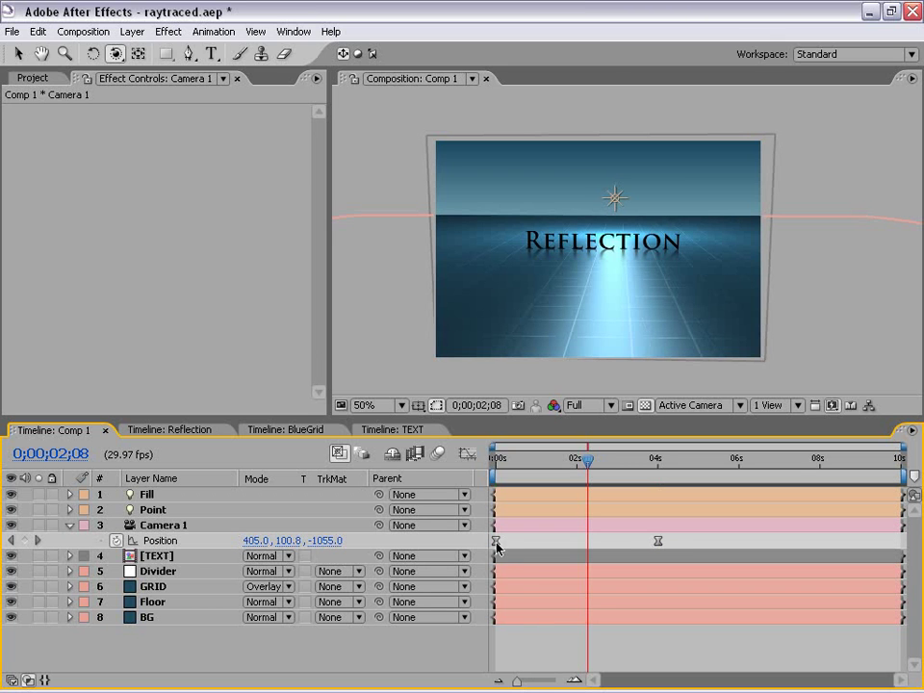
{"action": "left_click", "coordinate": [183, 540]}
{"action": "left_click", "coordinate": [467, 453]}
{"action": "left_click_drag", "start_coordinate": [588, 459], "coordinate": [520, 463]}
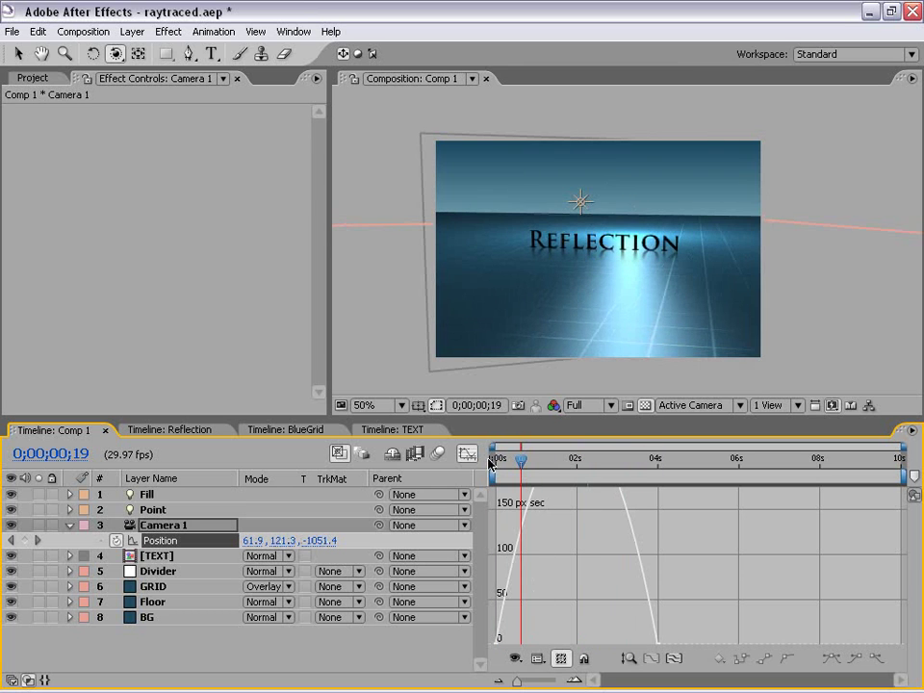
{"action": "left_click", "coordinate": [469, 456]}
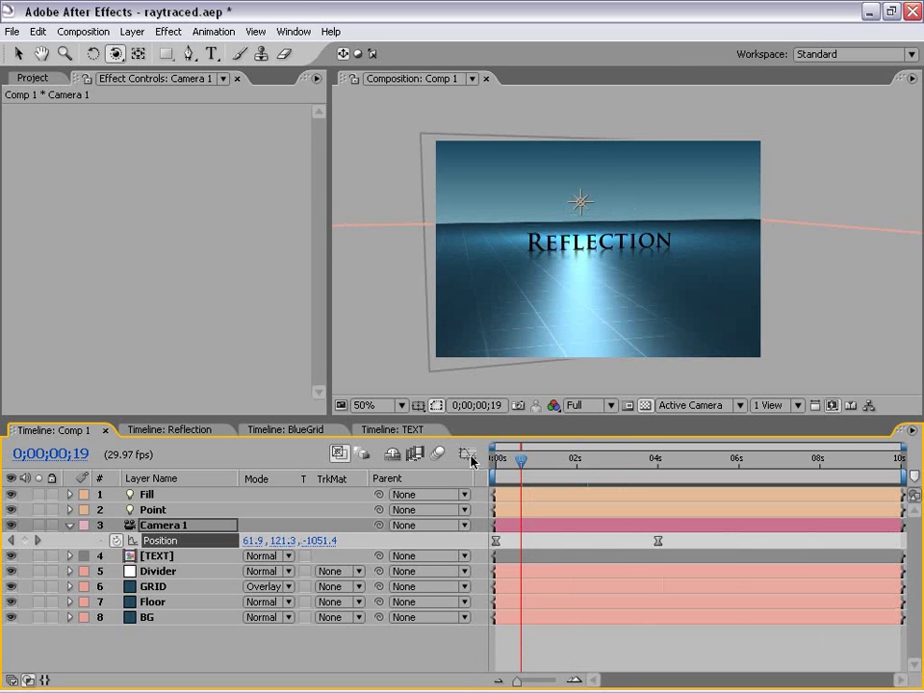
End the work area at 0;00;04;15, RAM-preview the camera move, and inspect the composition in an enlarged view
{"action": "left_click_drag", "start_coordinate": [520, 469], "coordinate": [483, 492]}
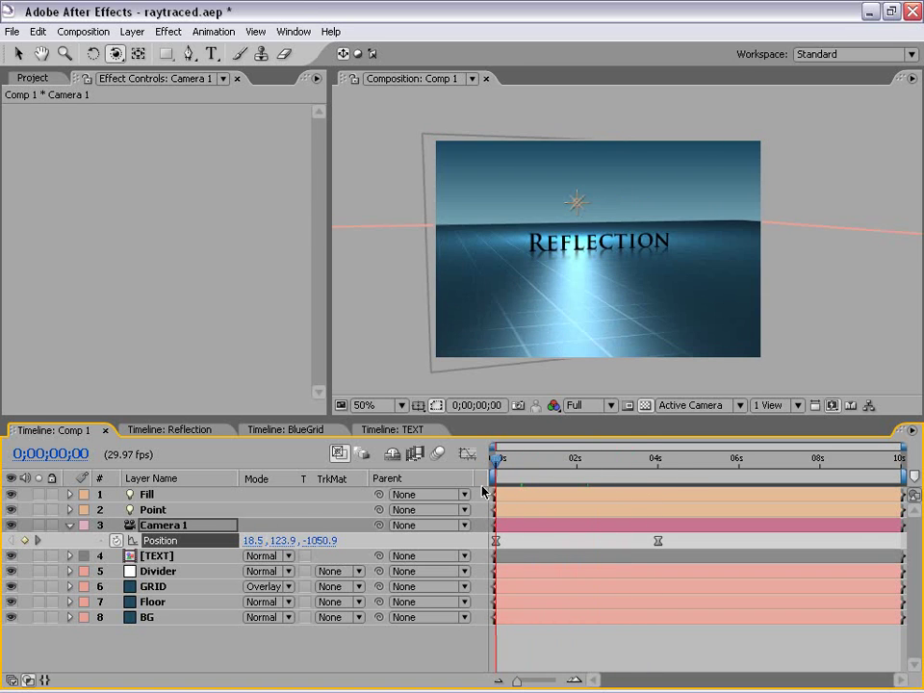
{"action": "left_click", "coordinate": [679, 462]}
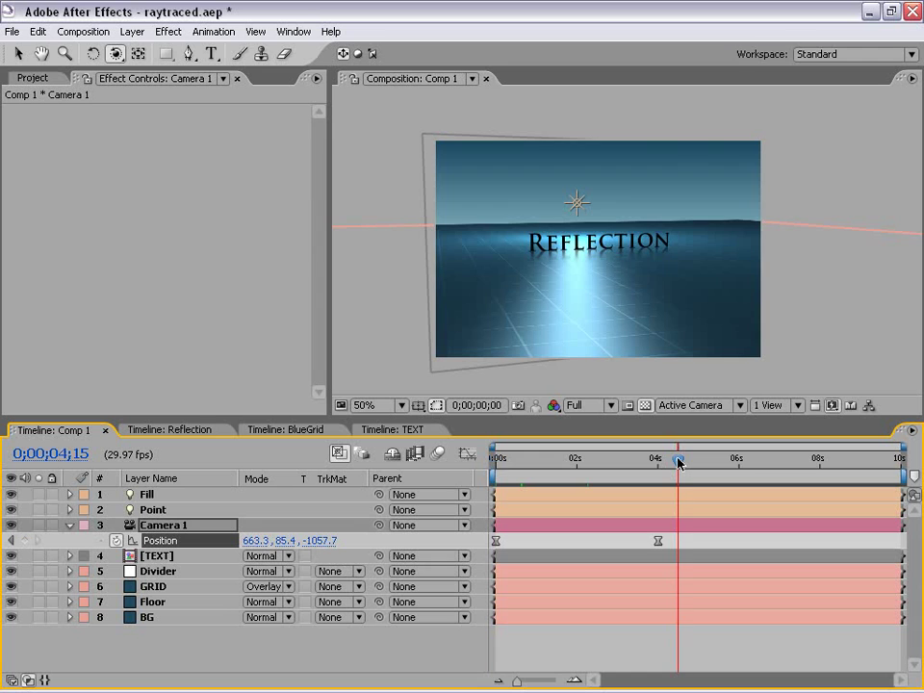
{"action": "key", "text": "KP_0"}
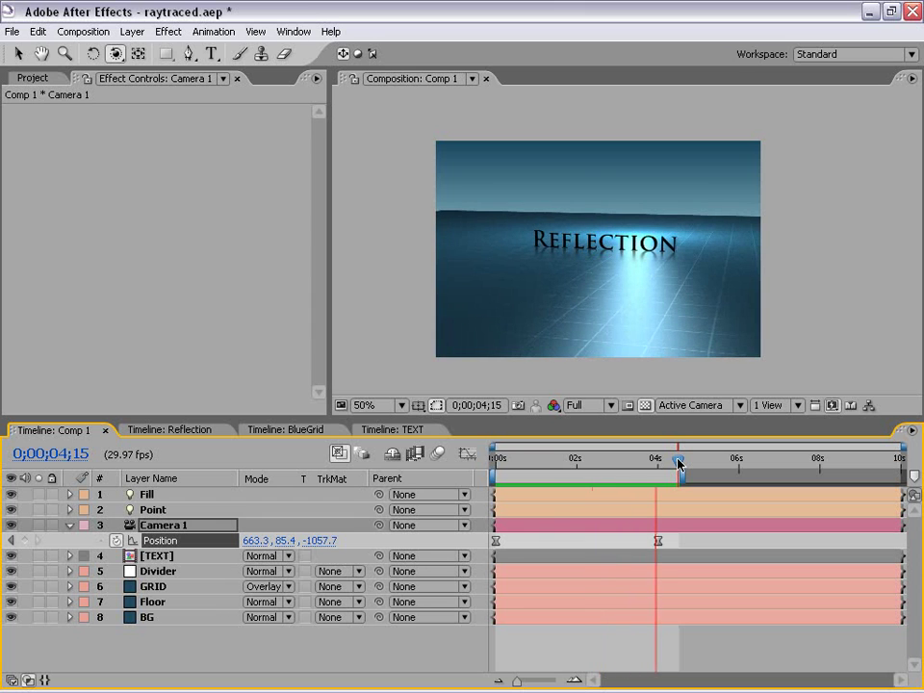
{"action": "left_click", "coordinate": [704, 632]}
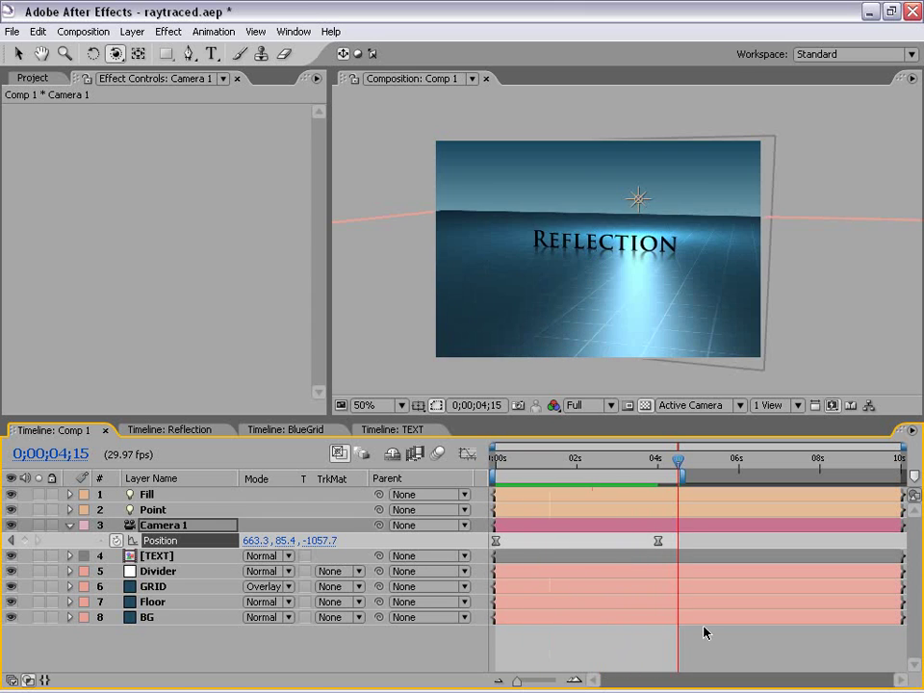
{"action": "key", "text": "grave"}
{"action": "key", "text": "v"}
{"action": "key", "text": "grave"}
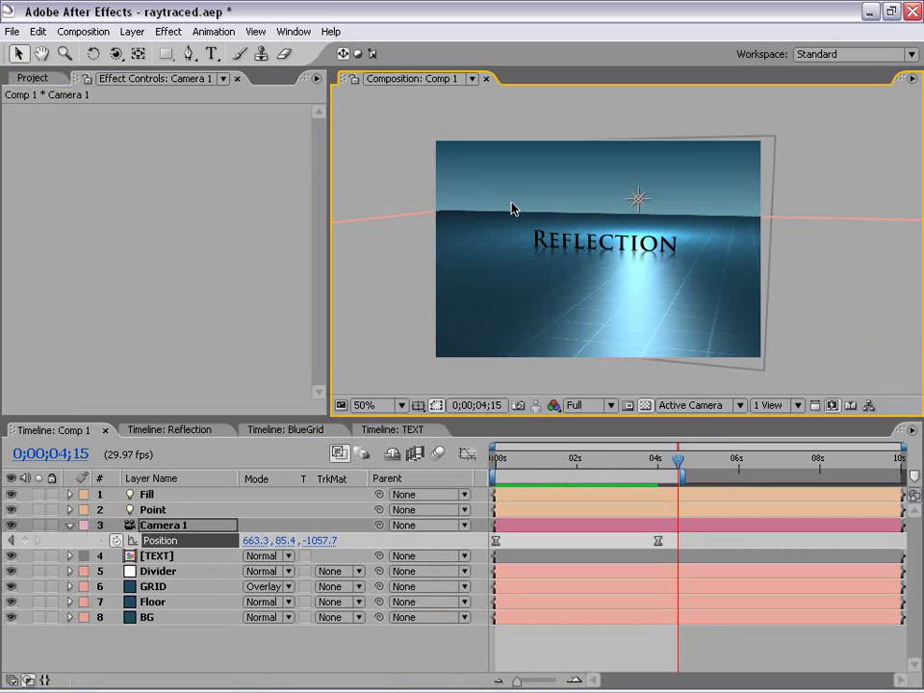
{"action": "left_click_drag", "start_coordinate": [664, 244], "coordinate": [638, 250]}
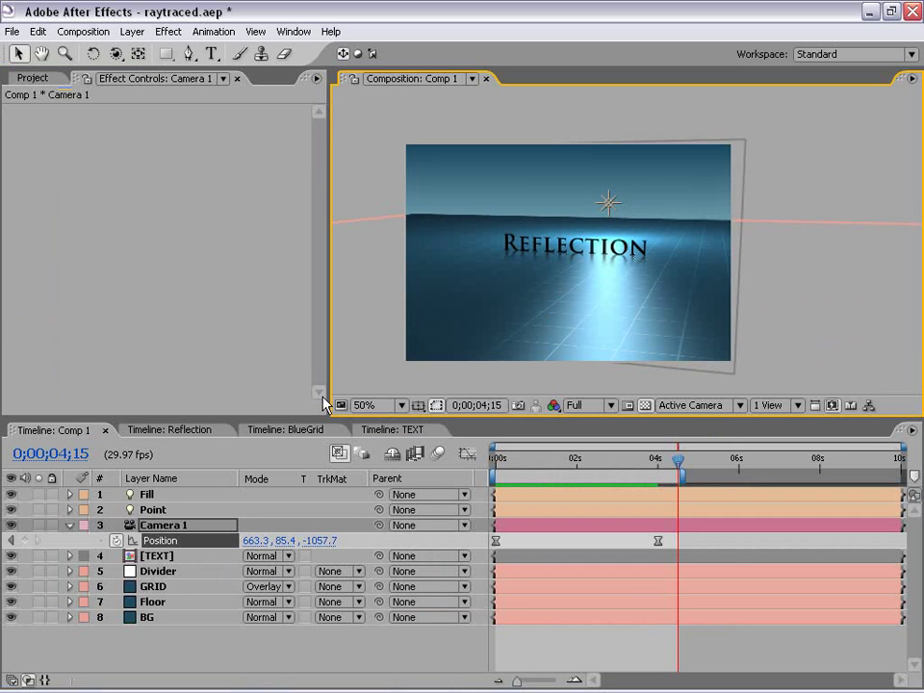
In the TEXT composition, parent the Reflection 2 layer to the Reflection layer
{"action": "left_click", "coordinate": [384, 434]}
{"action": "left_click_drag", "start_coordinate": [645, 456], "coordinate": [444, 477]}
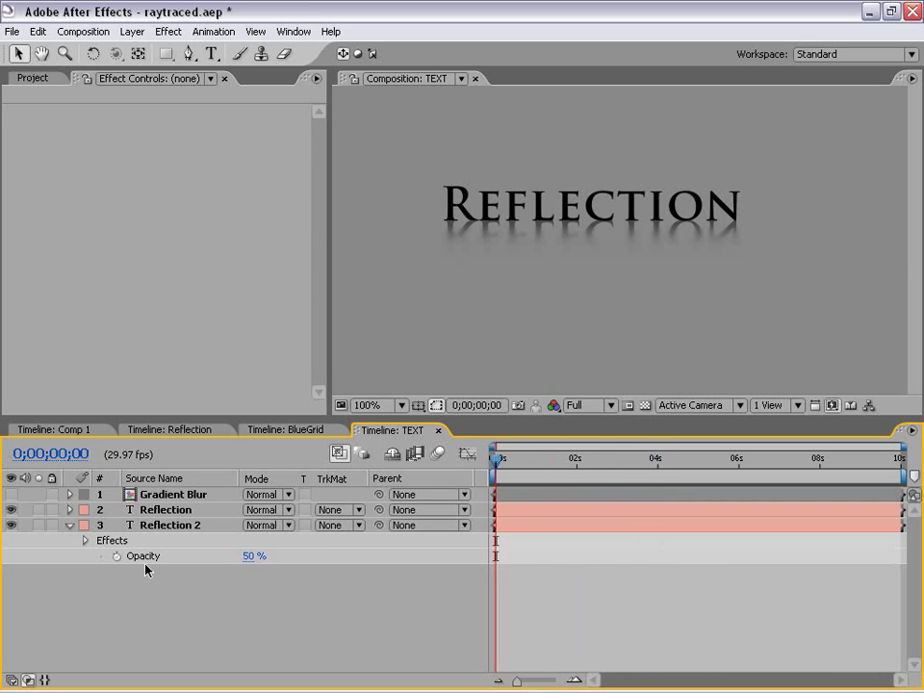
{"action": "left_click", "coordinate": [68, 526]}
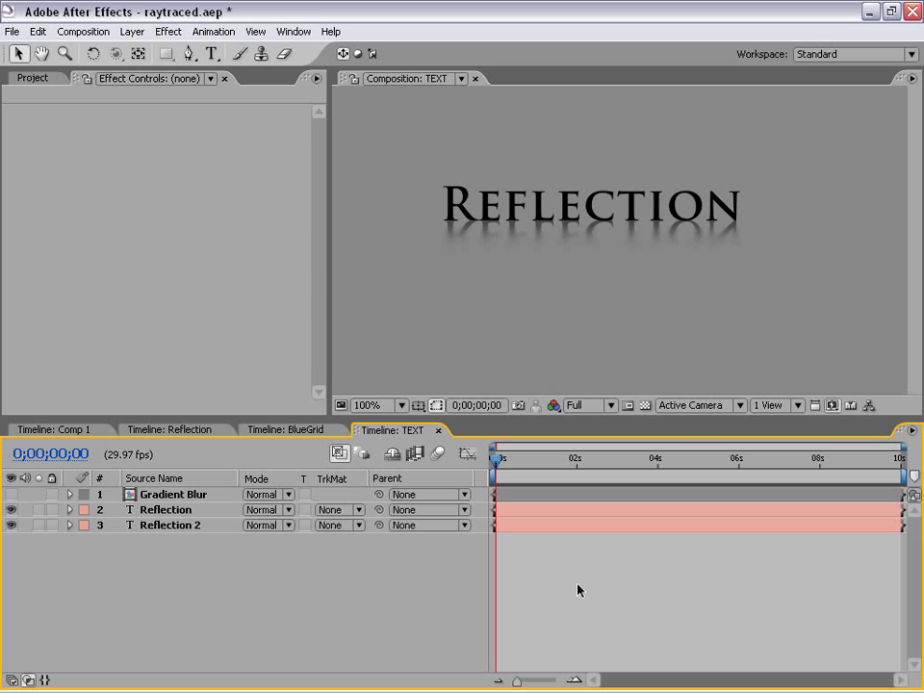
{"action": "left_click", "coordinate": [366, 526]}
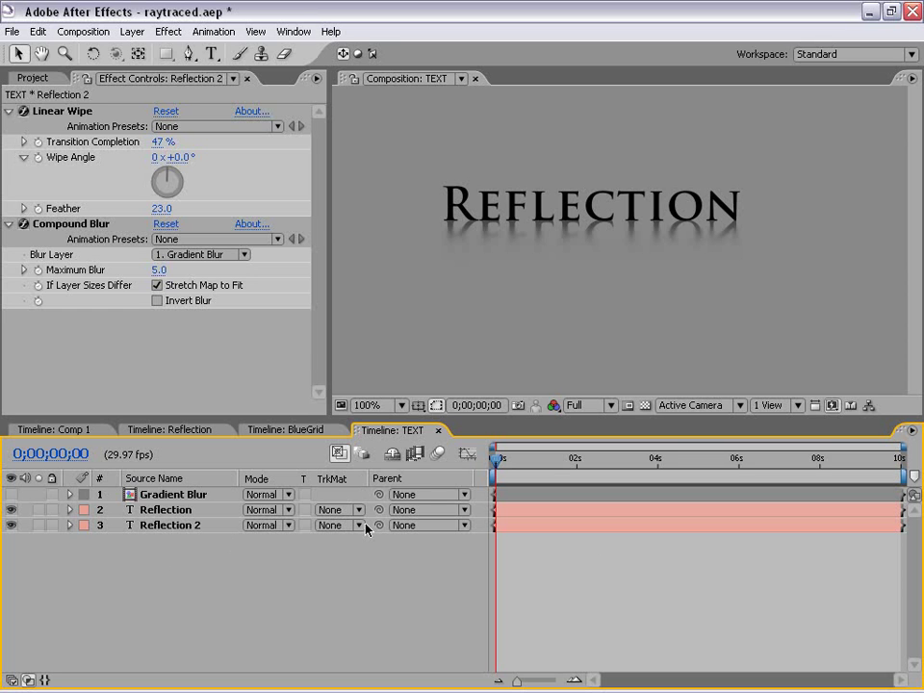
{"action": "left_click_drag", "start_coordinate": [379, 526], "coordinate": [156, 515]}
Move the Reflection text slightly down and to the right to test the parented reflection
{"action": "left_click", "coordinate": [524, 511]}
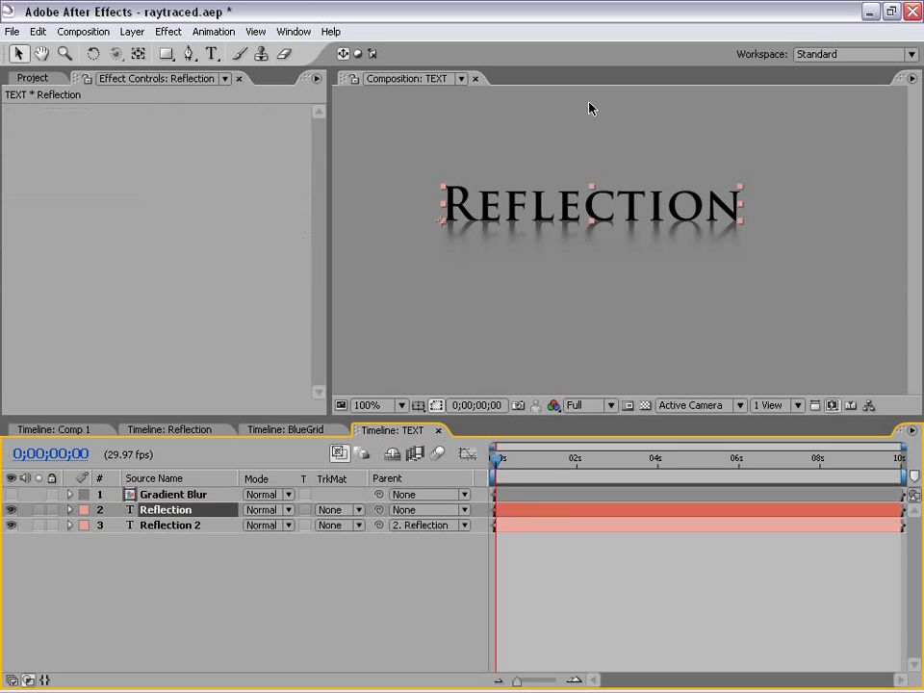
{"action": "mouse_move", "coordinate": [591, 196]}
{"action": "left_mouse_down"}
{"action": "mouse_move", "coordinate": [550, 174]}
{"action": "mouse_move", "coordinate": [715, 200]}
{"action": "mouse_move", "coordinate": [582, 199]}
{"action": "mouse_move", "coordinate": [574, 209]}
{"action": "mouse_move", "coordinate": [714, 207]}
{"action": "mouse_move", "coordinate": [590, 209]}
{"action": "left_mouse_up"}
{"action": "key", "text": "comma"}
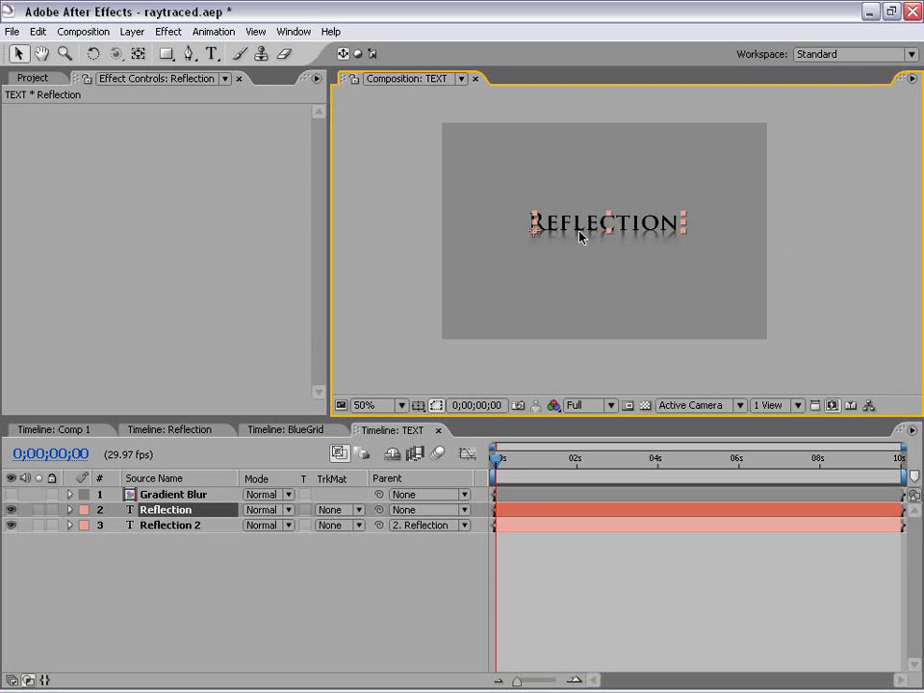
{"action": "key", "text": "period"}
{"action": "left_click", "coordinate": [344, 607]}
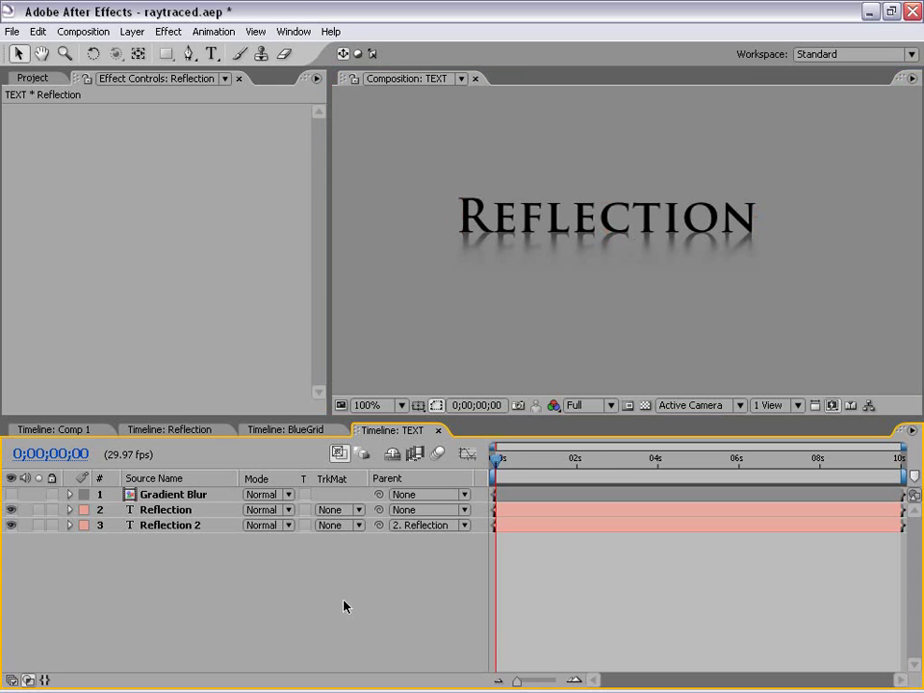
Link Reflection 2's Source Text to the original text with the expression thisComp.layer("Reflection").text.sourceText
{"action": "left_click", "coordinate": [71, 526]}
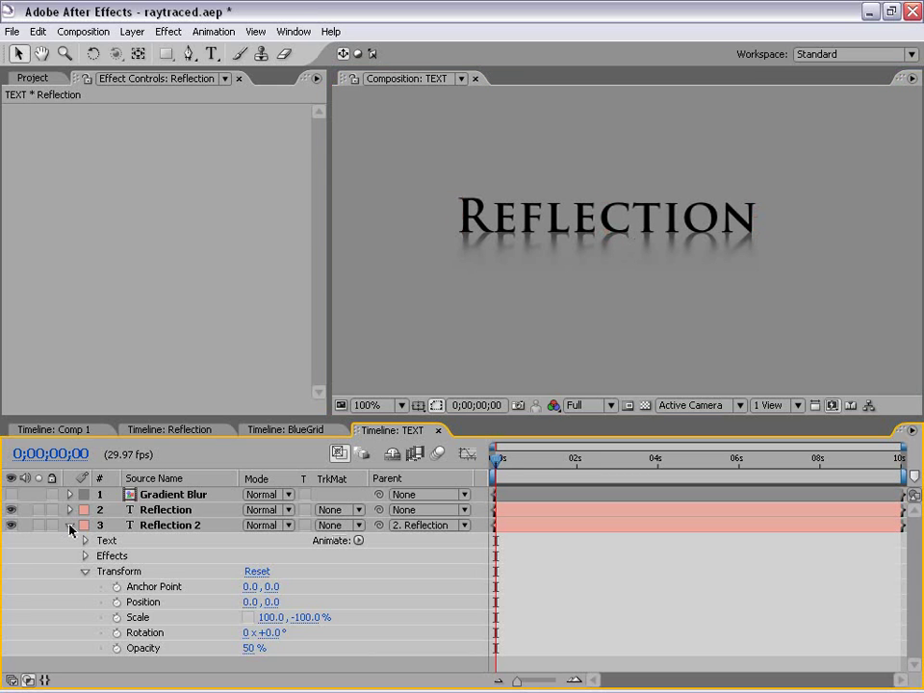
{"action": "left_click", "coordinate": [85, 572]}
{"action": "left_click", "coordinate": [156, 525]}
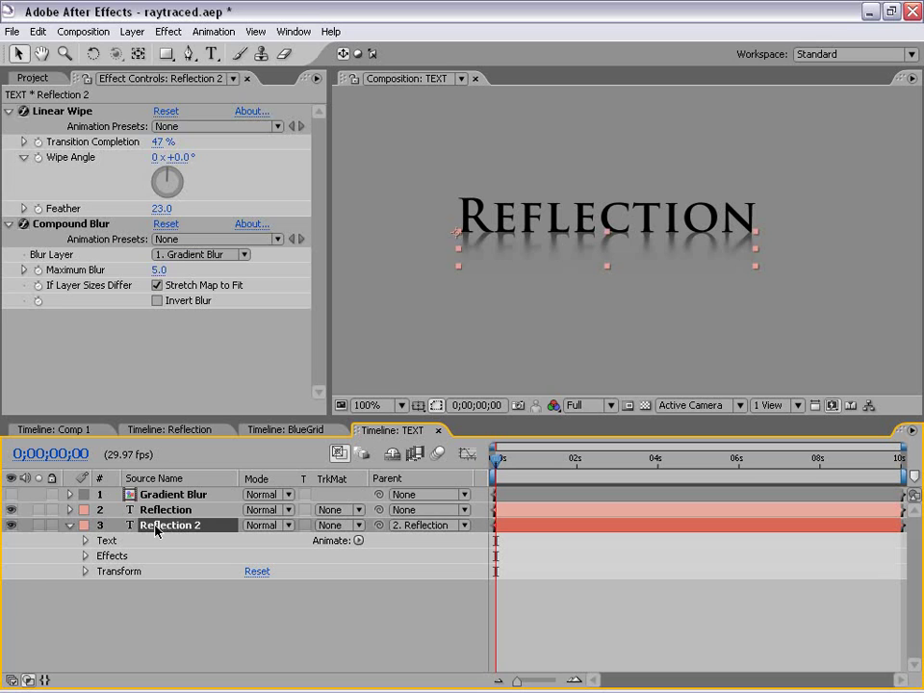
{"action": "left_click", "coordinate": [86, 541]}
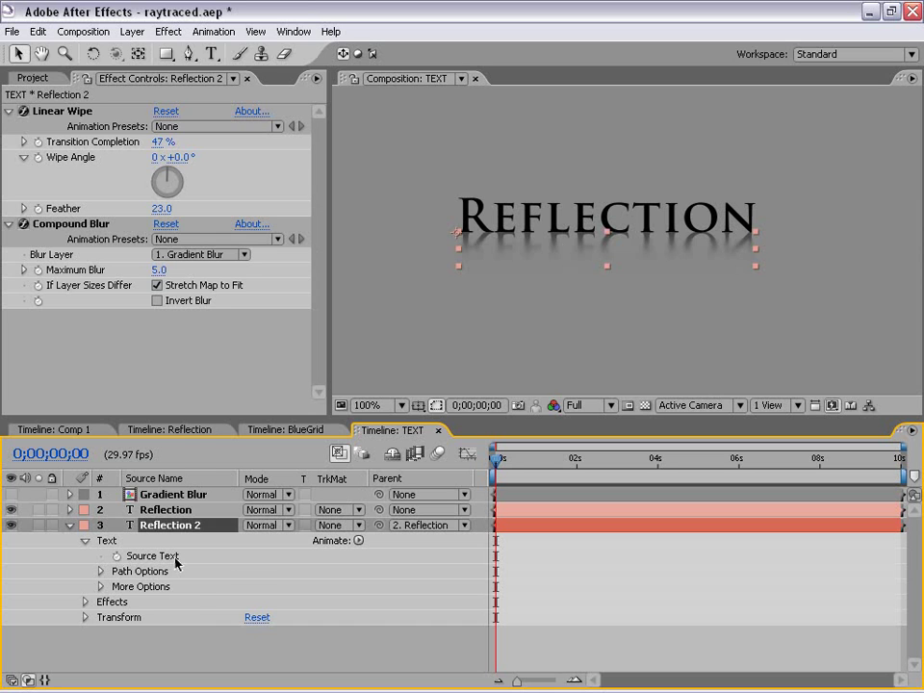
{"action": "left_click", "coordinate": [117, 557], "text": "alt"}
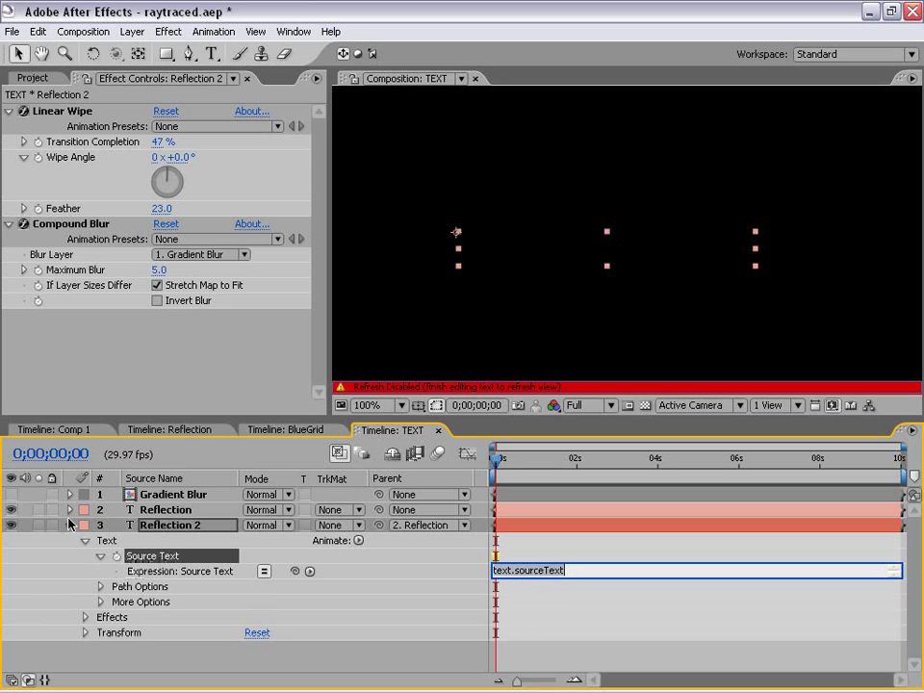
{"action": "left_click", "coordinate": [69, 510]}
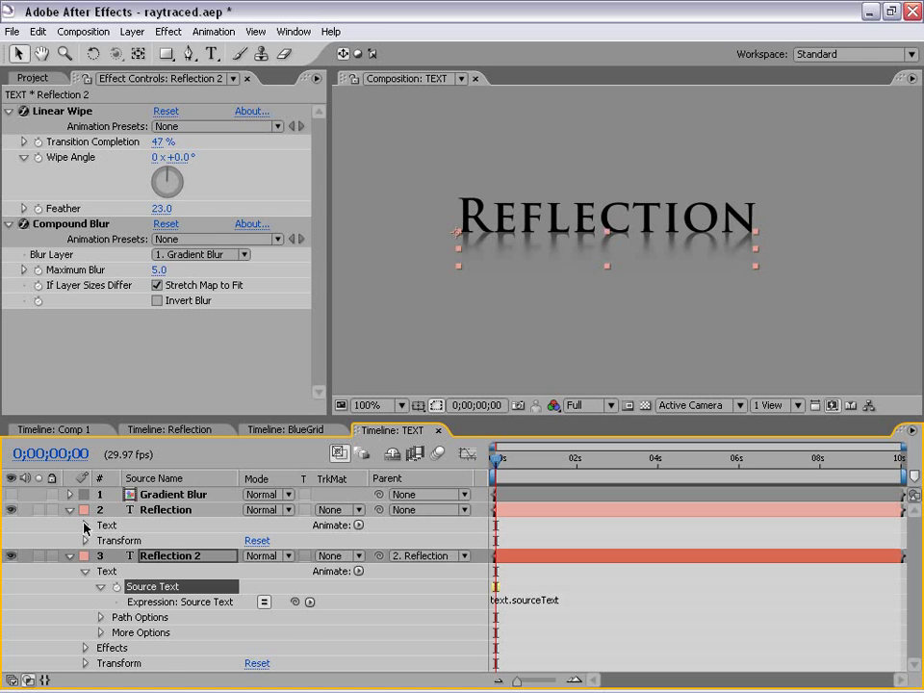
{"action": "left_click", "coordinate": [85, 526]}
{"action": "left_click_drag", "start_coordinate": [205, 418], "coordinate": [203, 335]}
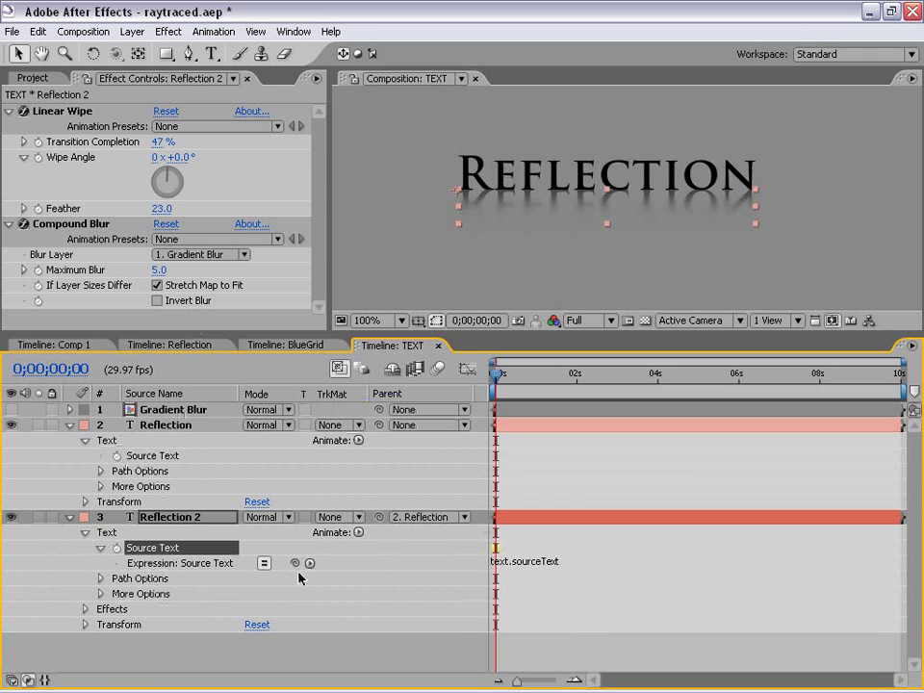
{"action": "left_click_drag", "start_coordinate": [296, 568], "coordinate": [166, 463]}
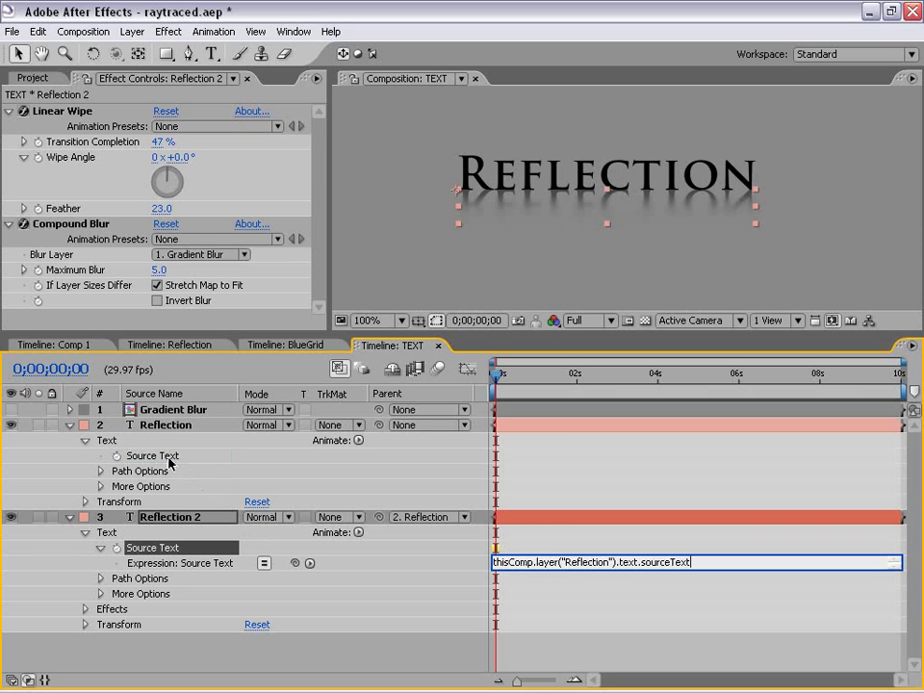
{"action": "left_click", "coordinate": [612, 602]}
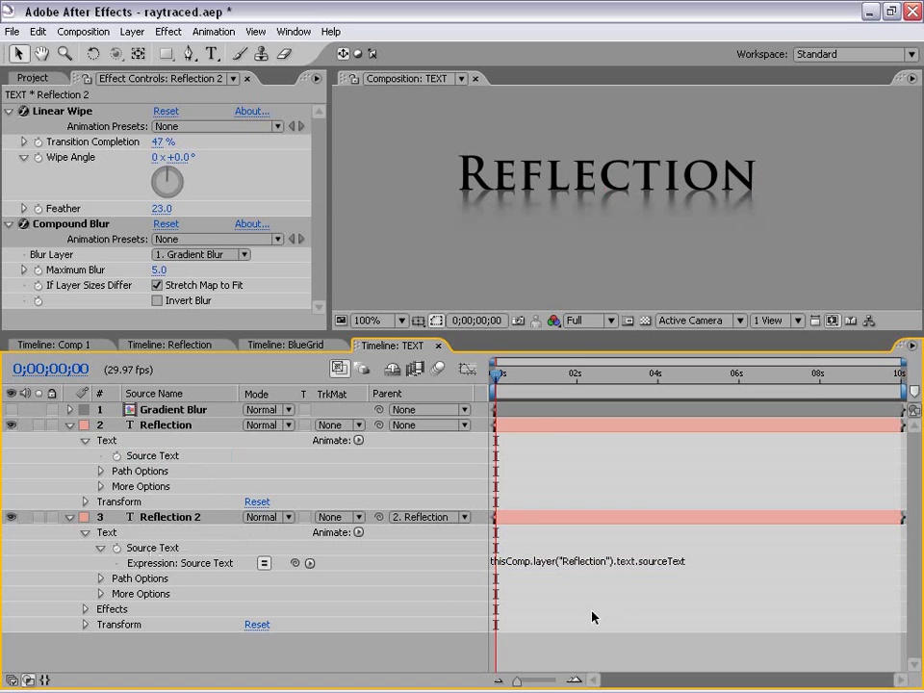
Replace the wording of the original Reflection text layer with "CreativeCow" in the TEXT composition
{"action": "left_click", "coordinate": [526, 427]}
{"action": "double_click", "coordinate": [545, 172]}
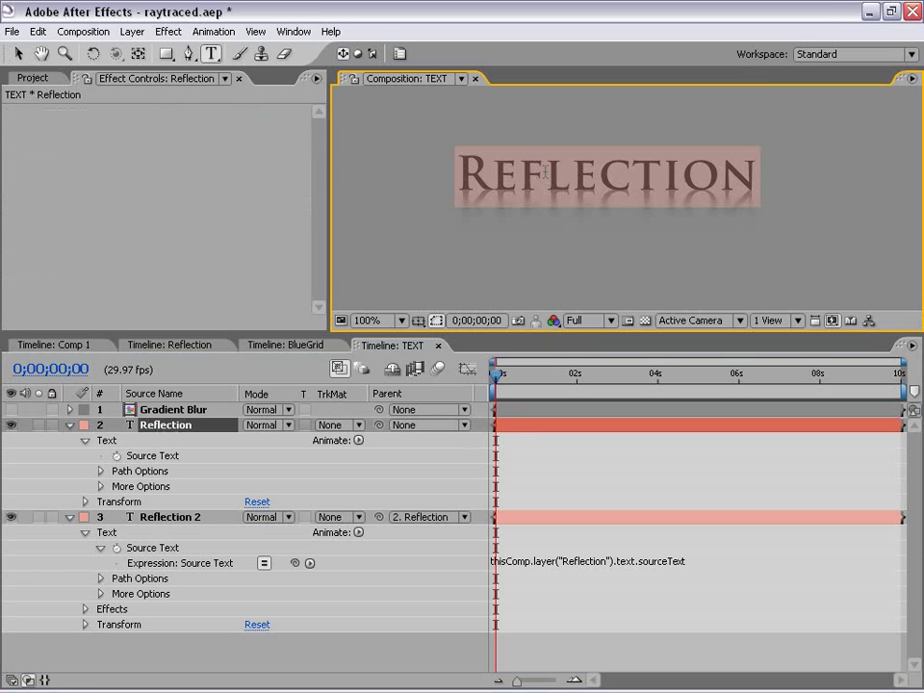
{"action": "type", "text": "Cre"}
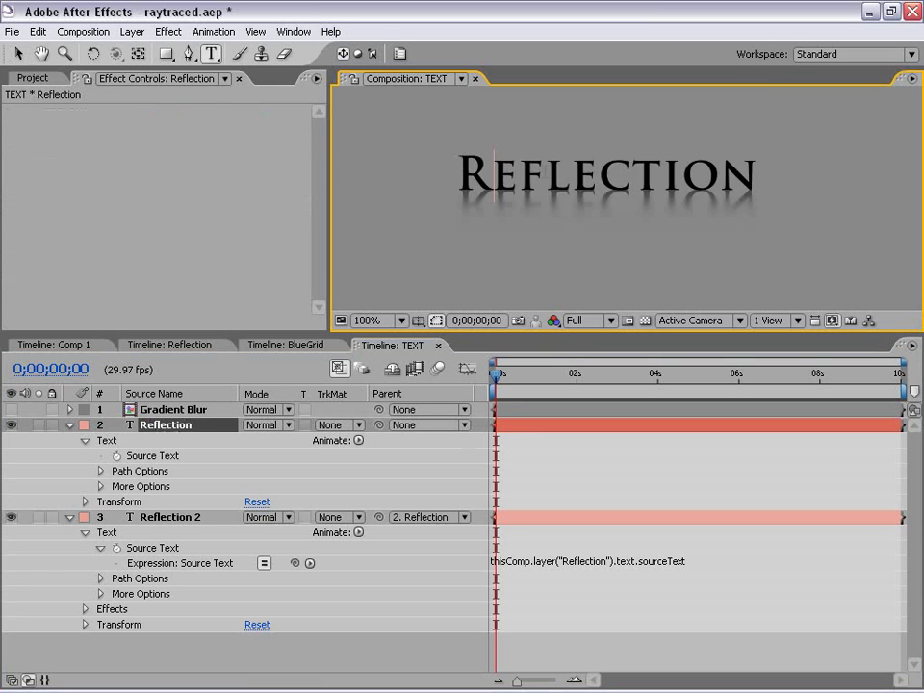
{"action": "type", "text": "tive"}
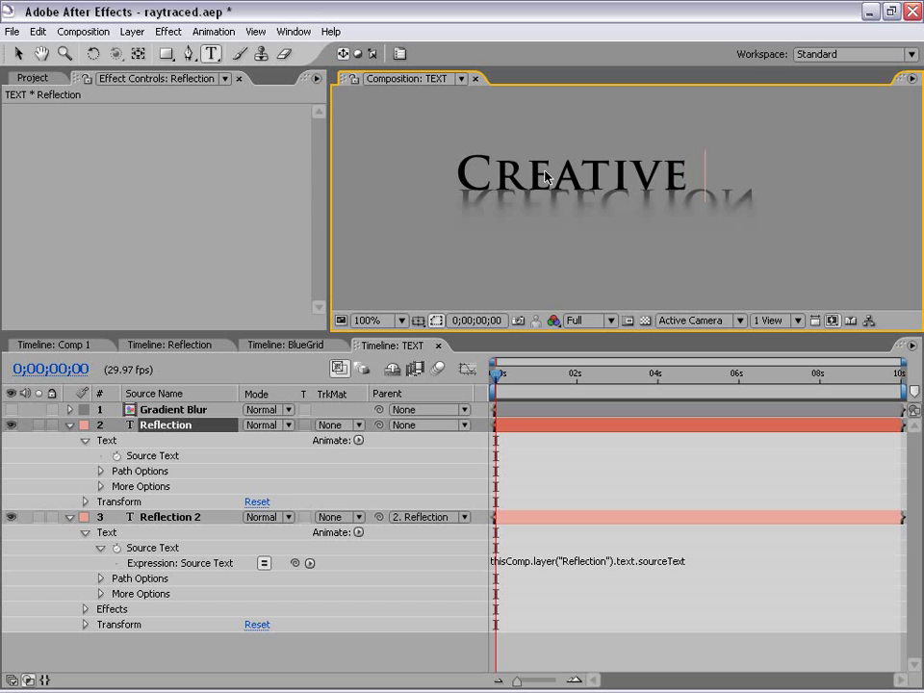
{"action": "type", "text": " Co"}
{"action": "key", "text": "BackSpace"}
{"action": "key", "text": "BackSpace"}
{"action": "key", "text": "BackSpace"}
{"action": "type", "text": "Cow"}
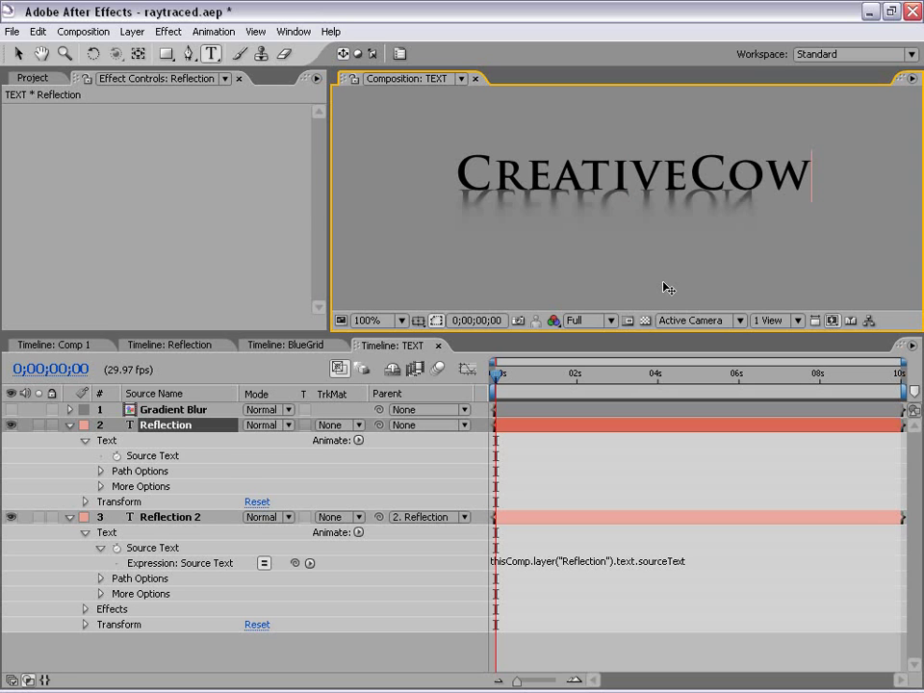
{"action": "key", "text": "KP_Enter"}
{"action": "key", "text": "v"}
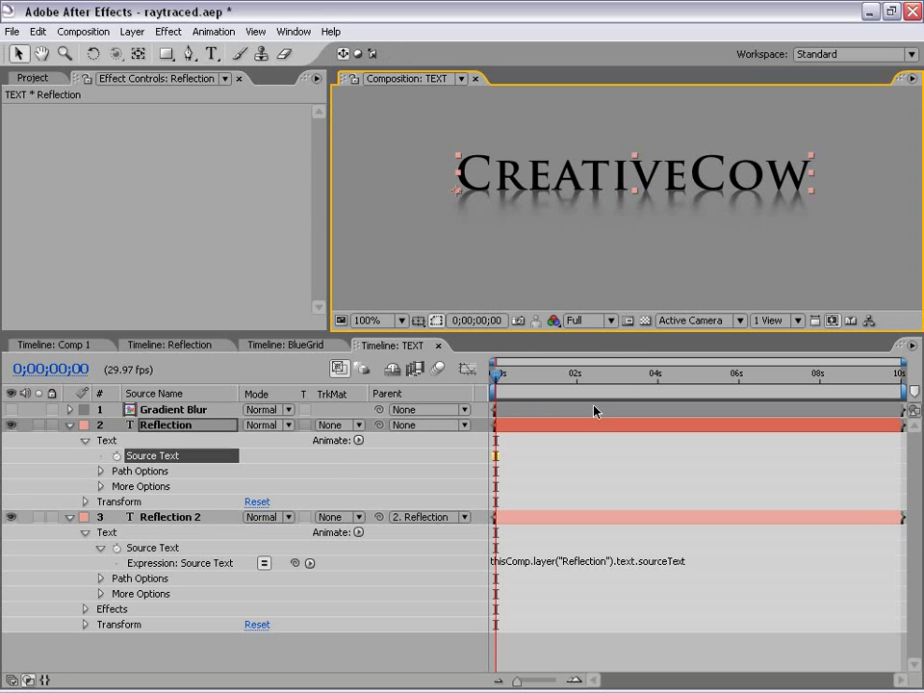
Move the CreativeCow text slightly left so it sits horizontally centred in the TEXT composition
{"action": "left_click", "coordinate": [542, 396]}
{"action": "left_click", "coordinate": [684, 180]}
{"action": "left_click_drag", "start_coordinate": [684, 180], "coordinate": [635, 185]}
{"action": "key", "text": "ctrl+z"}
{"action": "scroll", "coordinate": [674, 202], "scroll_direction": "down", "scroll_amount": 2}
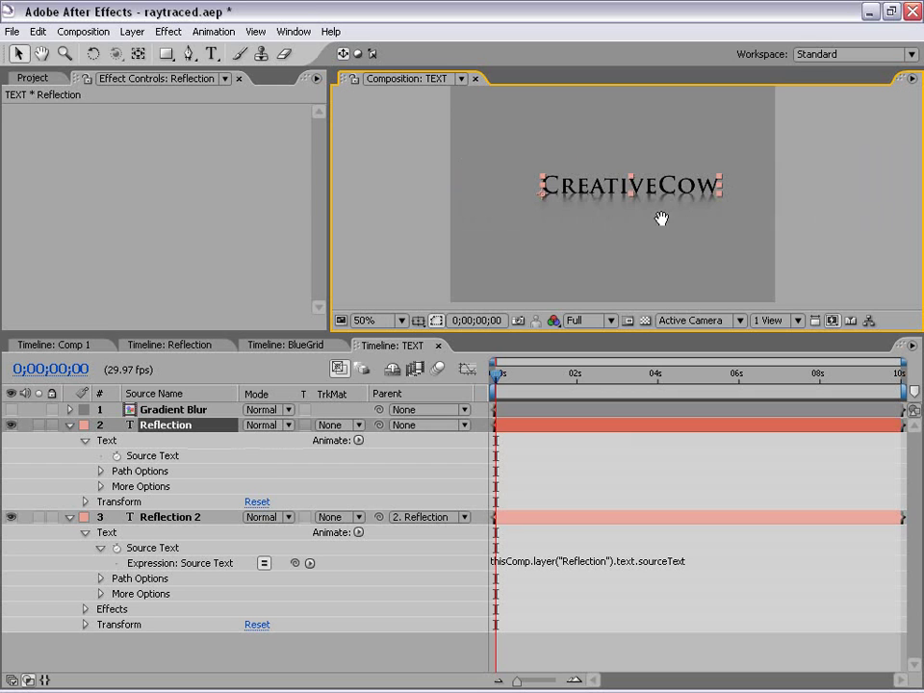
{"action": "left_click_drag", "start_coordinate": [643, 215], "coordinate": [638, 213]}
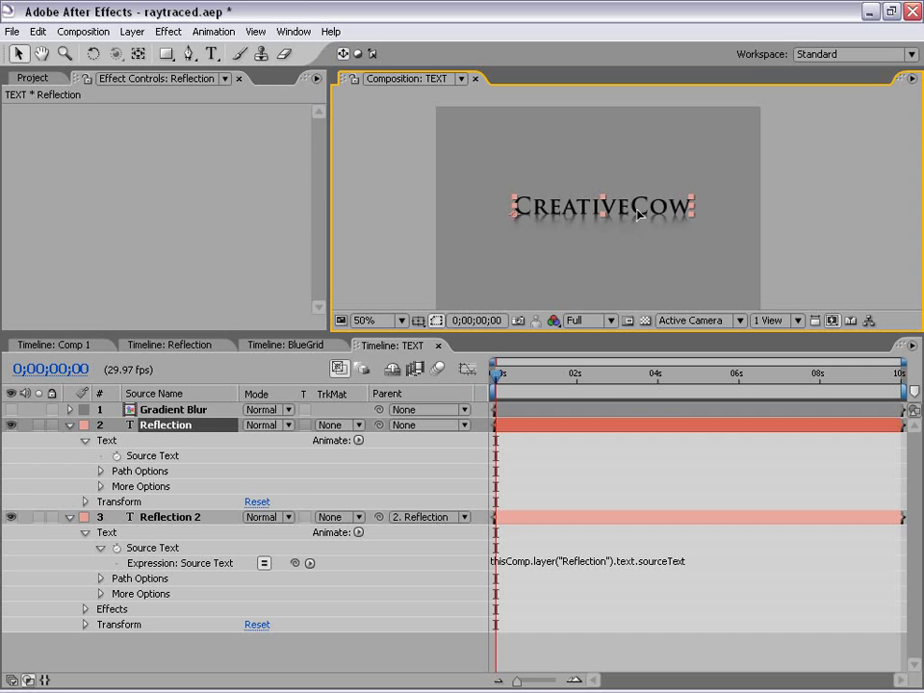
Move the CreativeCow text up and back down to test how its height affects the gradient-blurred reflection
{"action": "scroll", "coordinate": [619, 225], "scroll_direction": "up", "scroll_amount": 2}
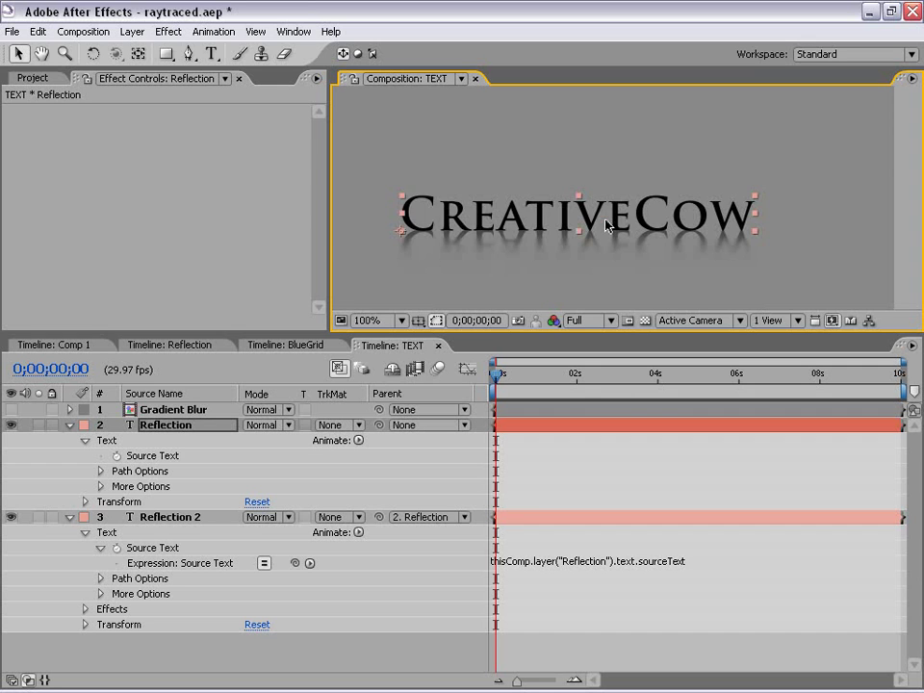
{"action": "left_click_drag", "start_coordinate": [625, 220], "coordinate": [640, 164]}
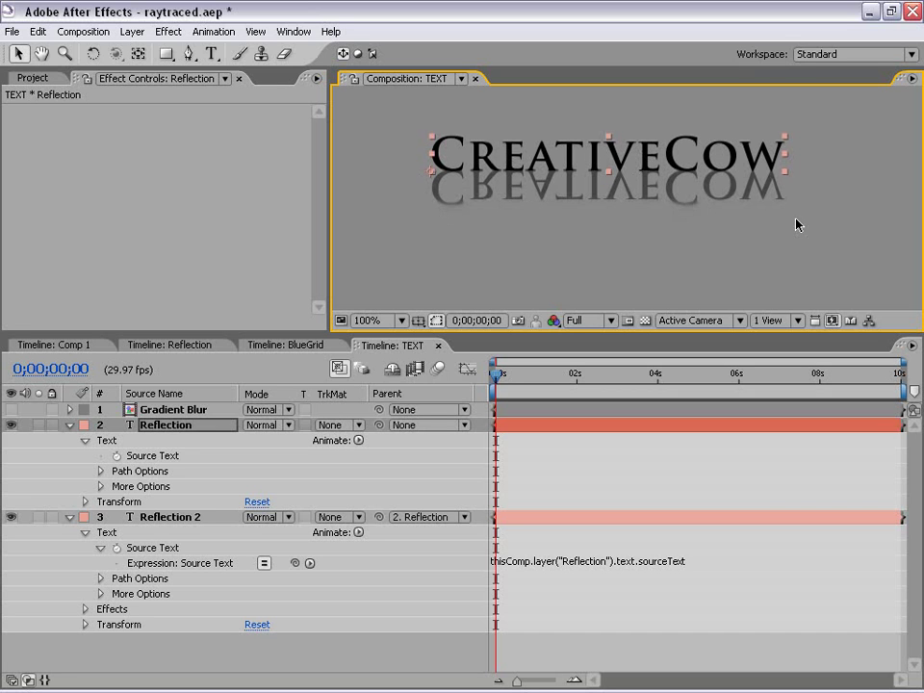
{"action": "left_click_drag", "start_coordinate": [559, 166], "coordinate": [582, 190]}
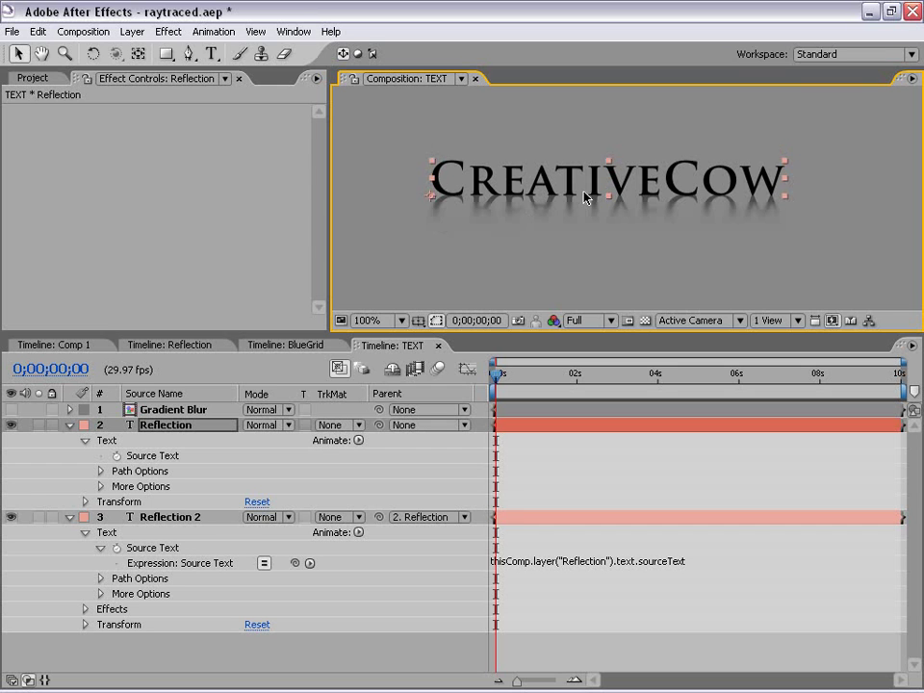
{"action": "left_click_drag", "start_coordinate": [659, 192], "coordinate": [609, 200]}
{"action": "key", "text": "comma"}
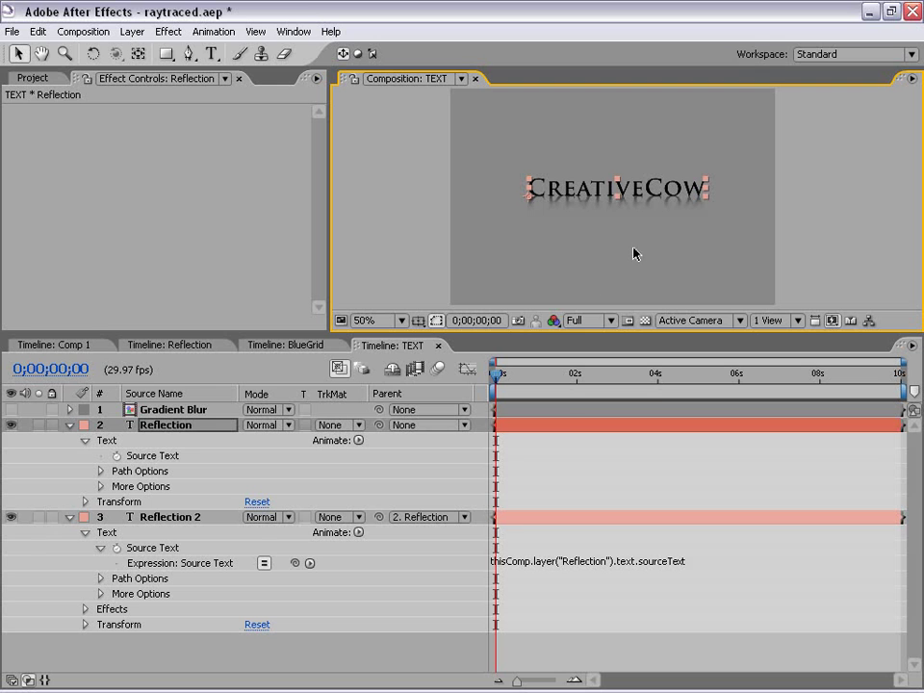
Switch to Comp 1 and inspect the CreativeCow text and its reflection on the gridded floor in an enlarged view
{"action": "left_click", "coordinate": [569, 458]}
{"action": "left_click", "coordinate": [60, 345]}
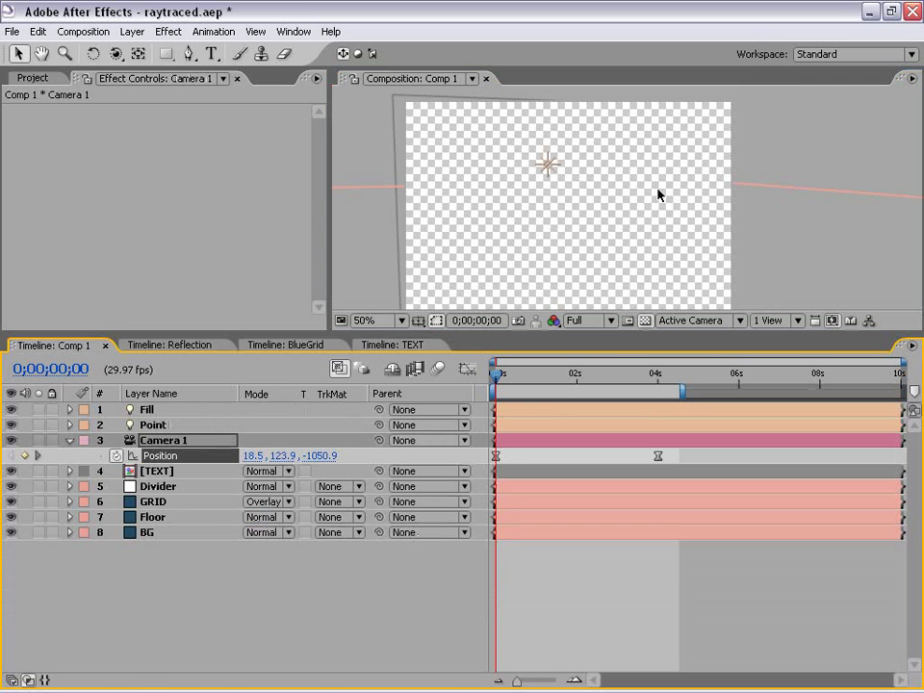
{"action": "key", "text": "grave"}
{"action": "left_click_drag", "start_coordinate": [427, 437], "coordinate": [574, 396]}
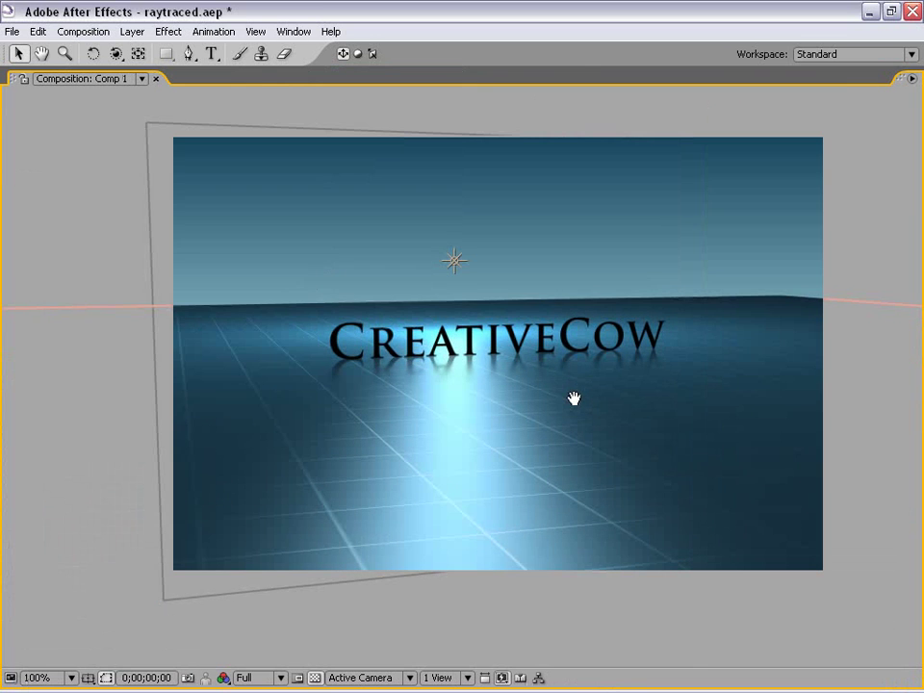
{"action": "key", "text": "grave"}
{"action": "key", "text": "comma"}
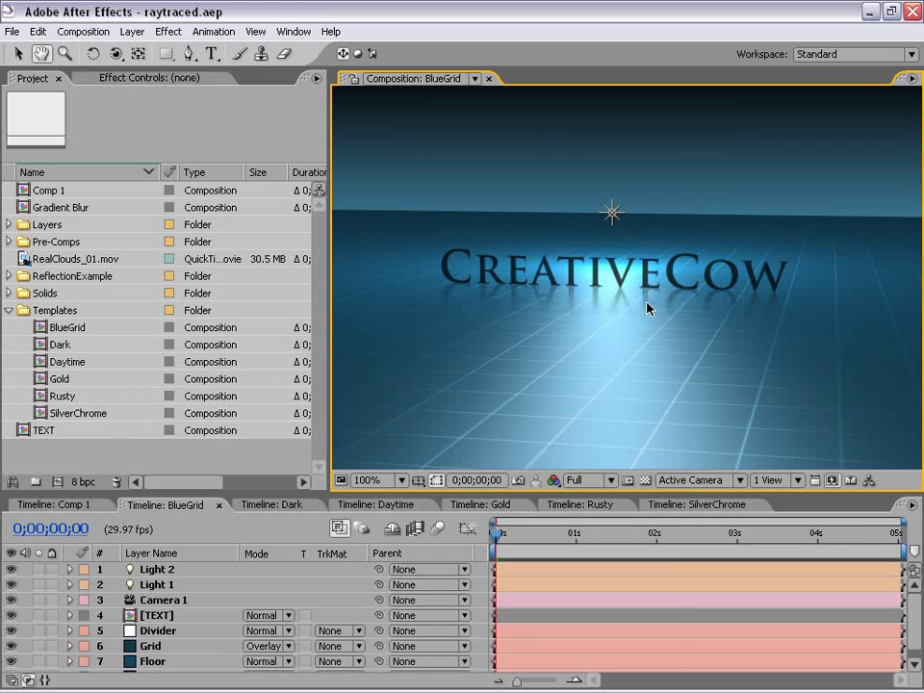
Examine the Dark template composition at 0;00;01;17 and the lighting and floor of the Daytime template composition
{"action": "left_click", "coordinate": [268, 507]}
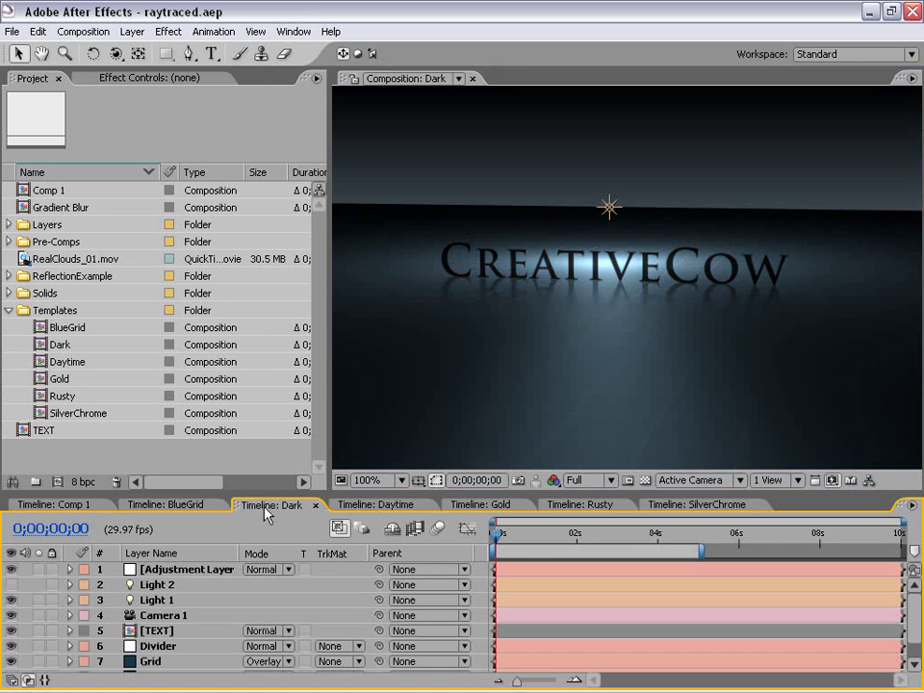
{"action": "left_click_drag", "start_coordinate": [497, 532], "coordinate": [558, 537]}
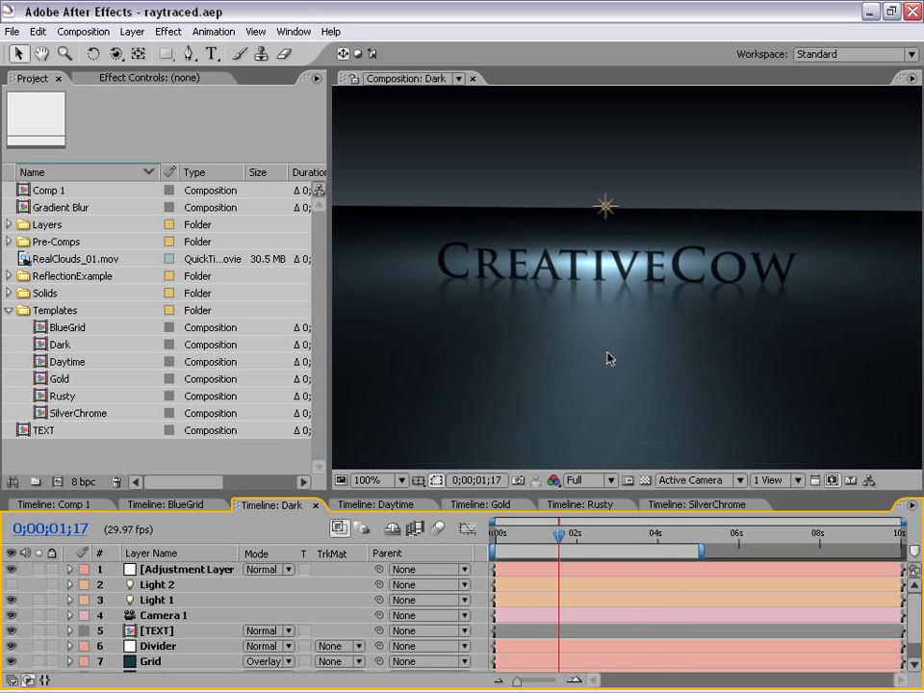
{"action": "left_click", "coordinate": [417, 504]}
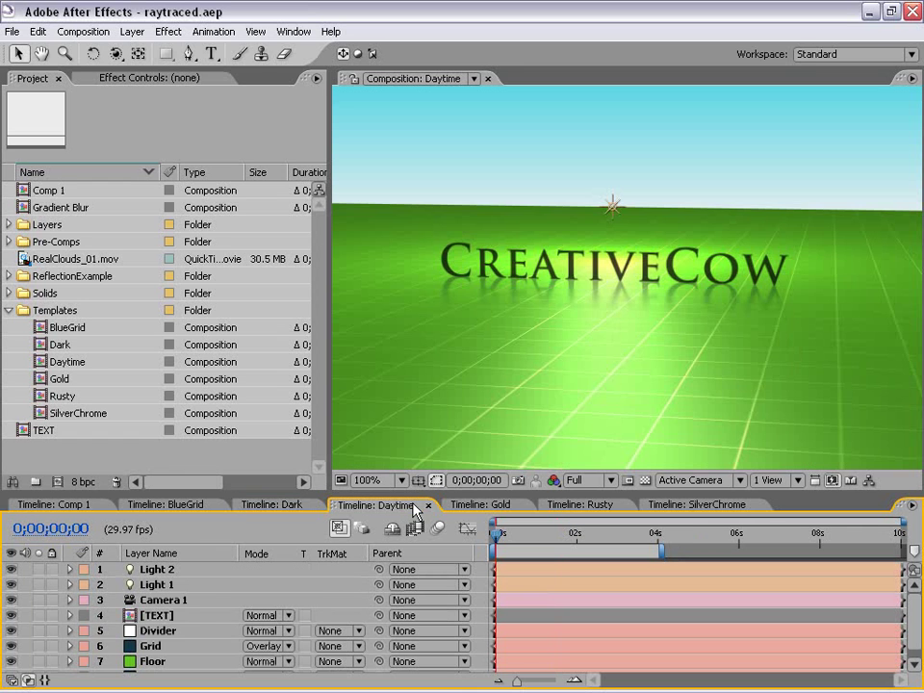
{"action": "left_click_drag", "start_coordinate": [602, 342], "coordinate": [660, 336]}
{"action": "left_click", "coordinate": [660, 336]}
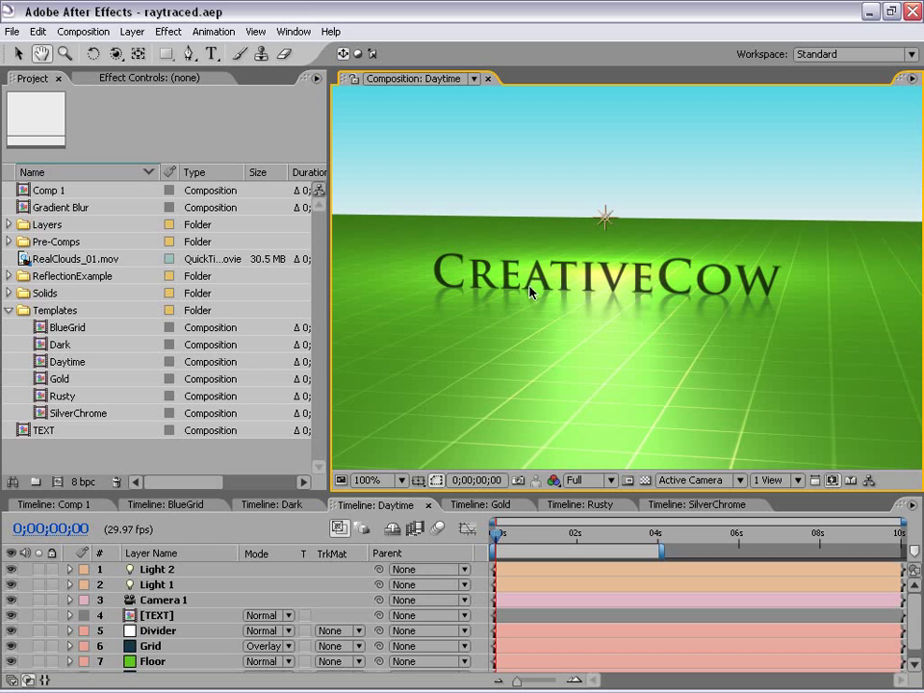
Compare the Gold, Rusty, SilverChrome and VC template compositions with Comp 1, viewing SilverChrome at 0;00;03;16
{"action": "left_click", "coordinate": [476, 505]}
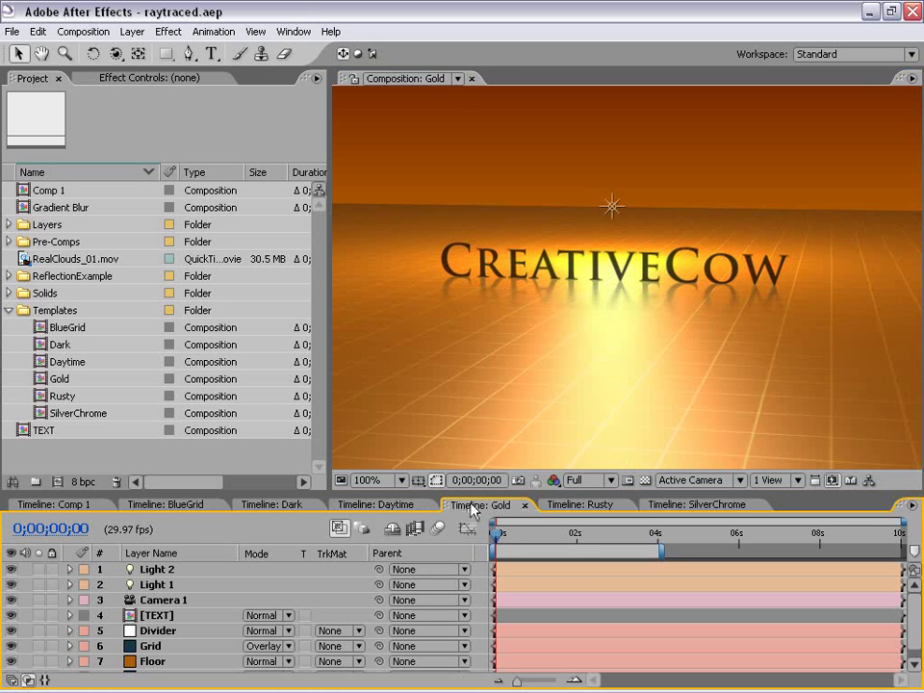
{"action": "left_click", "coordinate": [580, 504]}
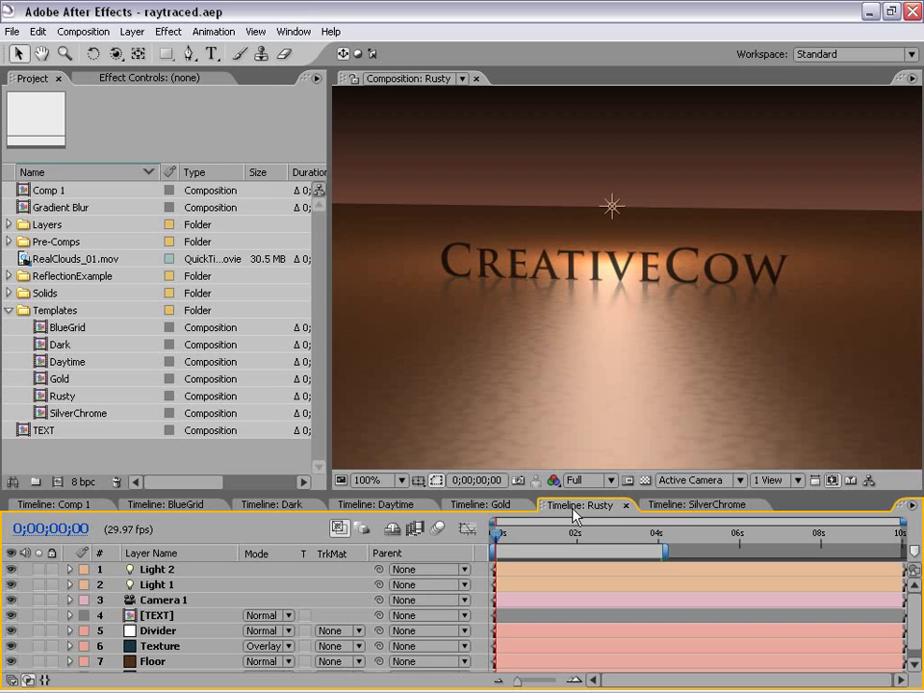
{"action": "left_click", "coordinate": [692, 507]}
{"action": "left_click", "coordinate": [638, 536]}
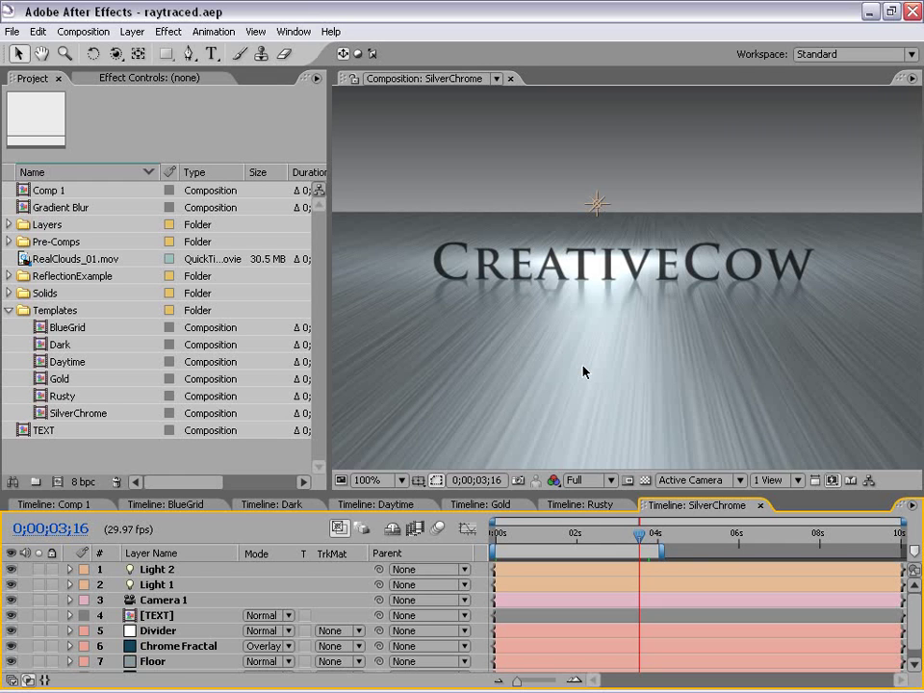
{"action": "left_click", "coordinate": [306, 507]}
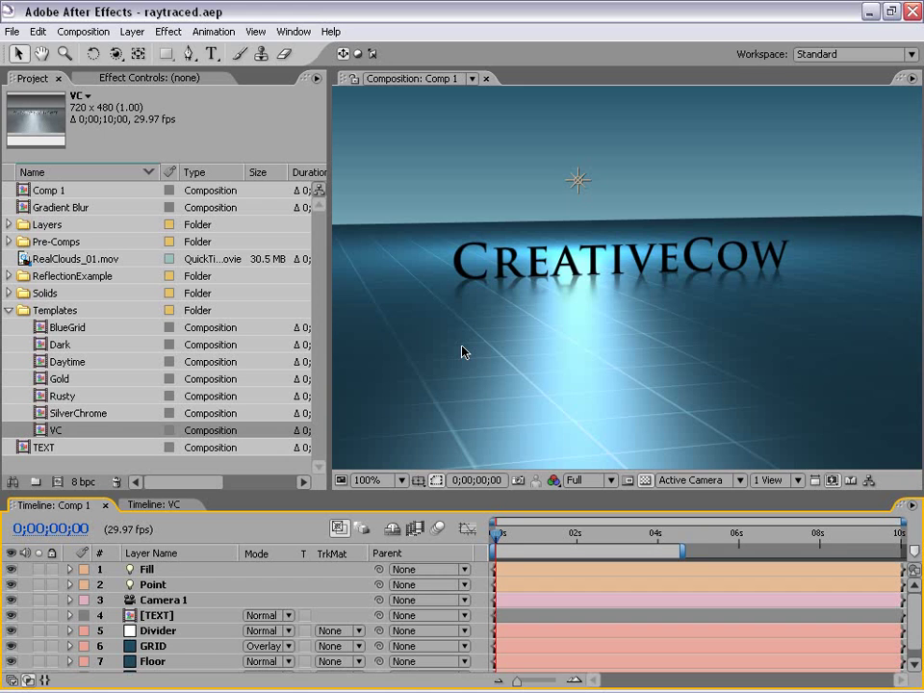
{"action": "left_click", "coordinate": [154, 505]}
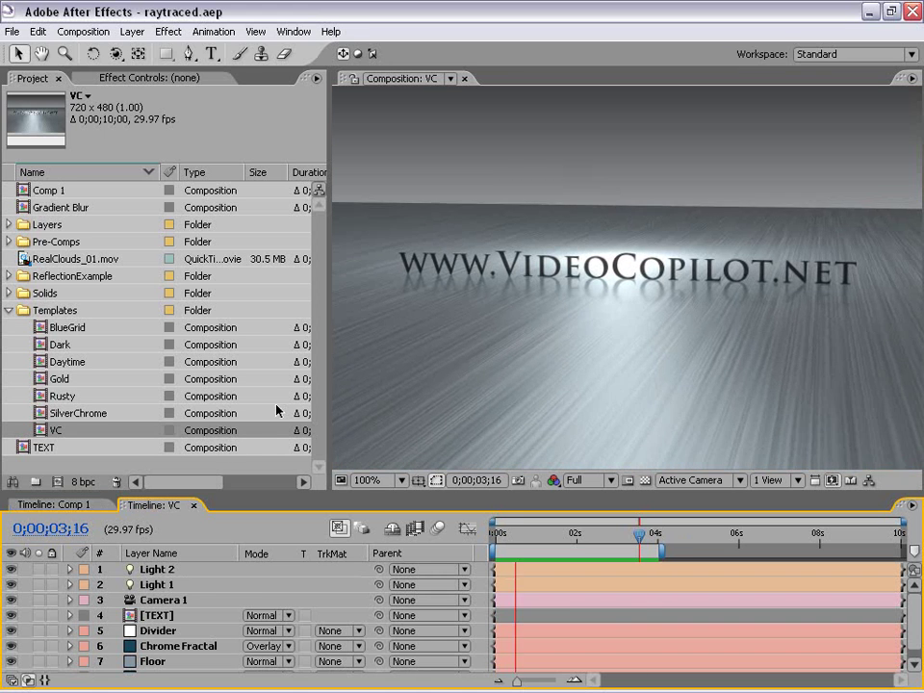